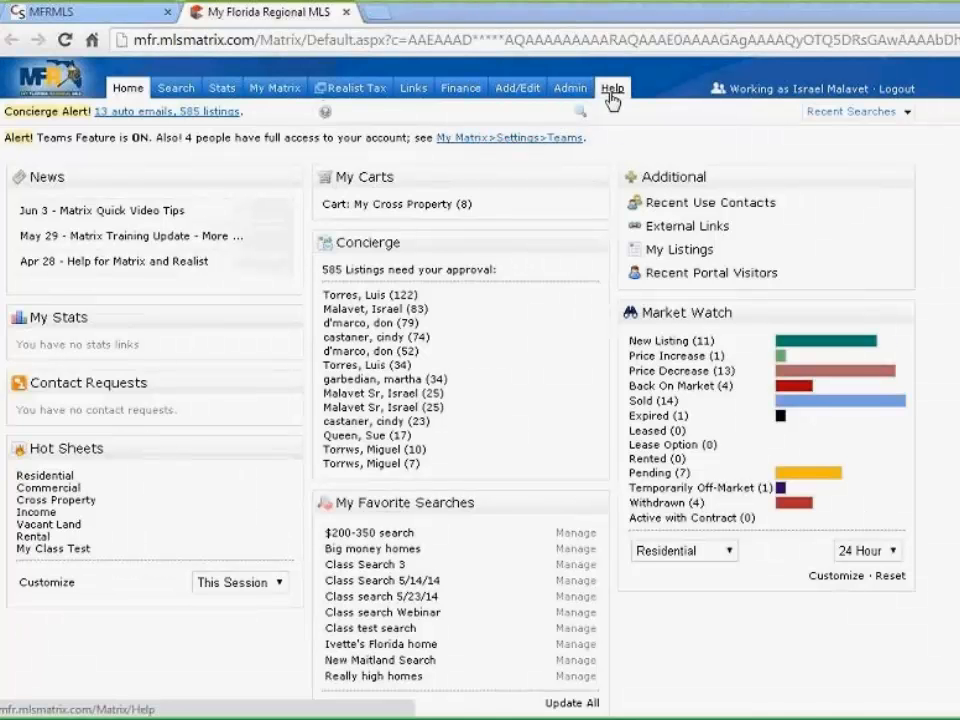
From the Add/Edit area, start a new listing to reach the listing form choices
left_click(517, 90)
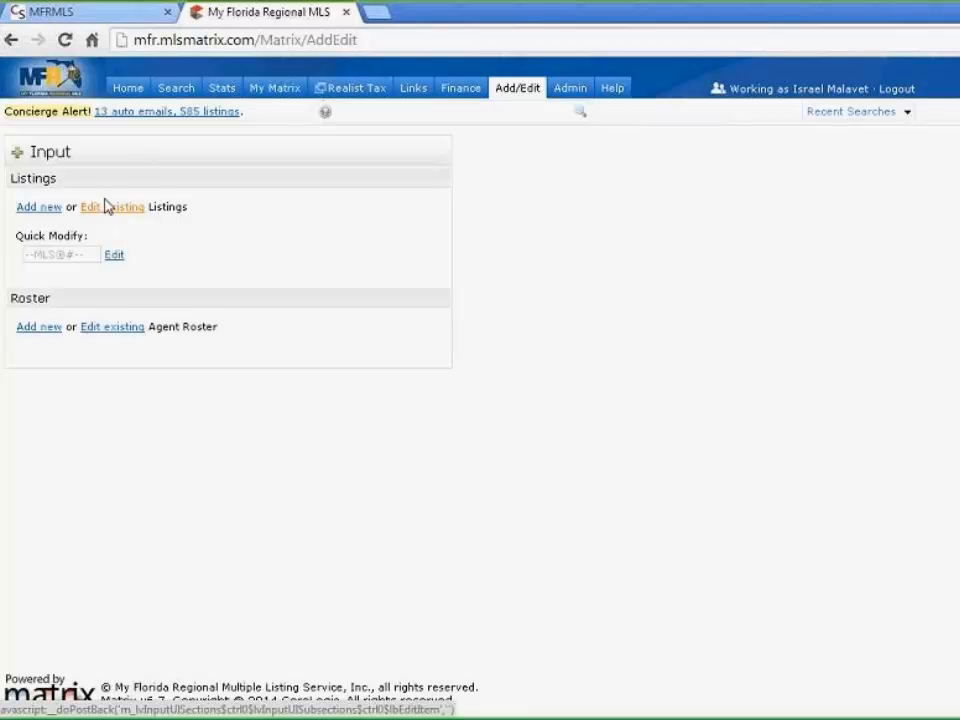
left_click(33, 217)
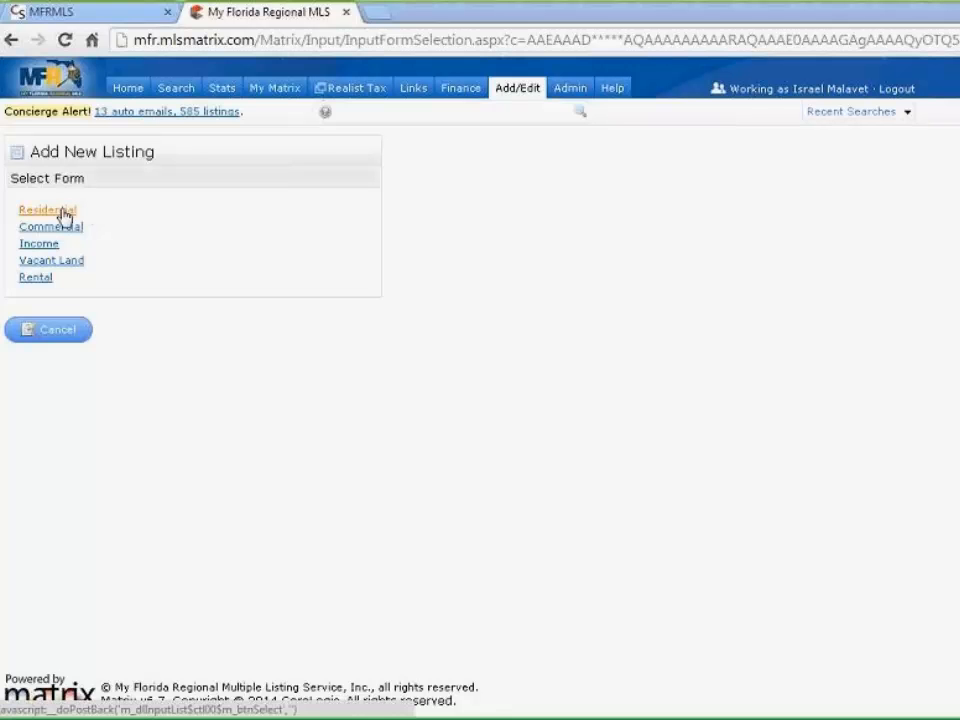
Choose the Residential form and scroll the County list down toward Orange
left_click(62, 214)
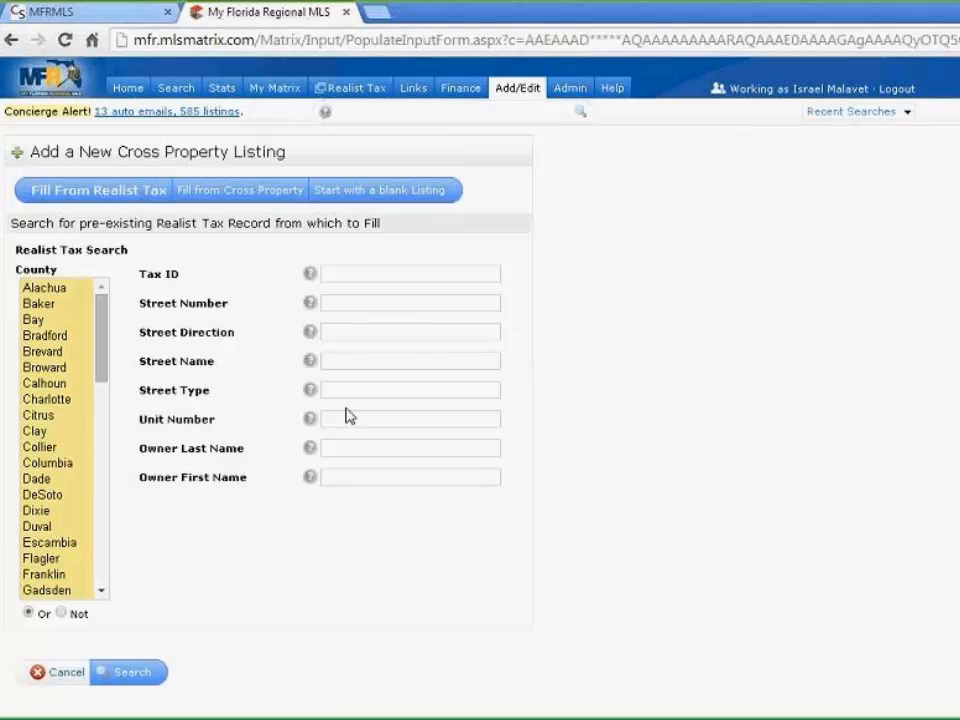
mouse_move(316, 480)
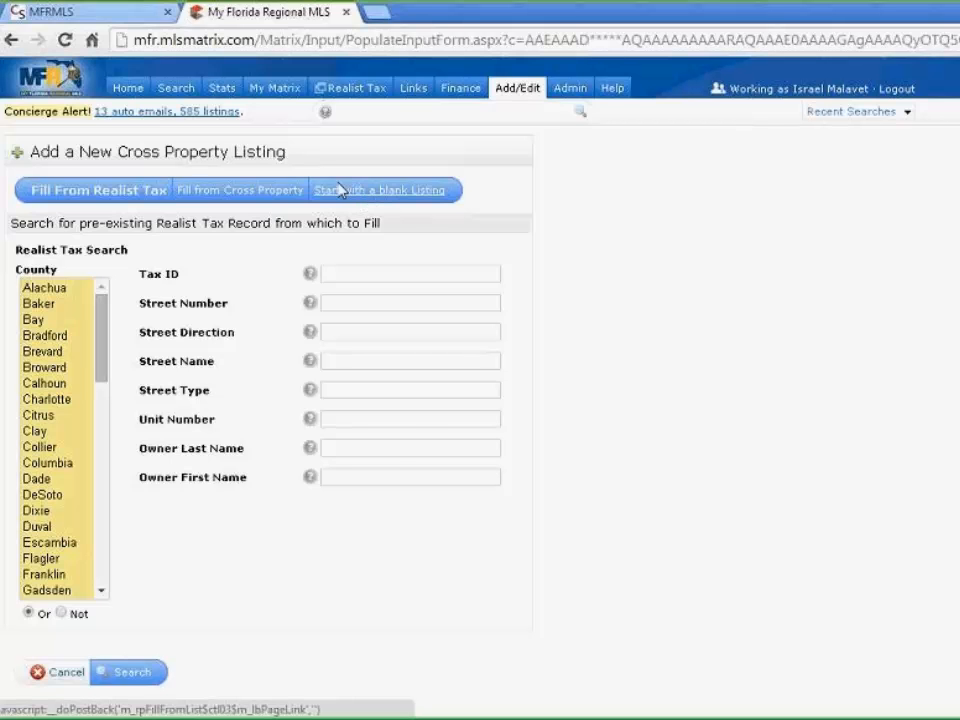
scroll(100, 322, "down", 2)
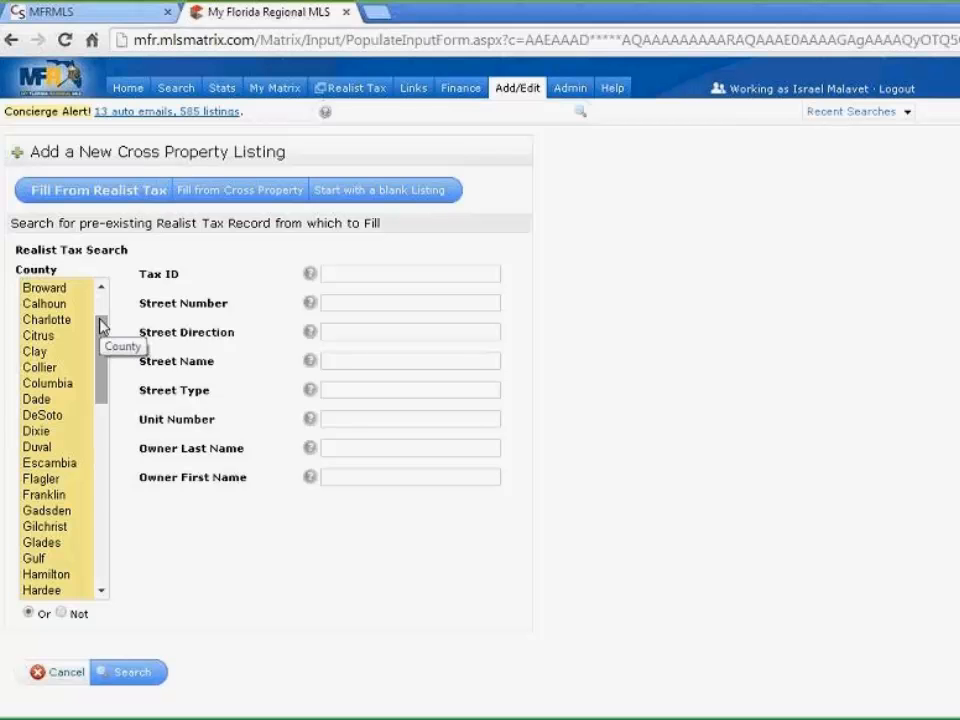
scroll(100, 322, "down", 10)
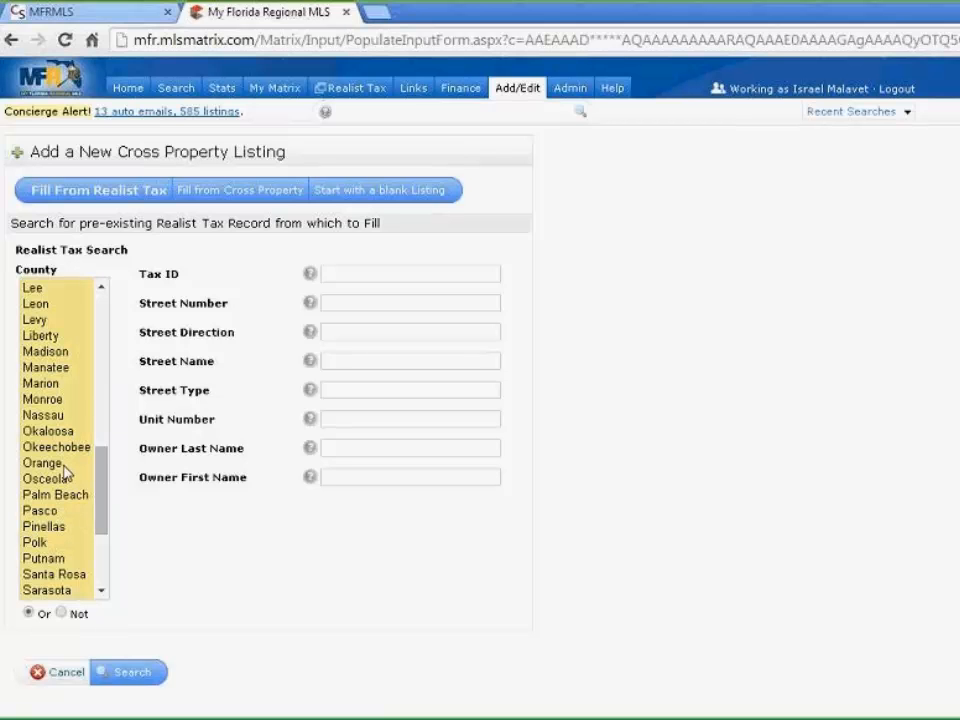
left_click(45, 464)
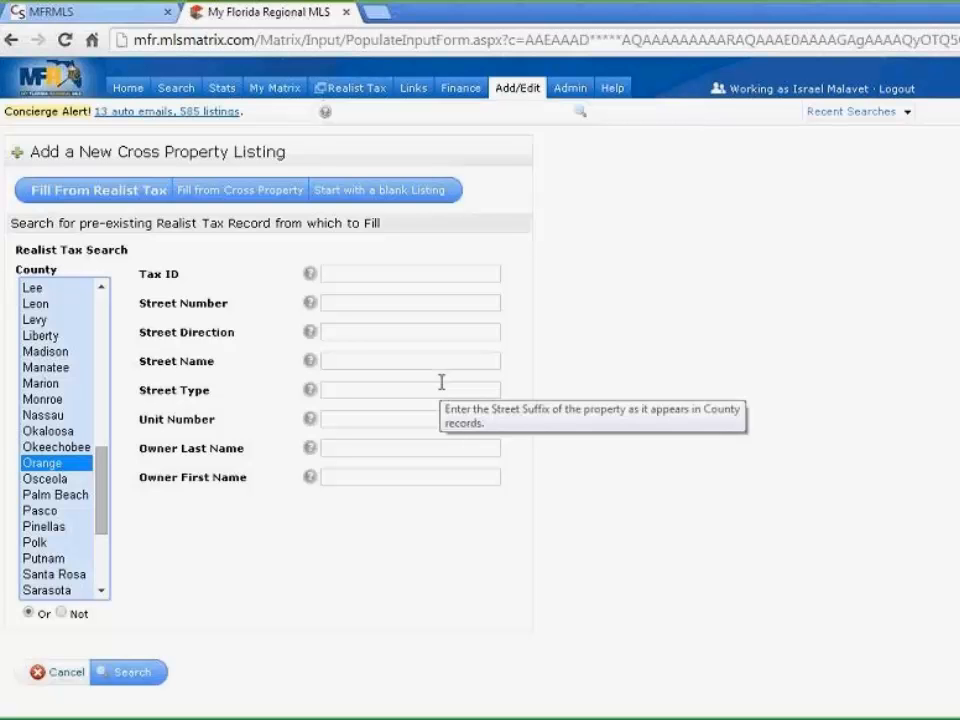
left_click(350, 303)
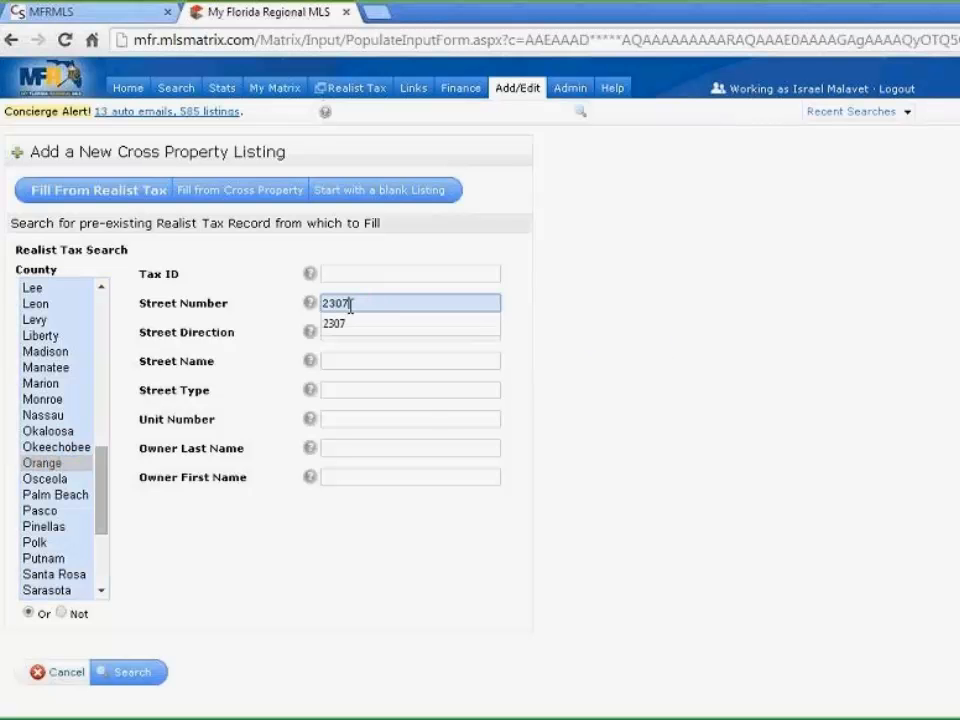
left_click(347, 324)
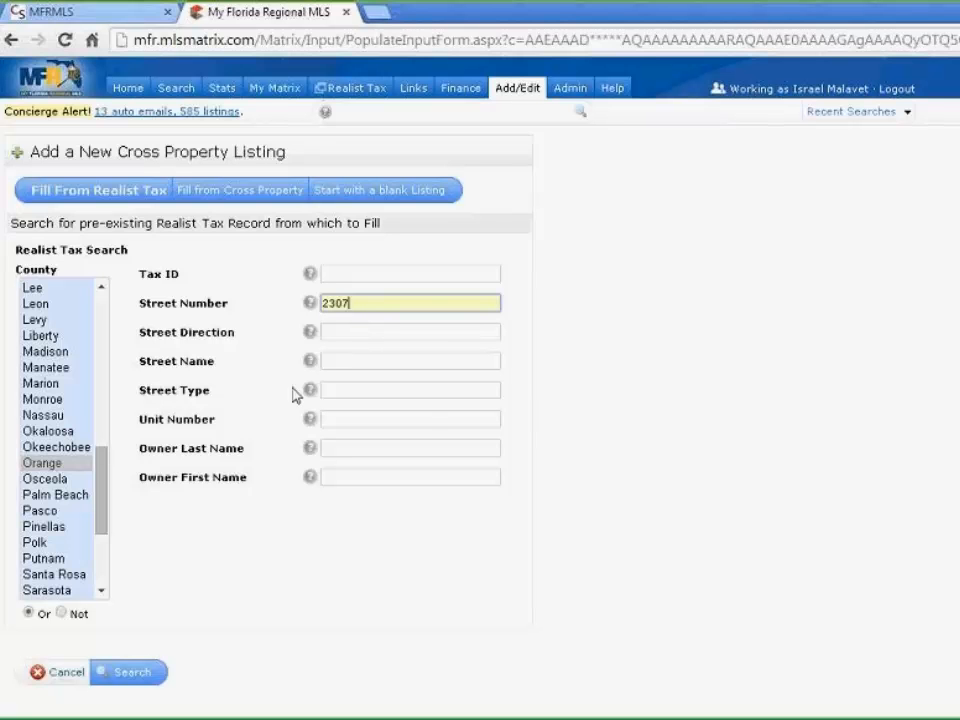
left_click(449, 359)
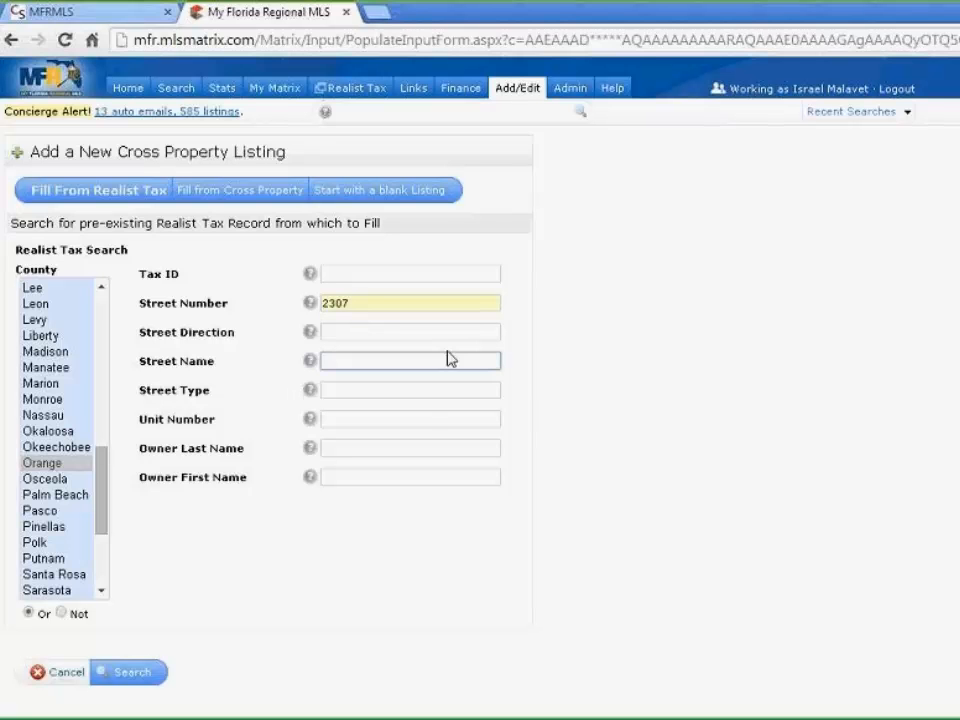
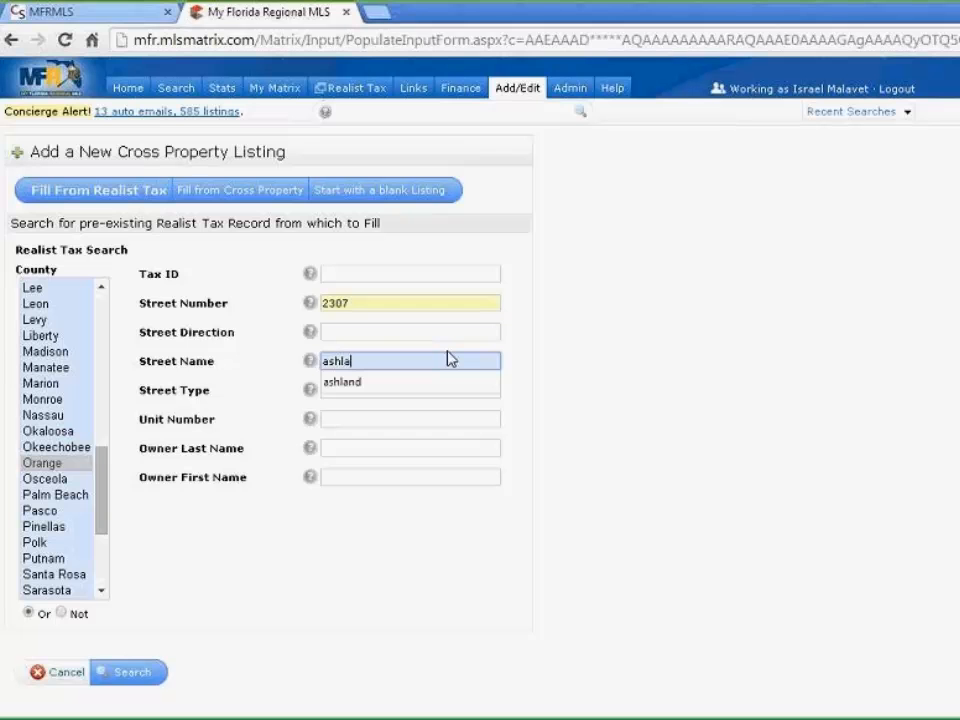
left_click(381, 382)
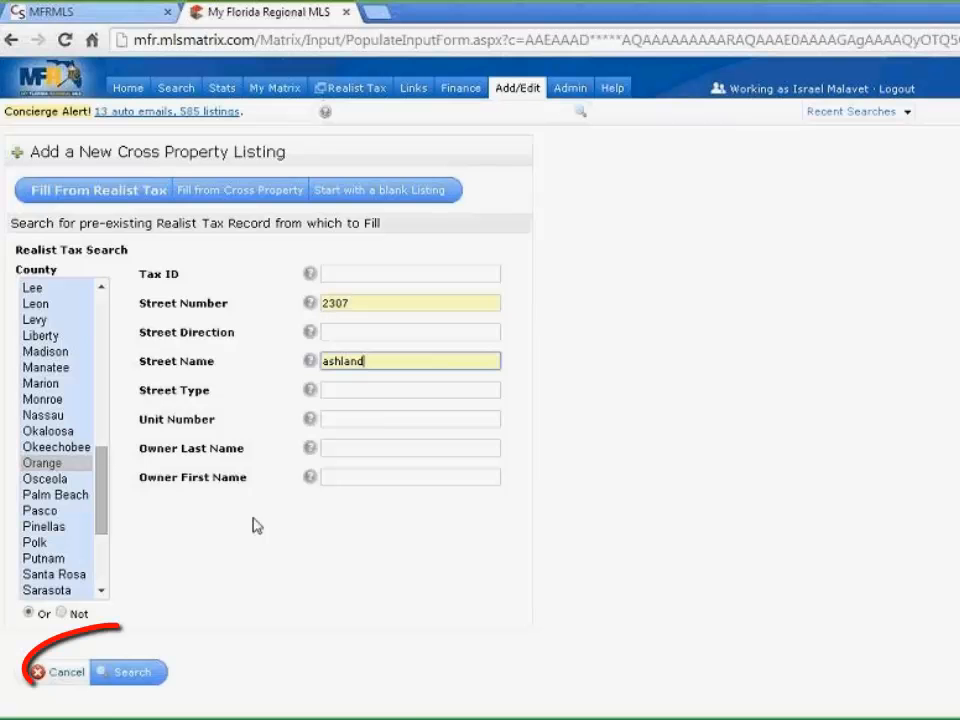
left_click(140, 675)
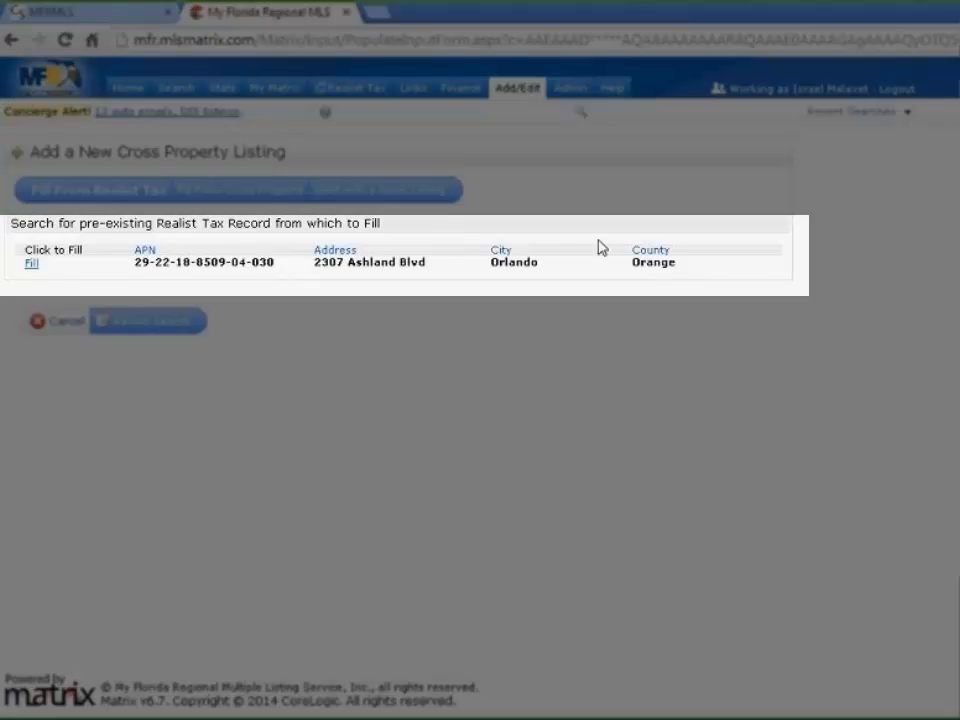
left_click(30, 265)
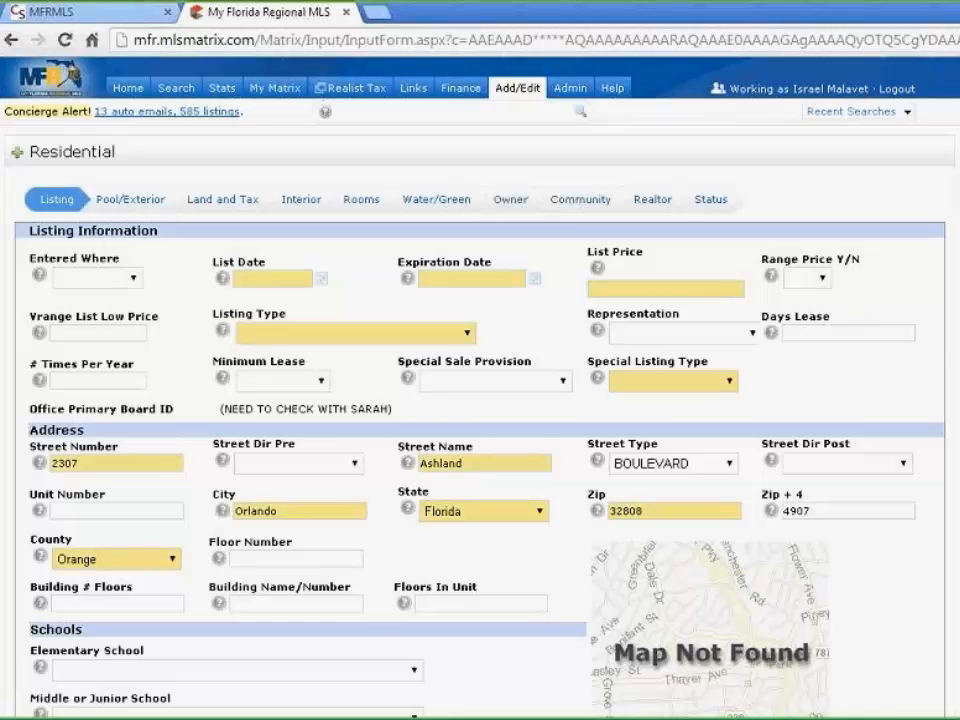
scroll(580, 266, "down", 1)
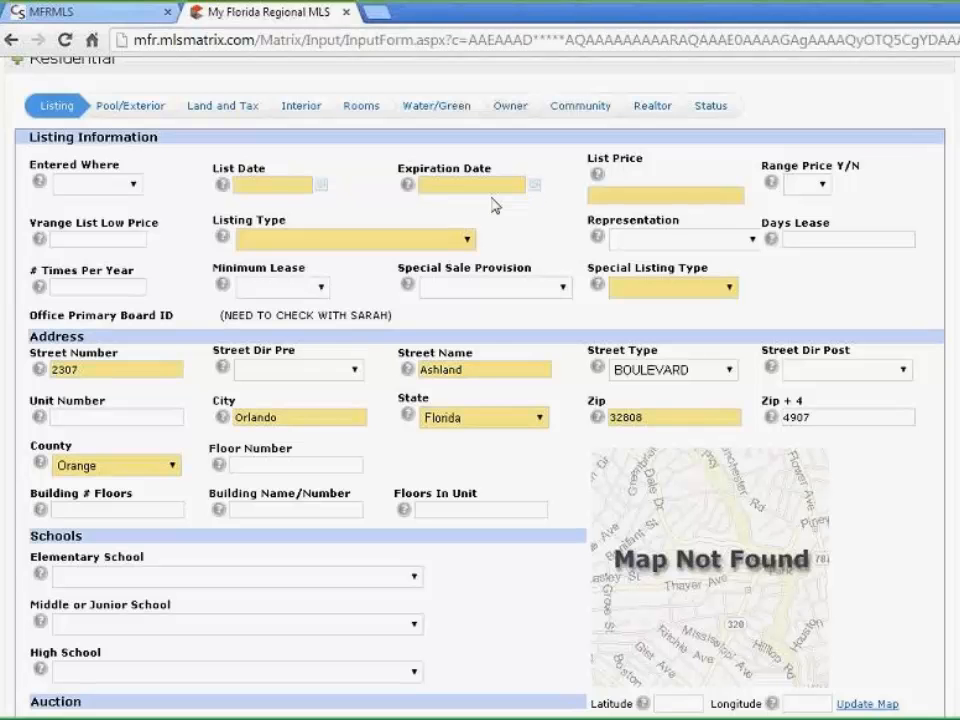
Enter list date 6/5/2014, expiration 6/5/2015 and list price 200000, leaving range price blank
left_click(263, 186)
type("6/")
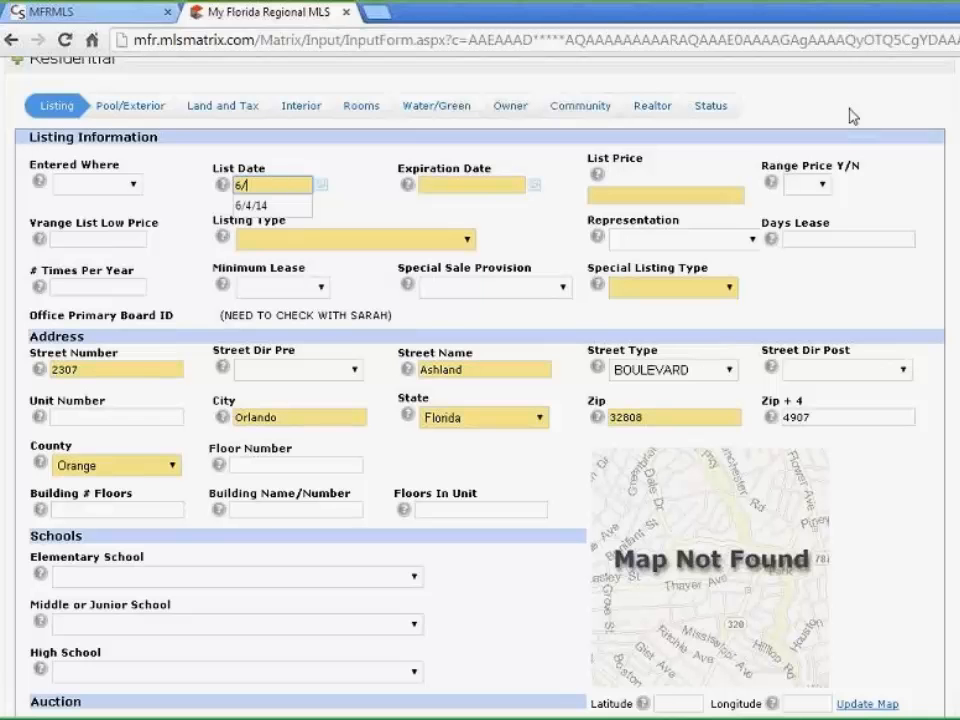
type("5/2014")
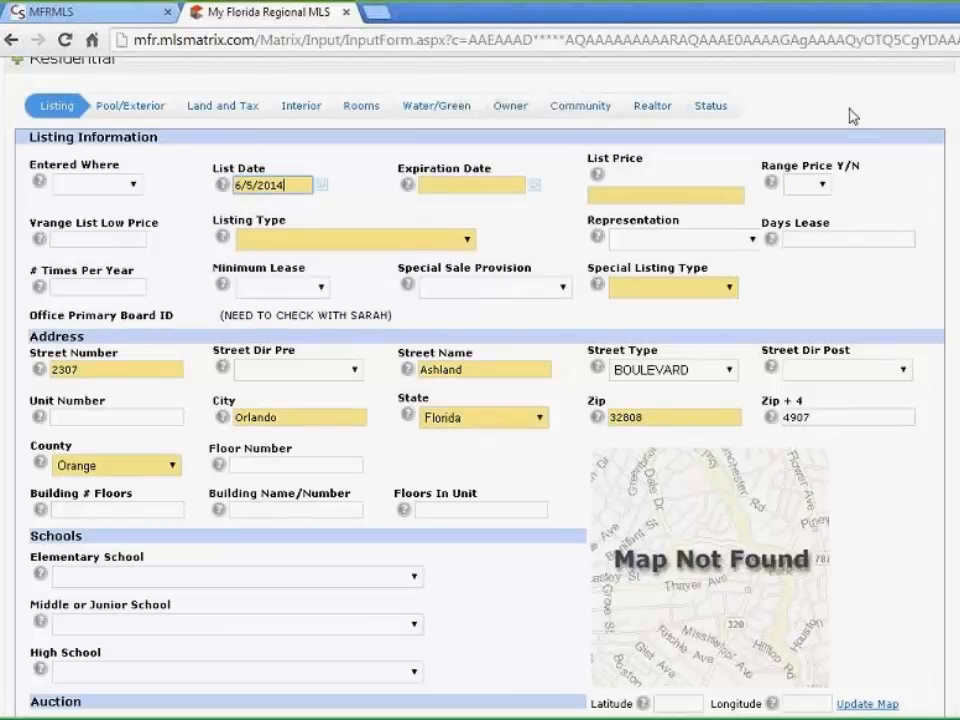
key("Tab")
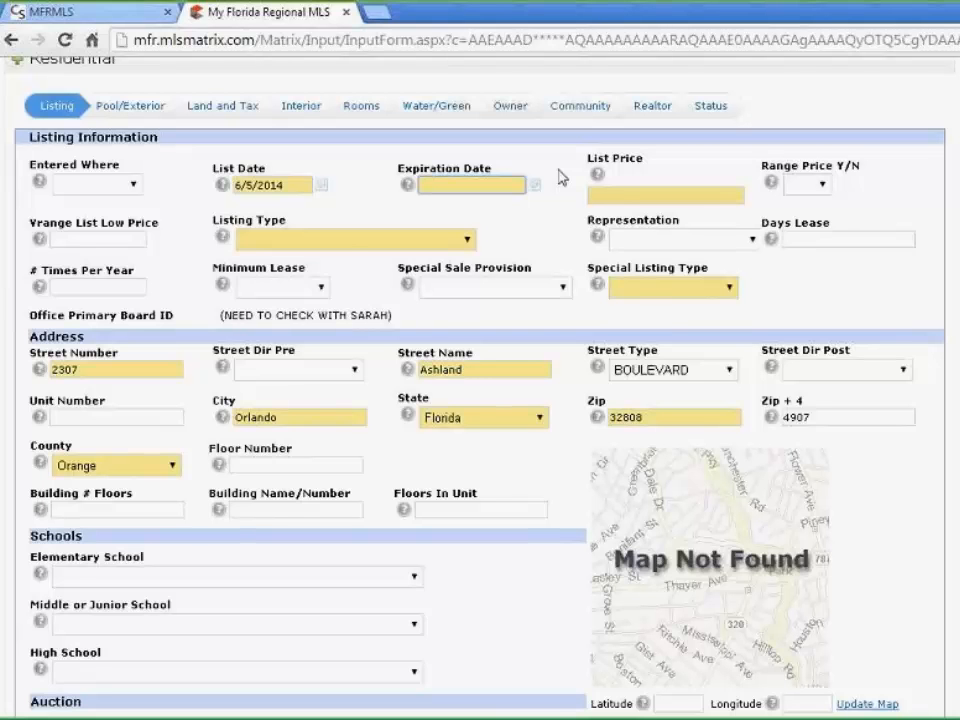
type("6/5/2015")
left_click(645, 195)
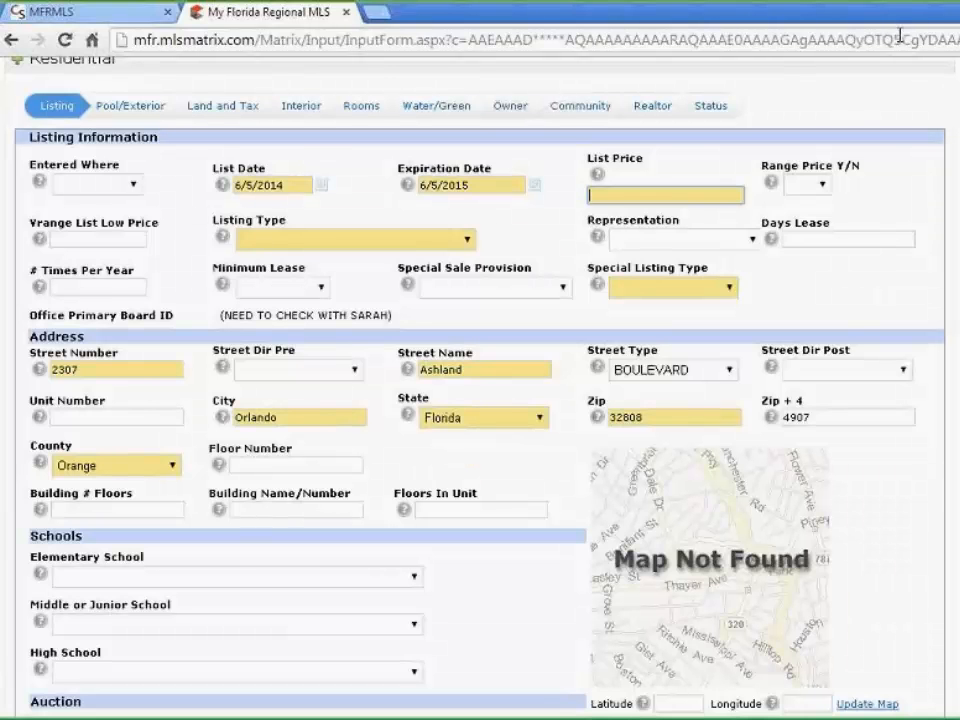
type("200000")
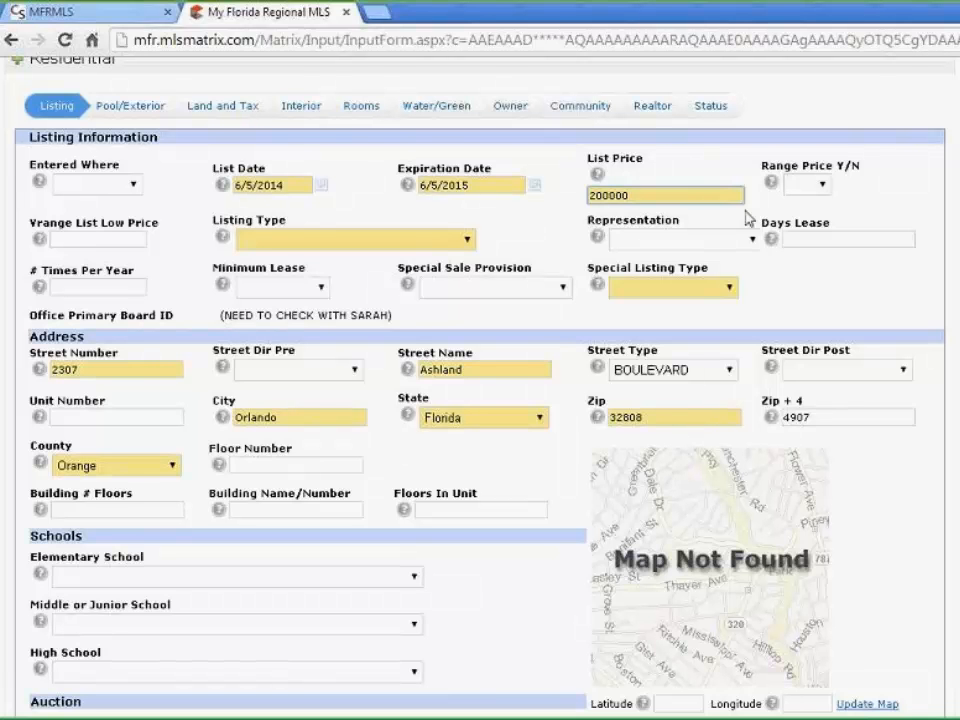
left_click(821, 186)
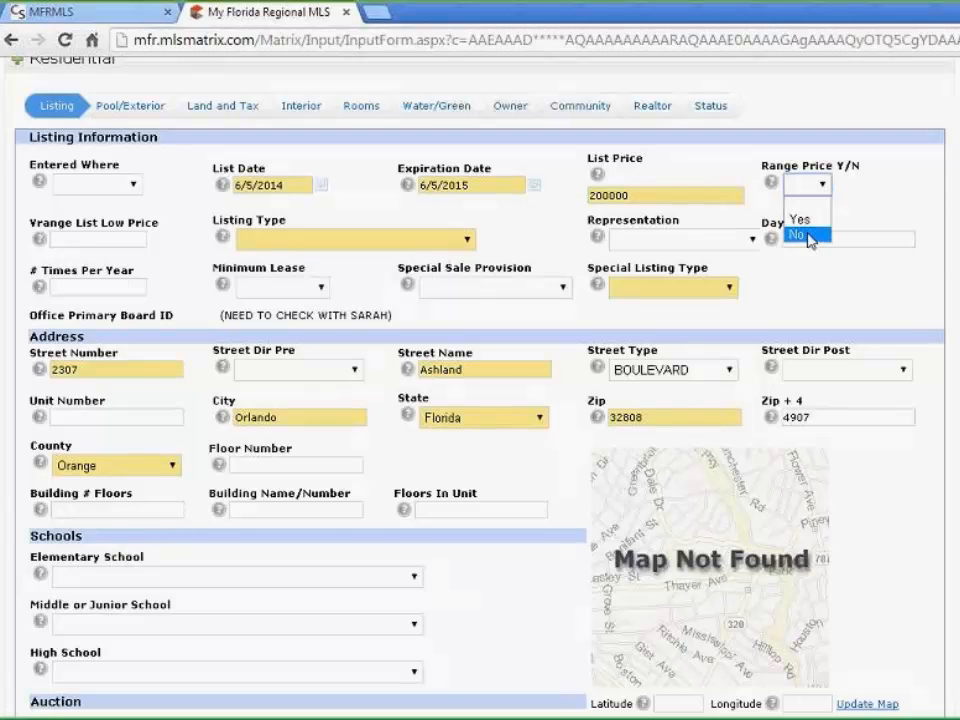
left_click(870, 195)
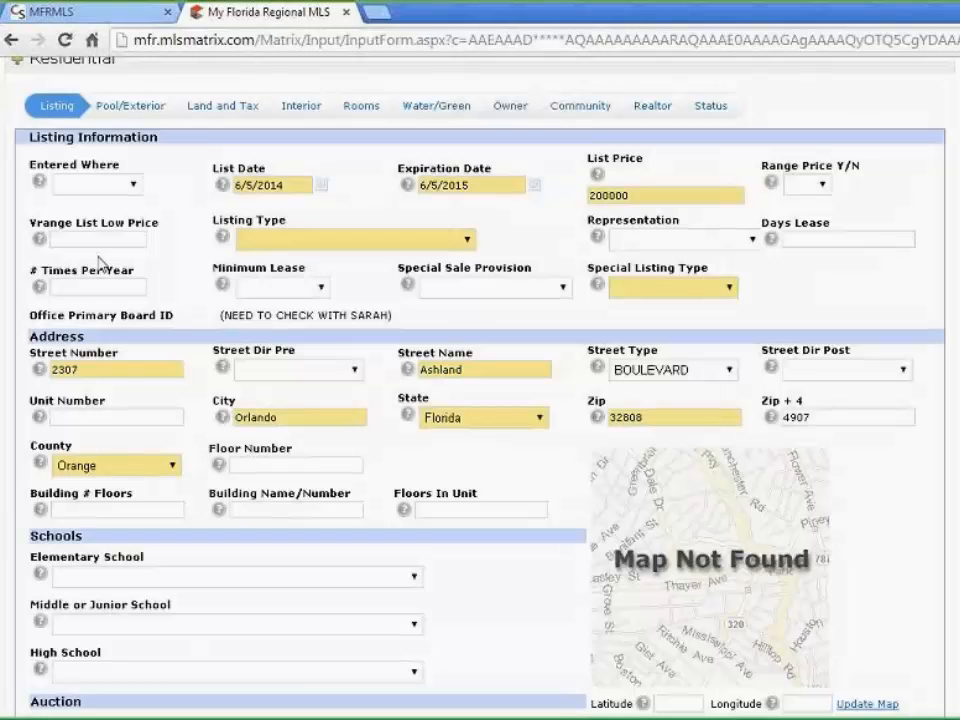
Set listing type Exclusive Right to Sell, Seller Represented, and special listing type Not Applicable
left_click(466, 240)
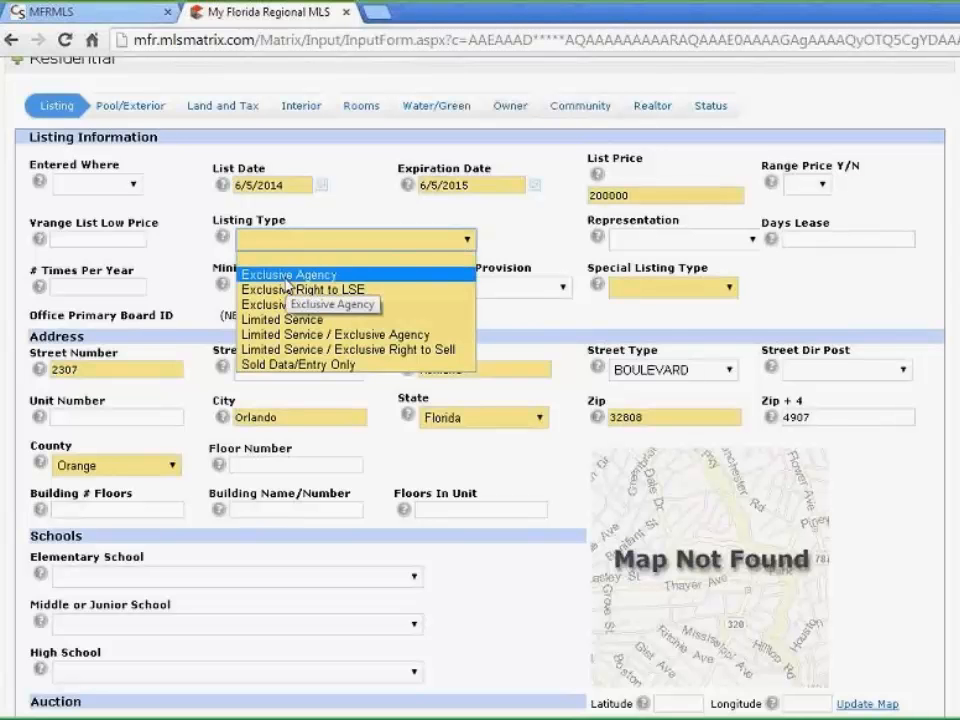
left_click(378, 313)
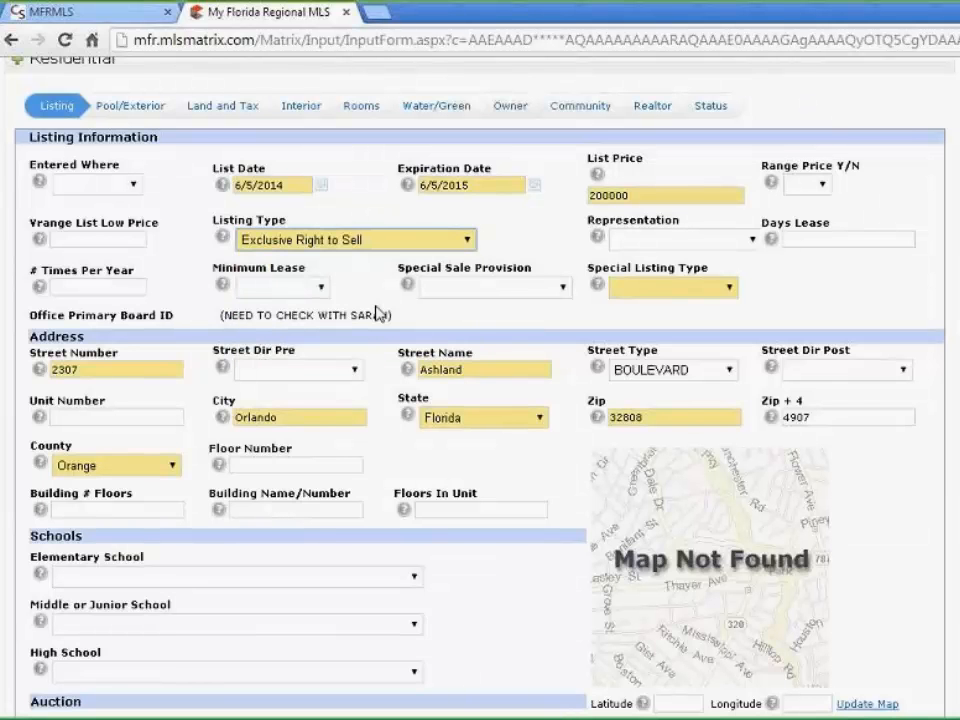
left_click(745, 242)
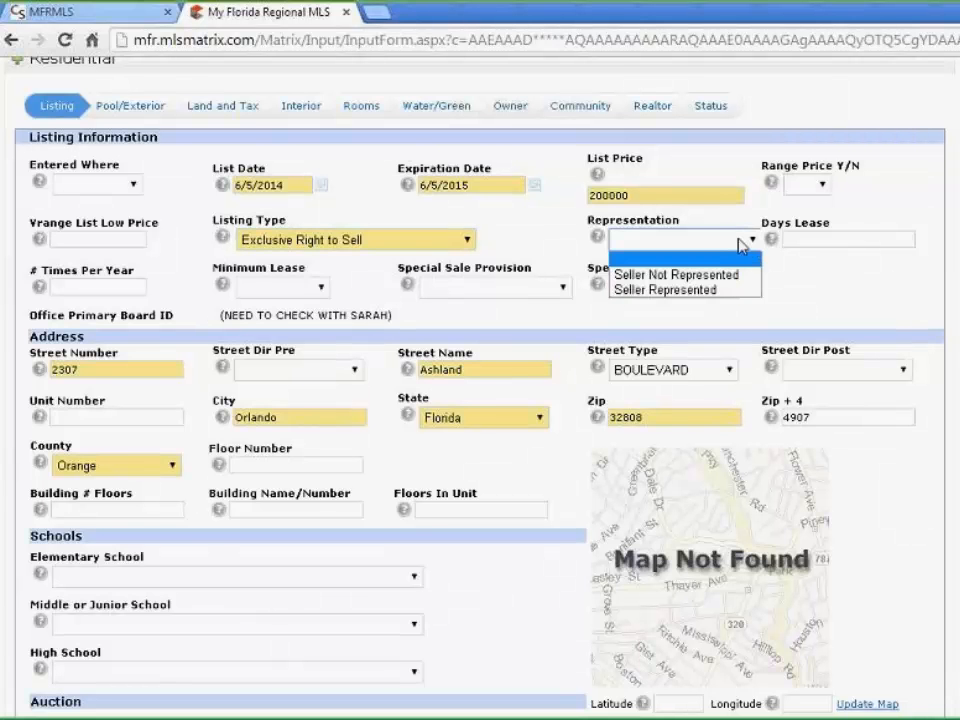
left_click(758, 289)
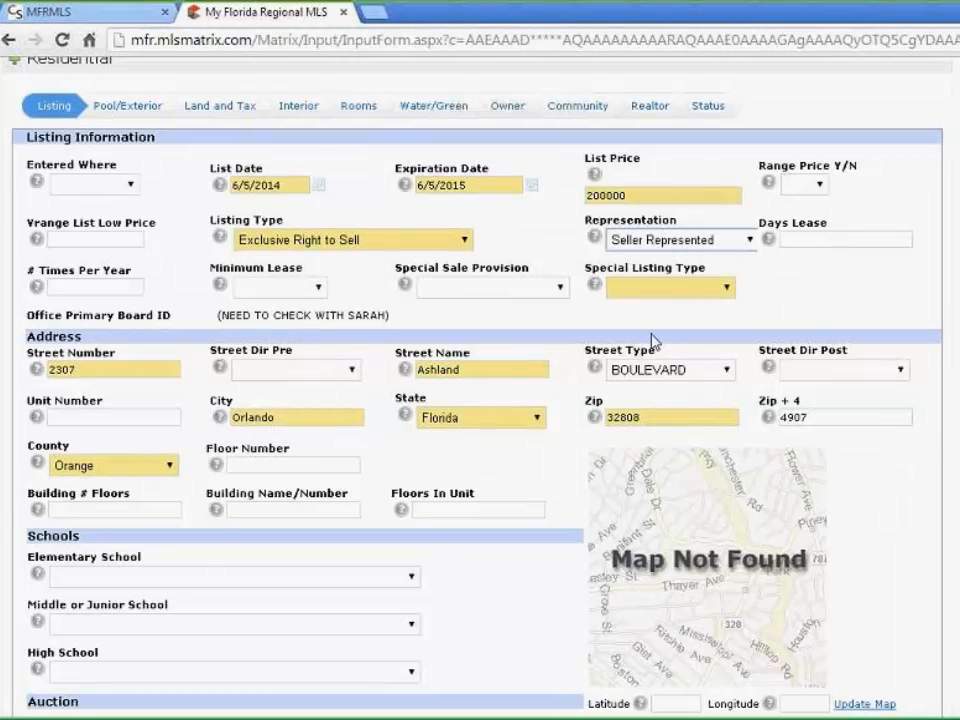
left_click(728, 290)
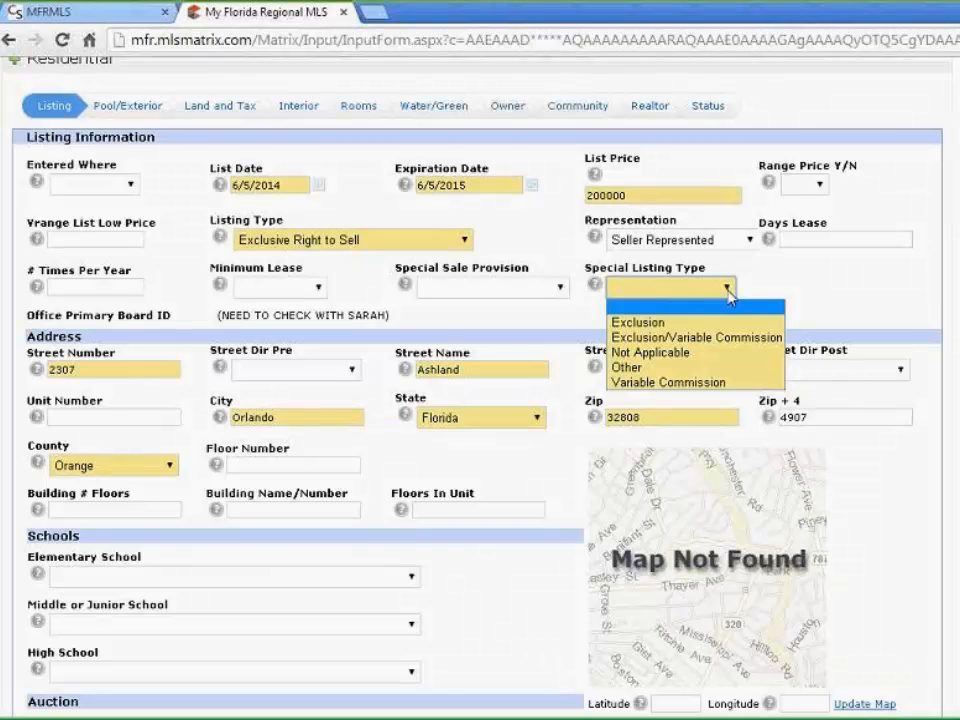
left_click(687, 355)
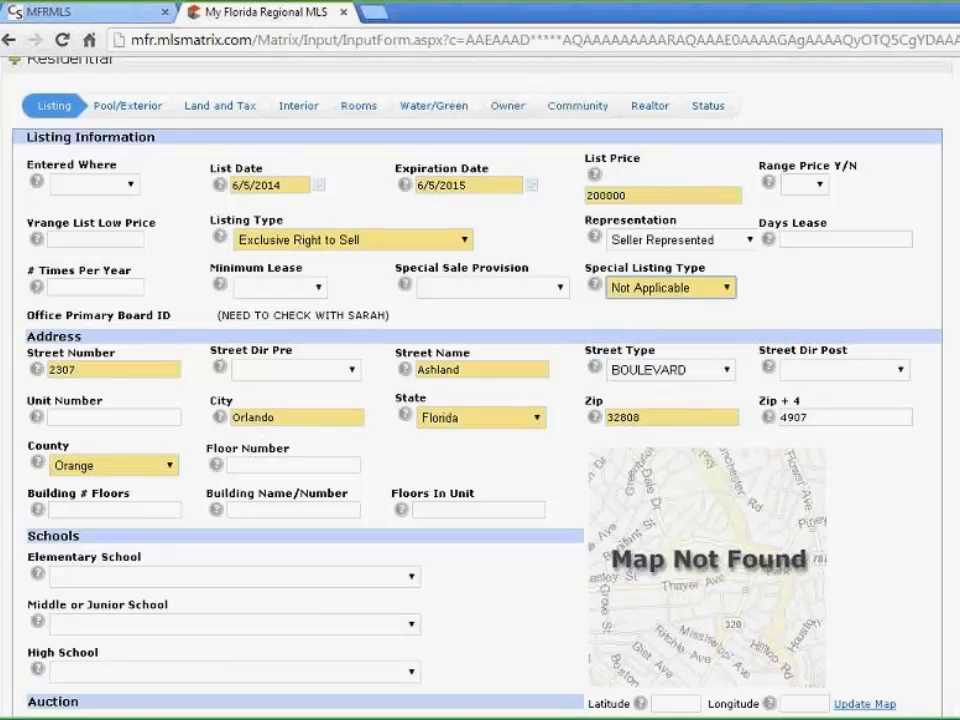
scroll(769, 332, "down", 3)
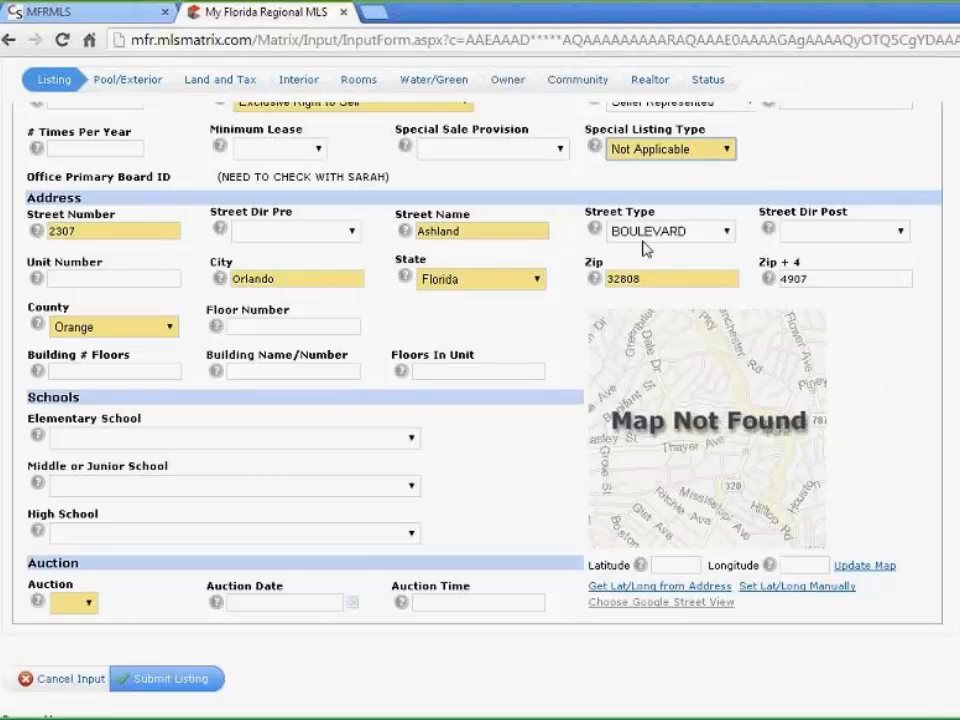
left_click(355, 233)
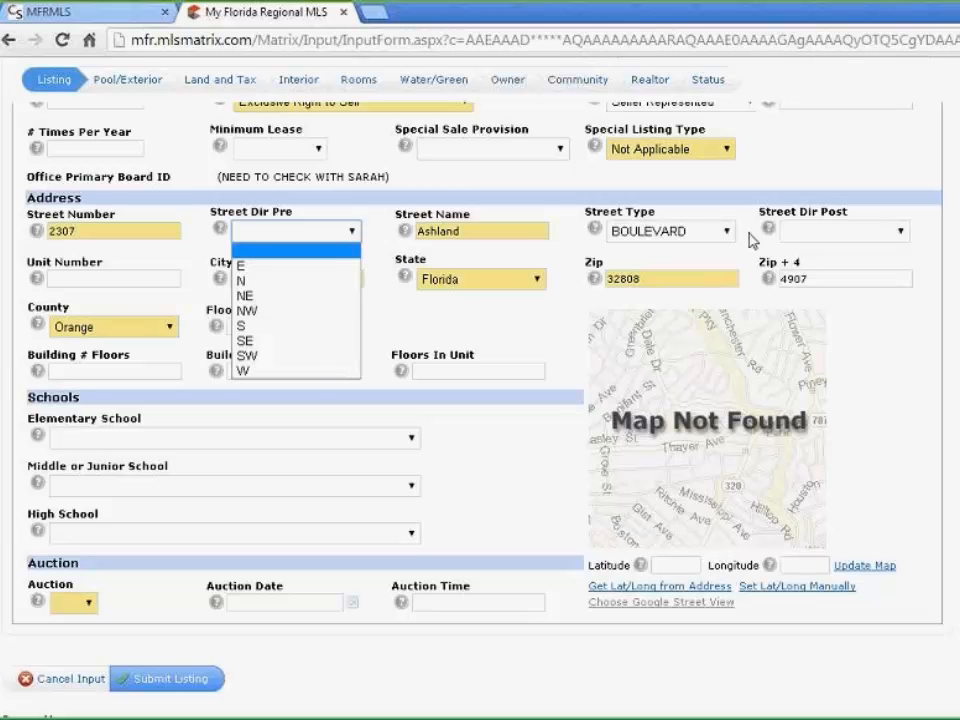
left_click(355, 233)
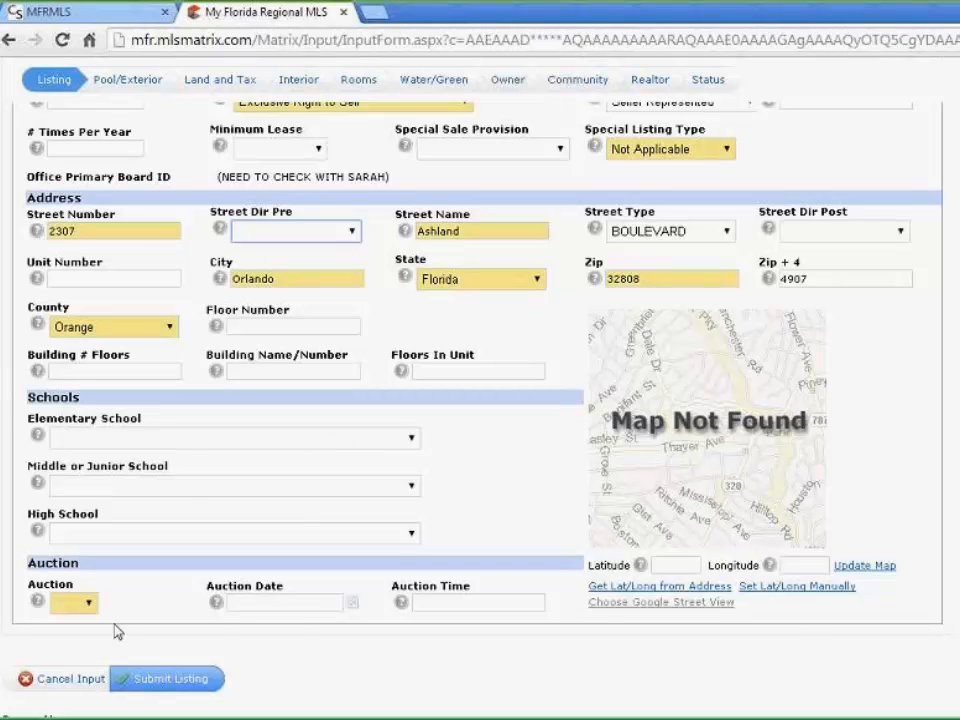
Set Auction to No in the Auction section
left_click(89, 604)
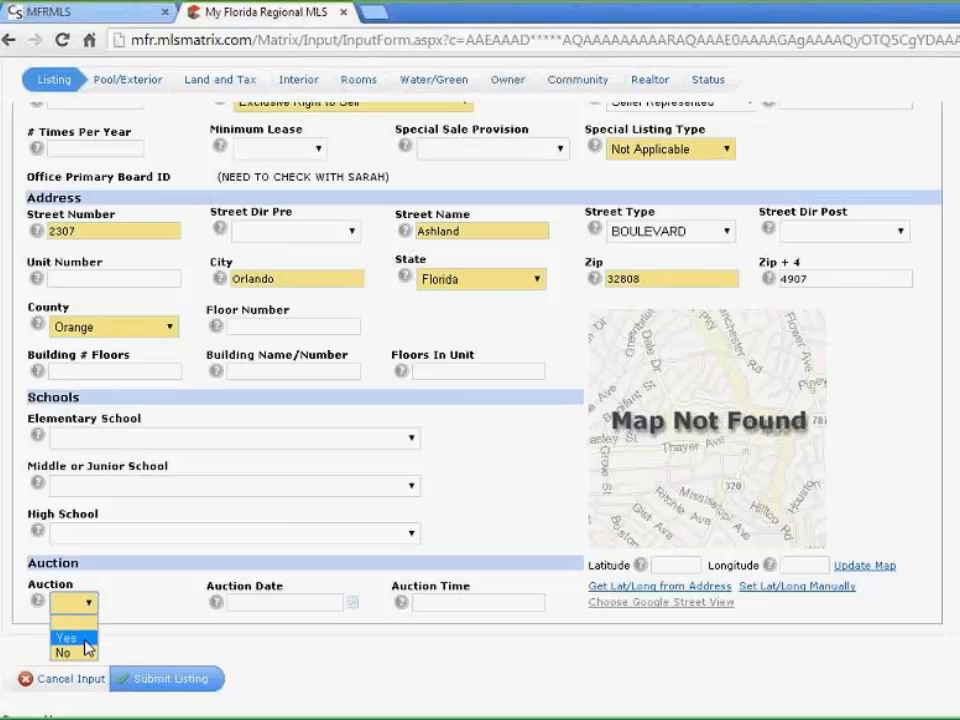
left_click(84, 655)
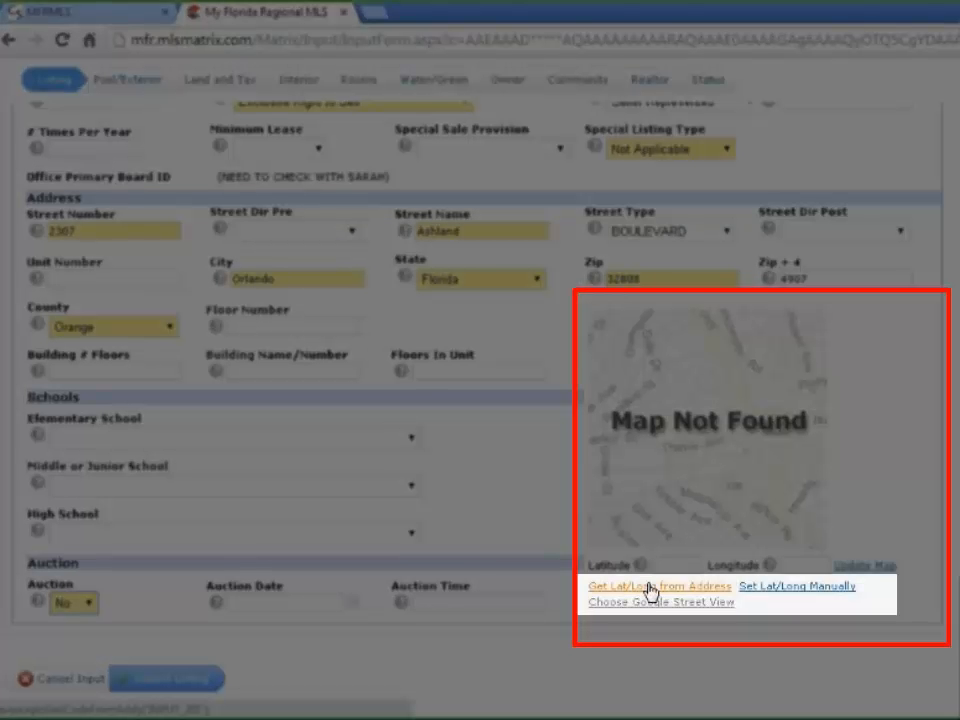
left_click(701, 590)
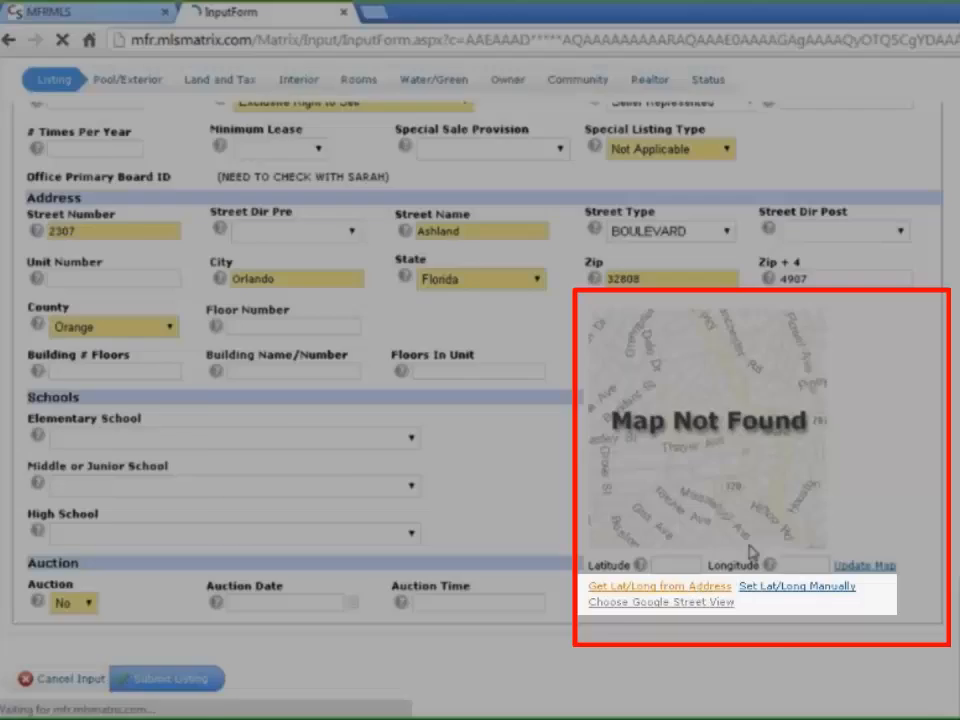
scroll(815, 460, "down", 3)
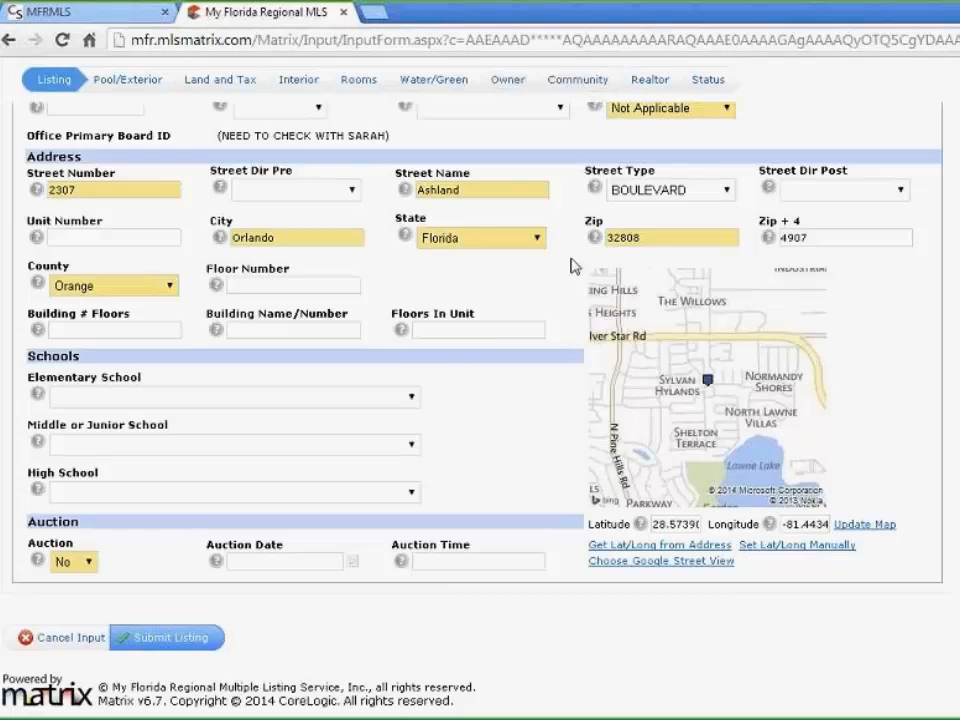
scroll(572, 266, "up", 3)
scroll(563, 369, "down", 1)
scroll(563, 369, "down", 3)
scroll(553, 414, "up", 5)
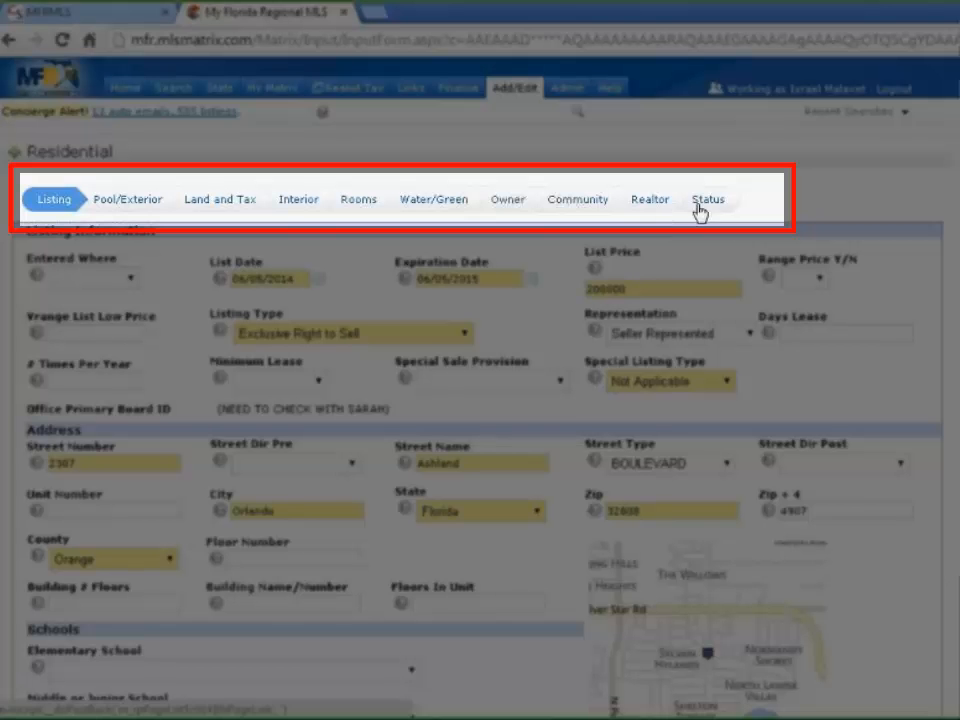
In the Pool/Exterior section, tick None in the Pool list
left_click(119, 208)
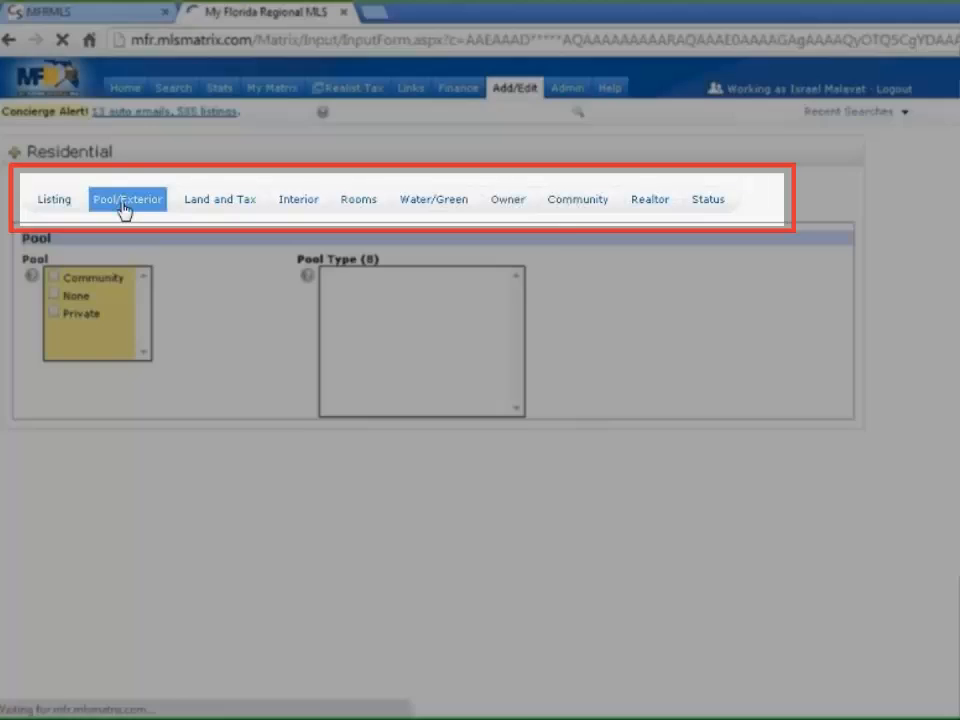
scroll(870, 274, "down", 1)
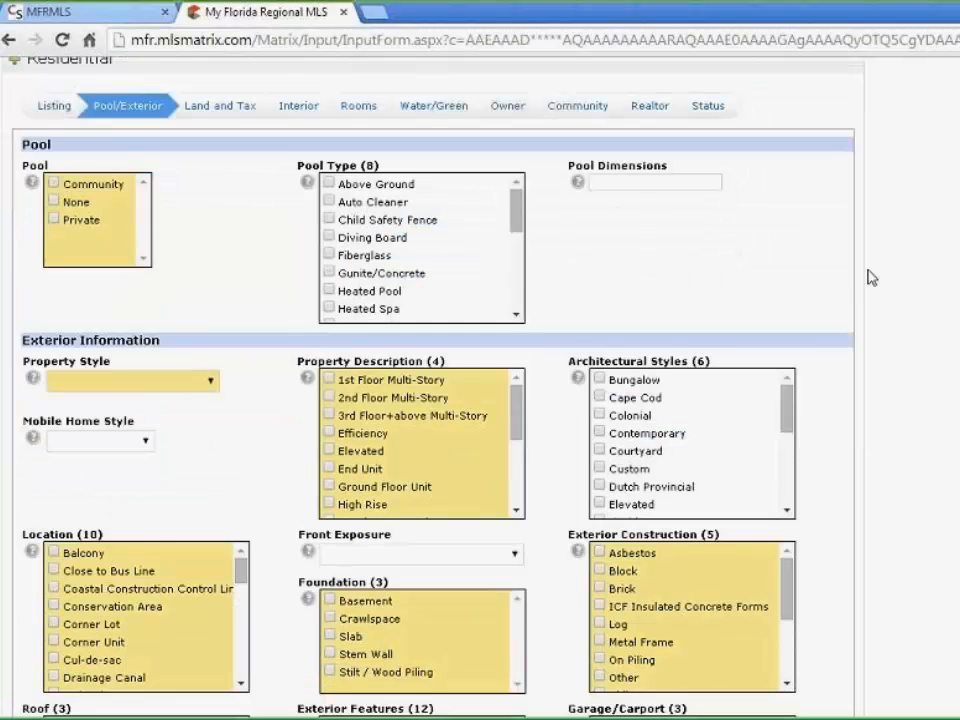
scroll(870, 274, "down", 2)
scroll(850, 270, "down", 1)
scroll(686, 332, "down", 3)
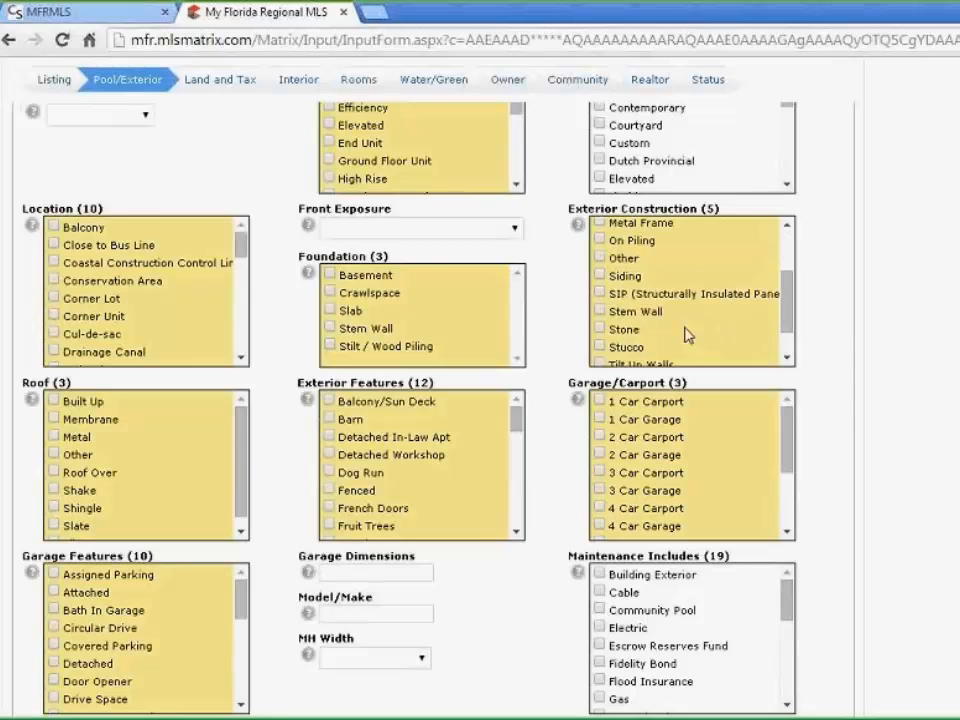
scroll(681, 354, "down", 5)
scroll(852, 422, "down", 1)
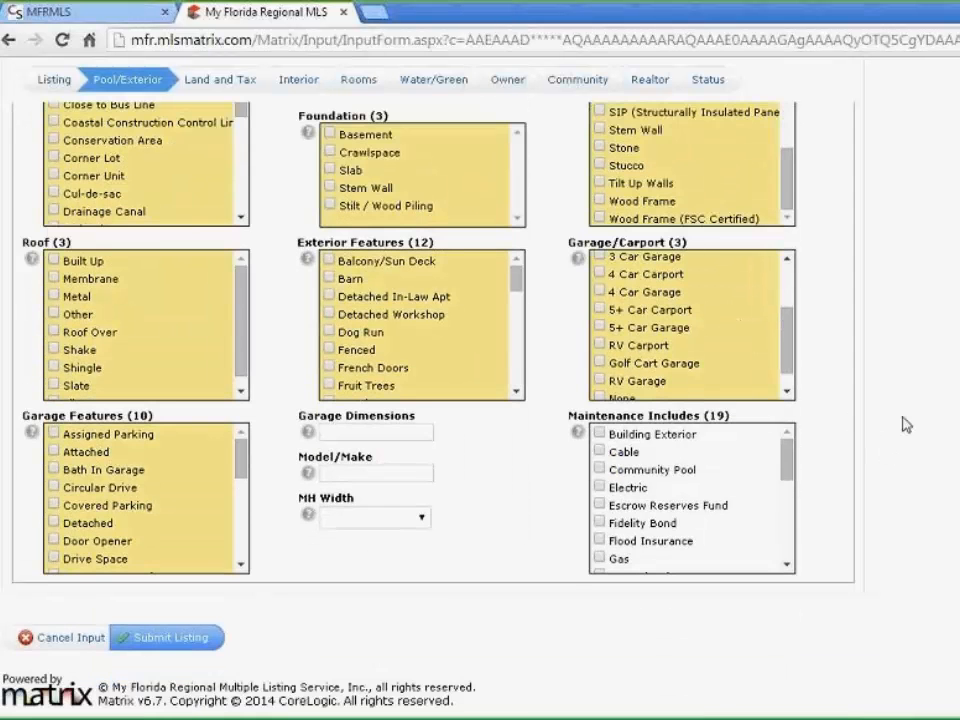
scroll(910, 403, "up", 6)
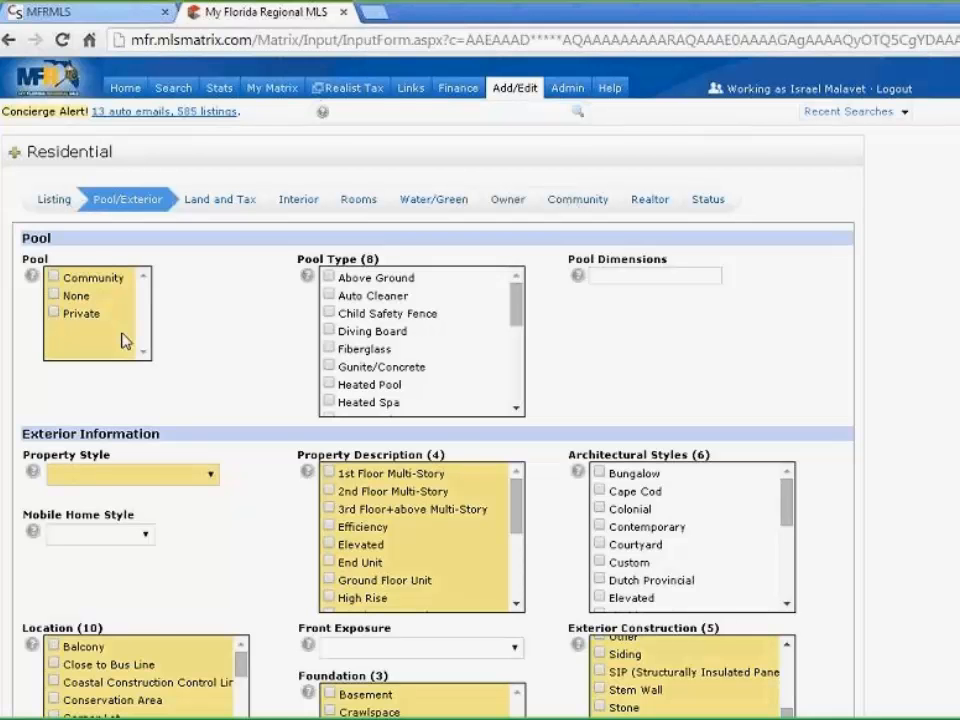
left_click(53, 295)
scroll(300, 300, "down", 3)
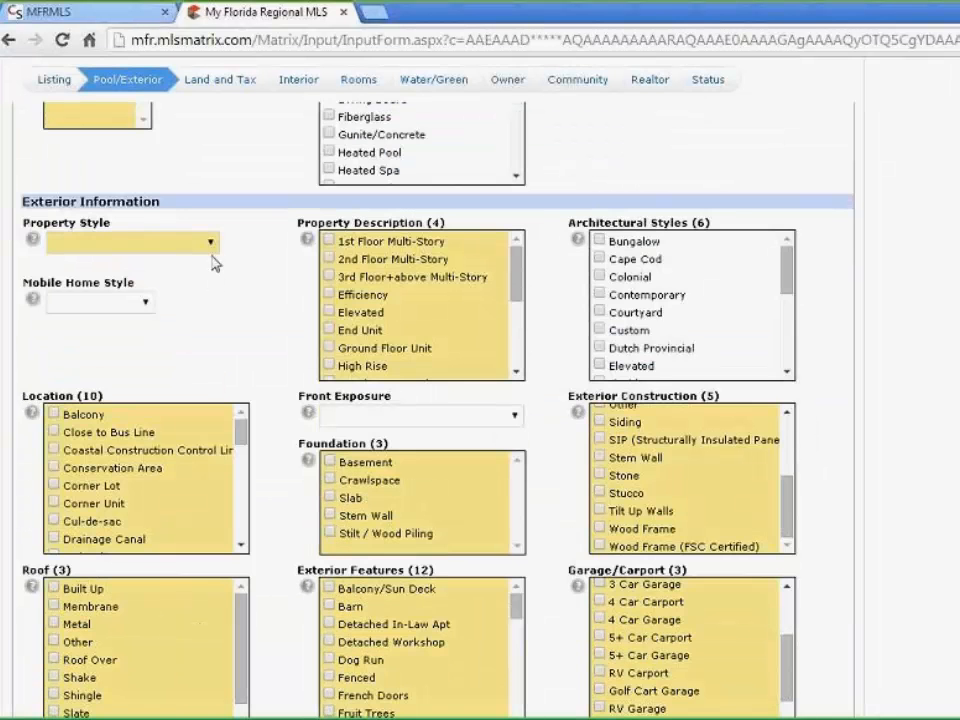
Choose Single Family Home as Property Style and tick 1st Floor Multi-Story in Property Description
left_click(211, 242)
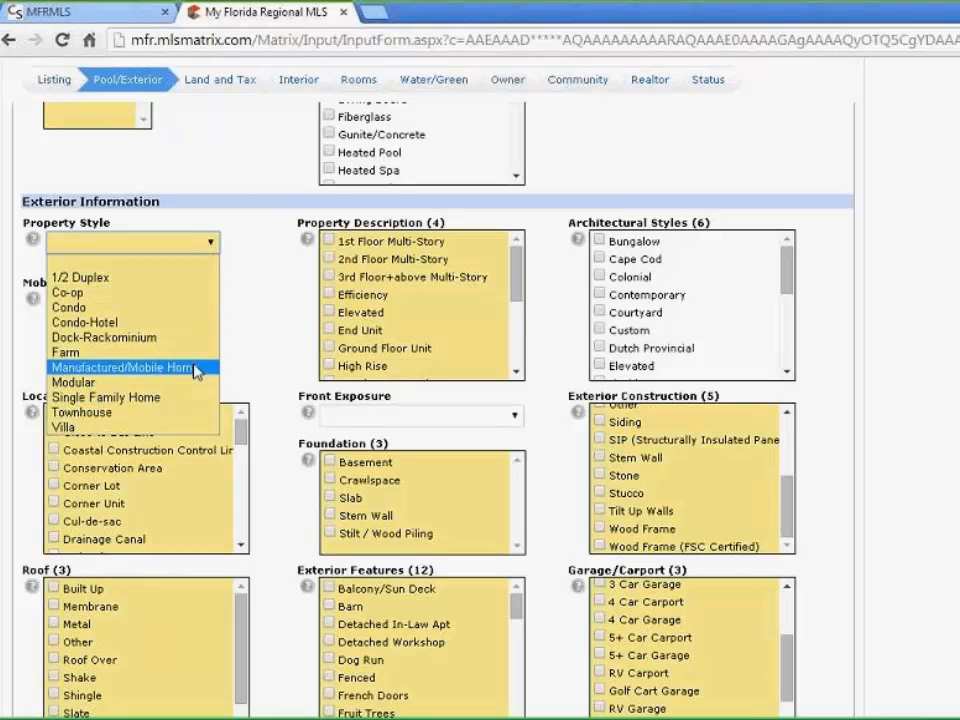
left_click(148, 398)
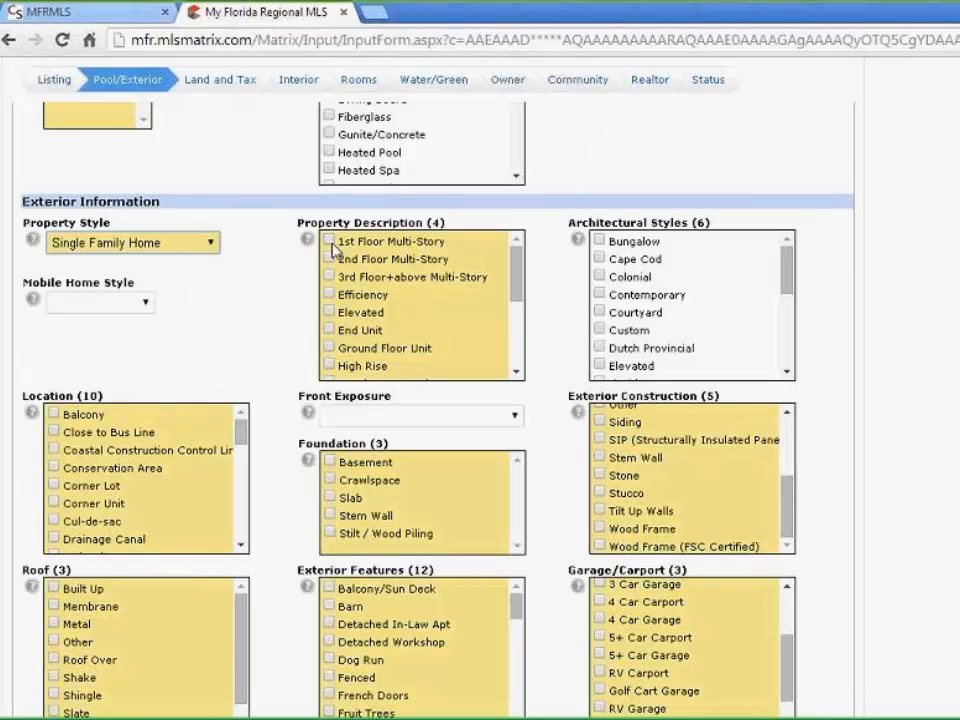
left_click(329, 241)
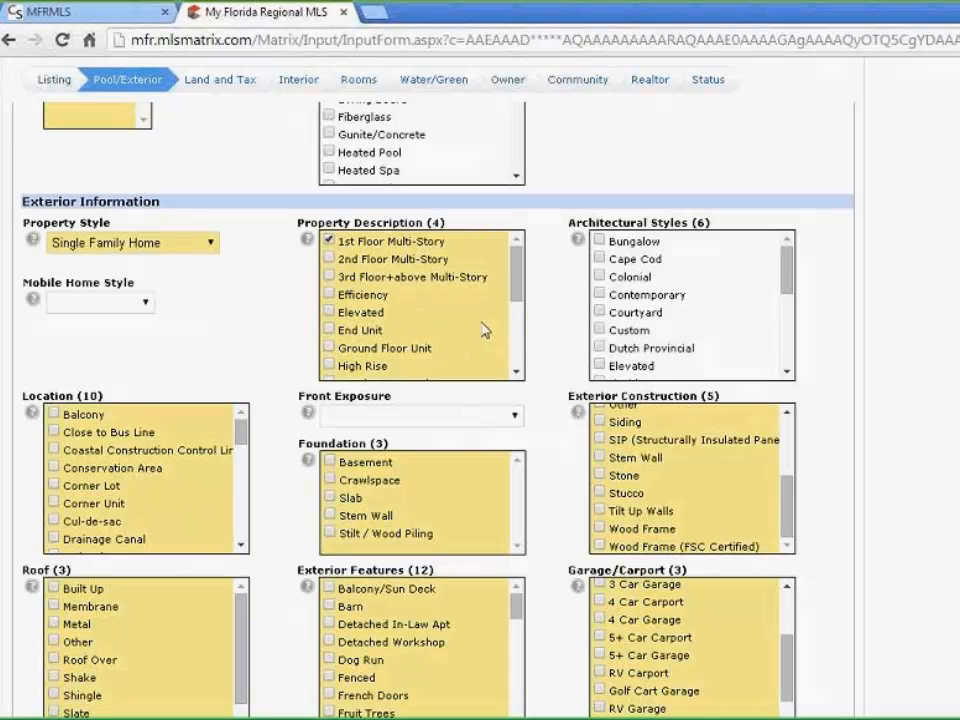
scroll(484, 330, "down", 2)
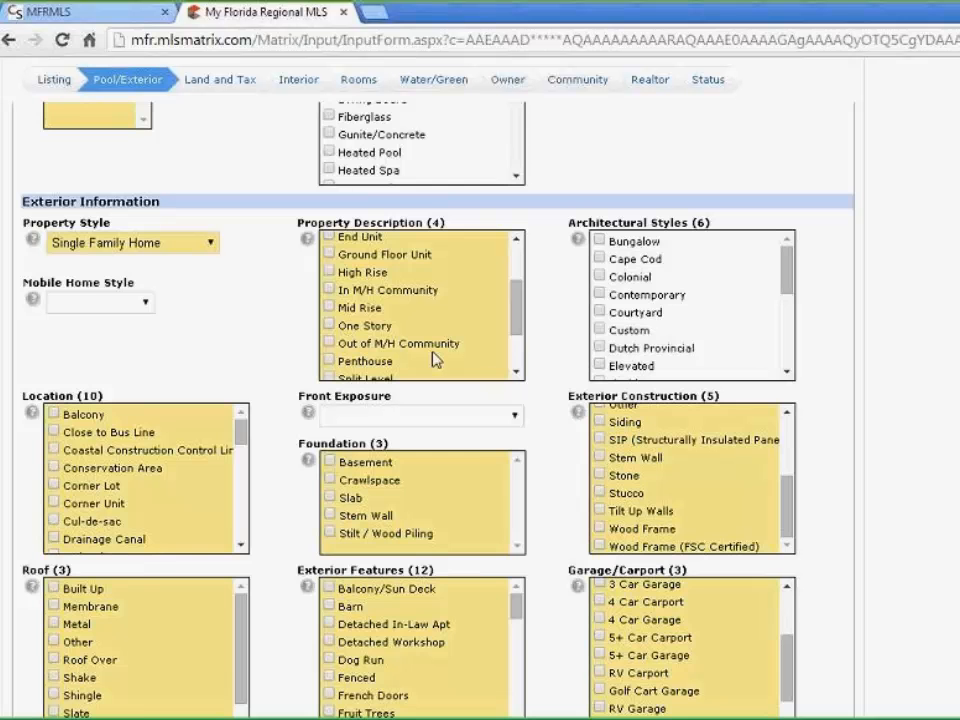
Tick Close to Bus Line and Corner Lot so the Location list shows those plus Cul-de-sac
scroll(480, 355, "down", 2)
scroll(476, 354, "down", 1)
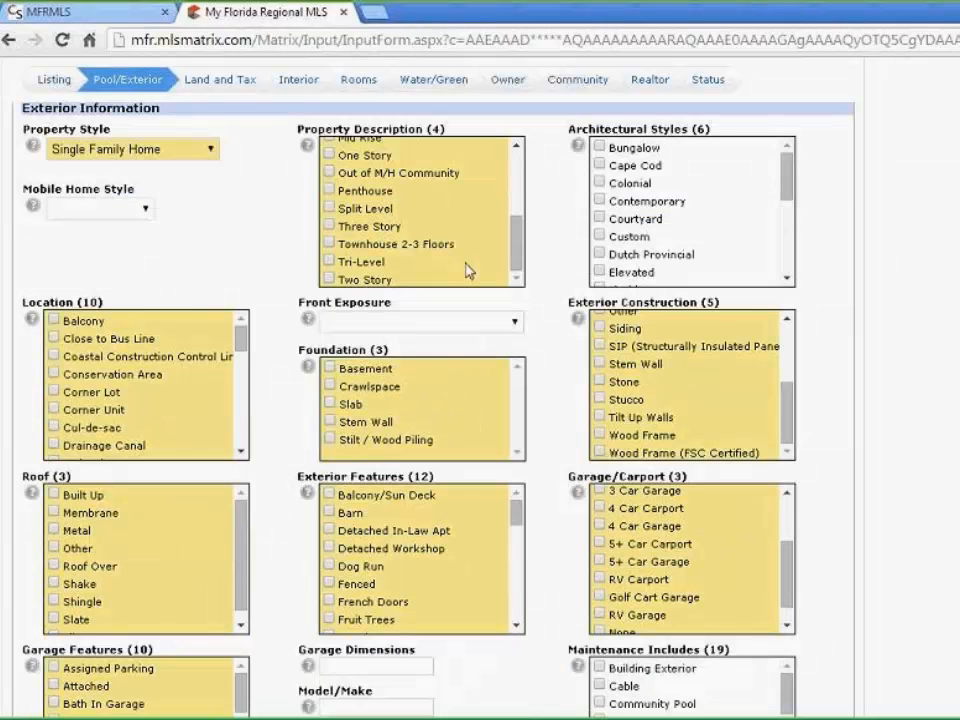
scroll(480, 260, "up", 4)
scroll(489, 321, "up", 1)
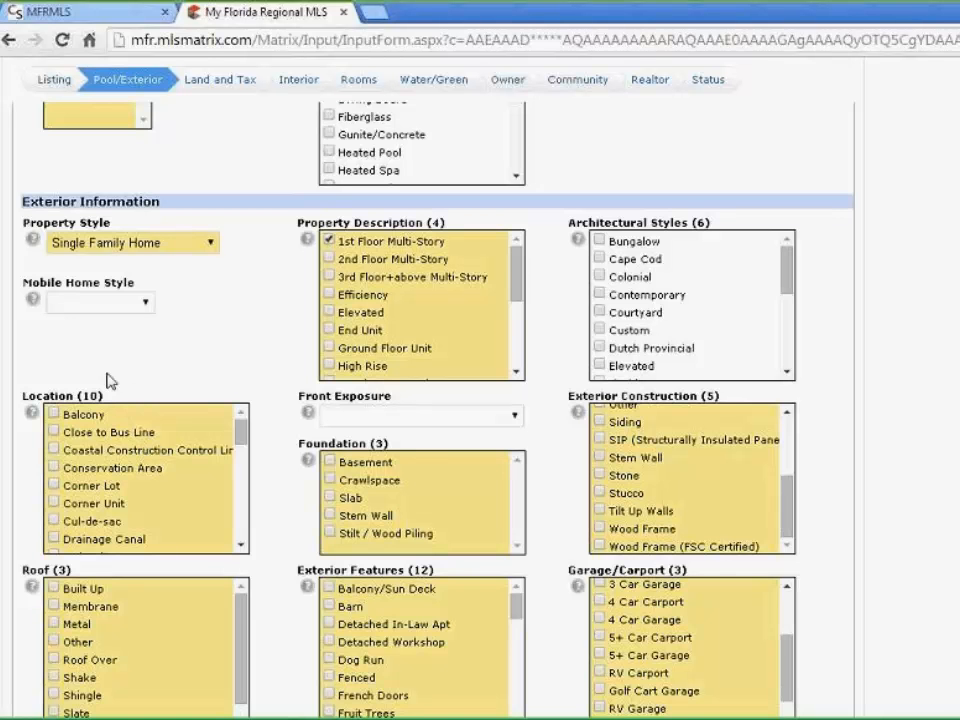
left_click(53, 433)
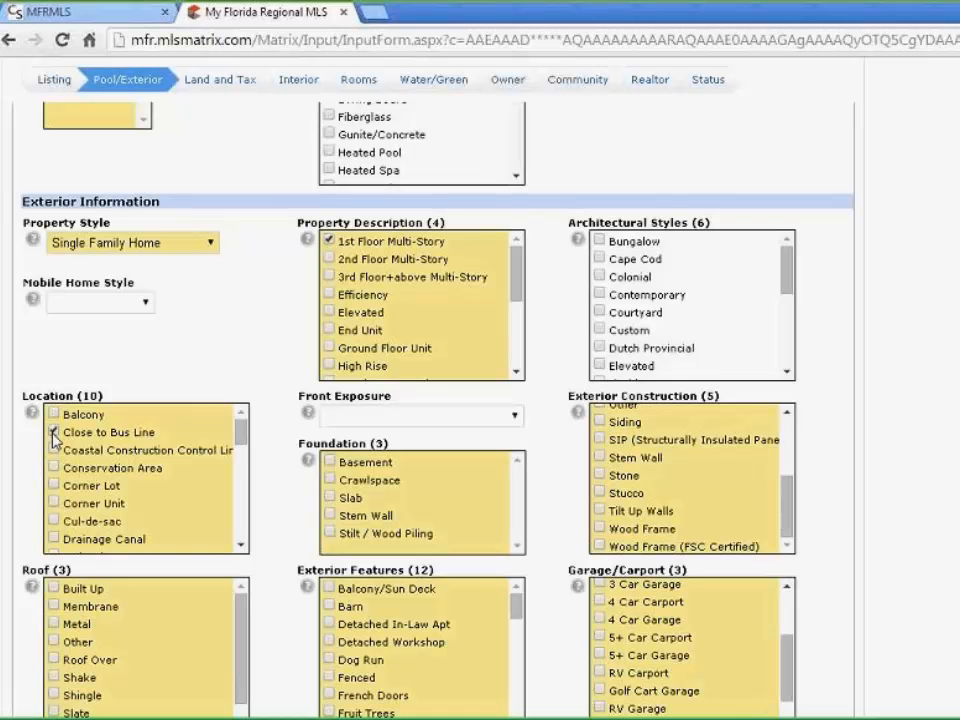
left_click(54, 486)
scroll(171, 491, "down", 1)
scroll(167, 491, "down", 1)
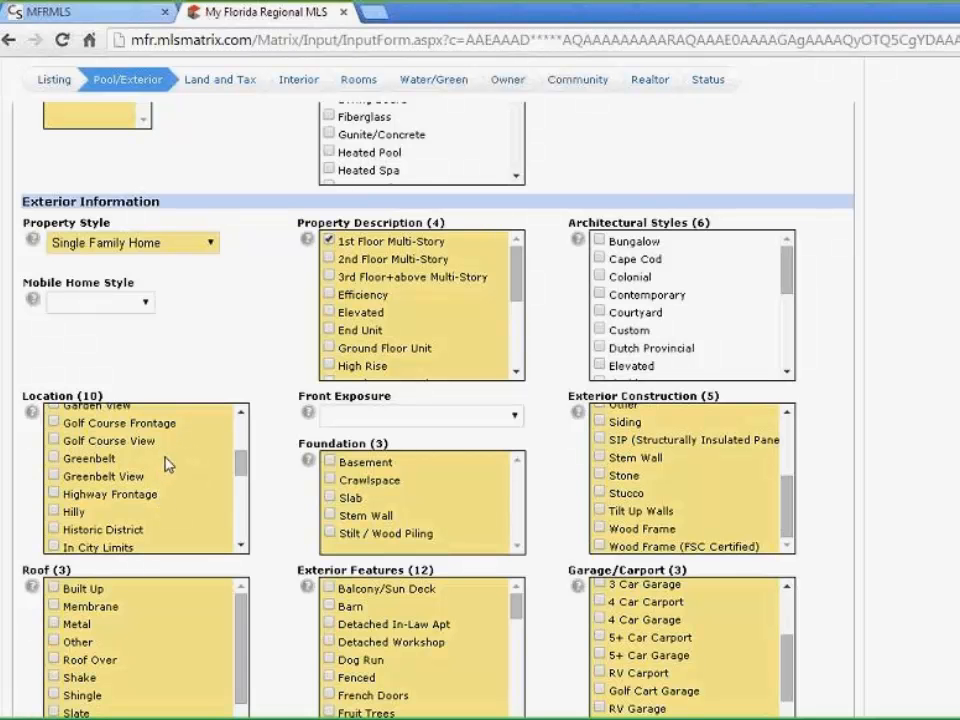
scroll(205, 513, "down", 4)
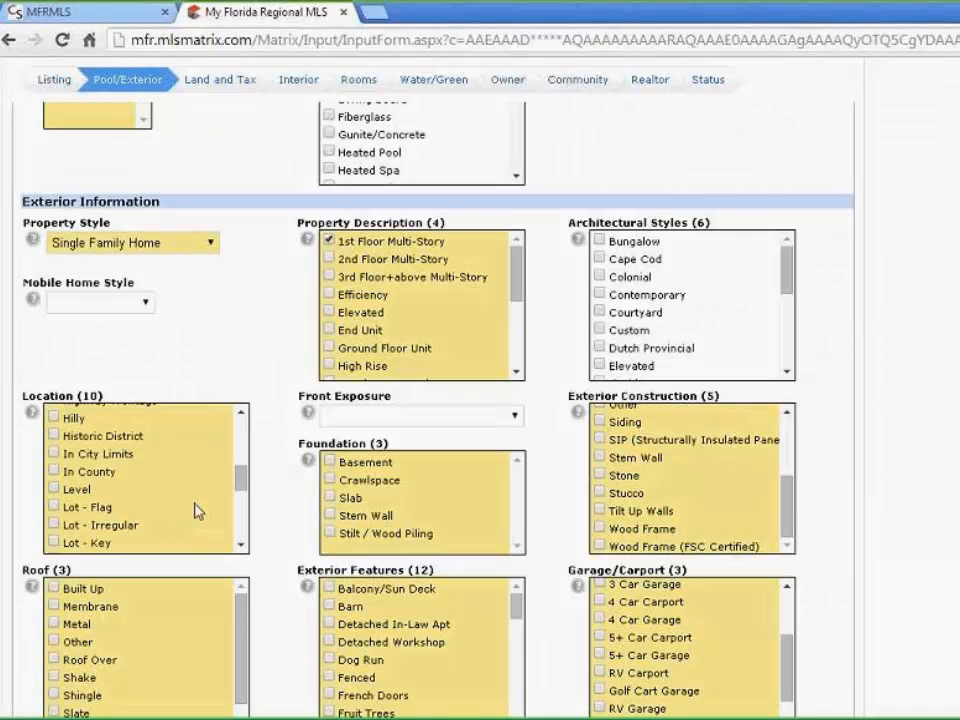
scroll(197, 511, "down", 2)
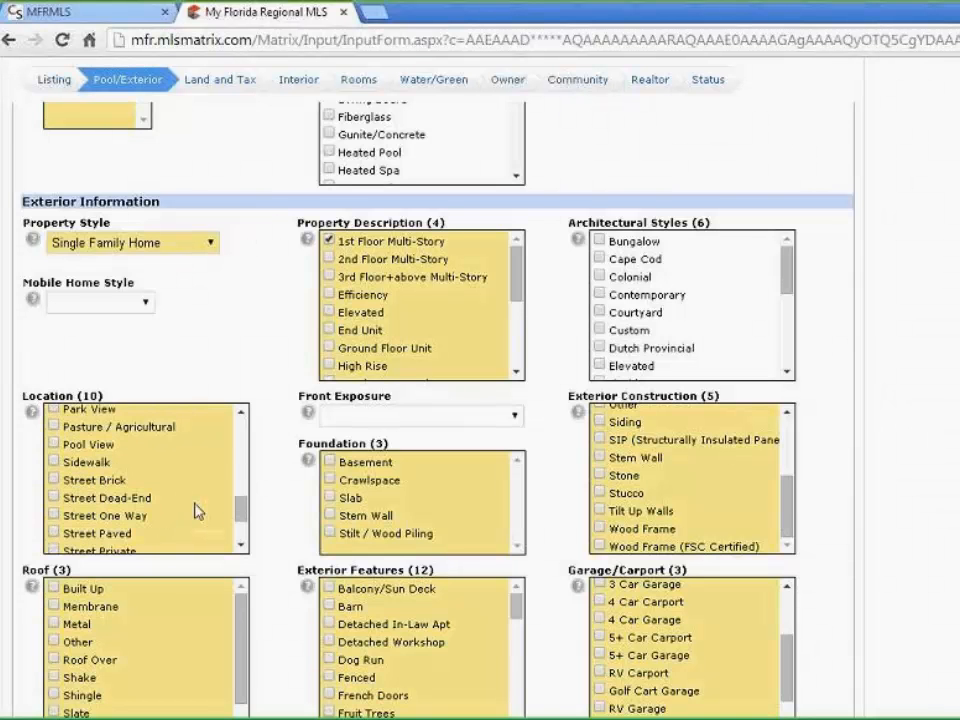
scroll(195, 511, "up", 10)
scroll(300, 490, "down", 2)
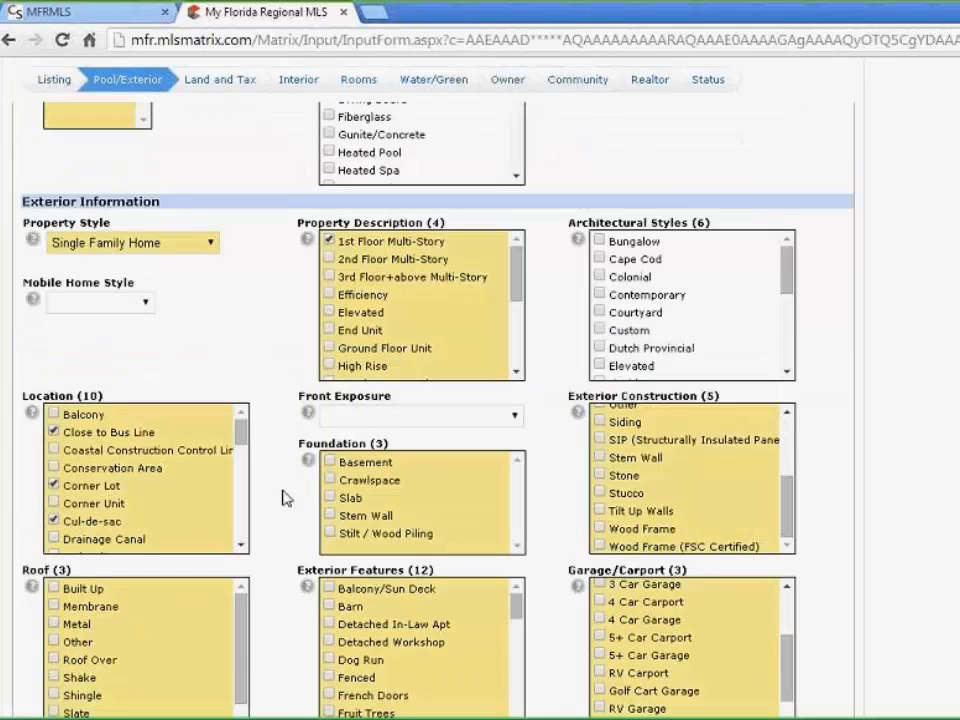
scroll(282, 497, "down", 1)
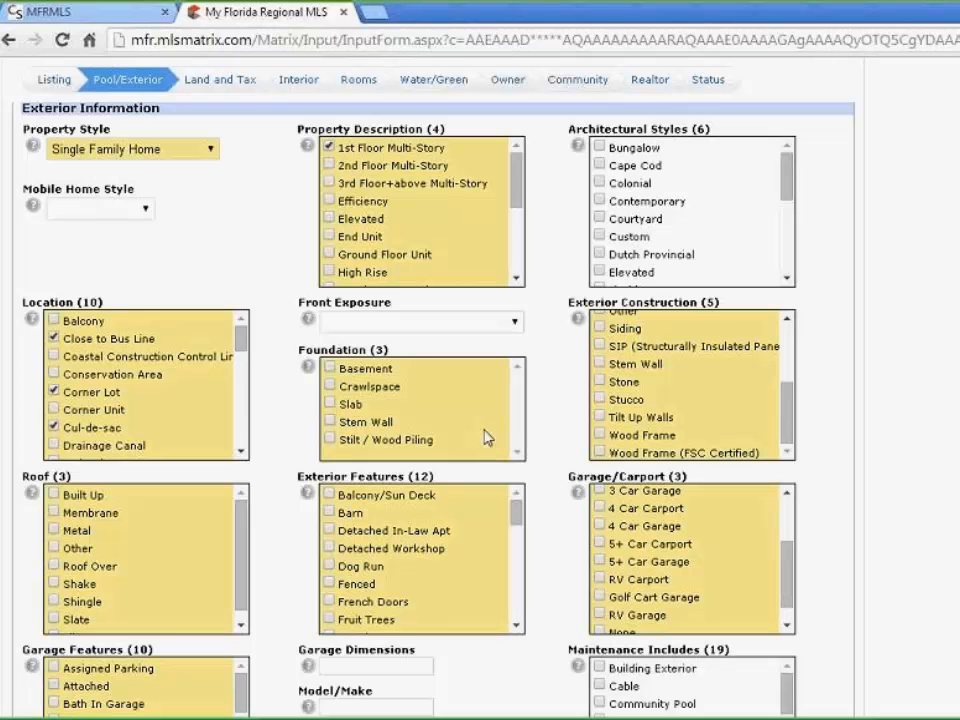
Tick Slab as the foundation and leave Front Exposure with no choice
left_click(331, 404)
left_click(515, 325)
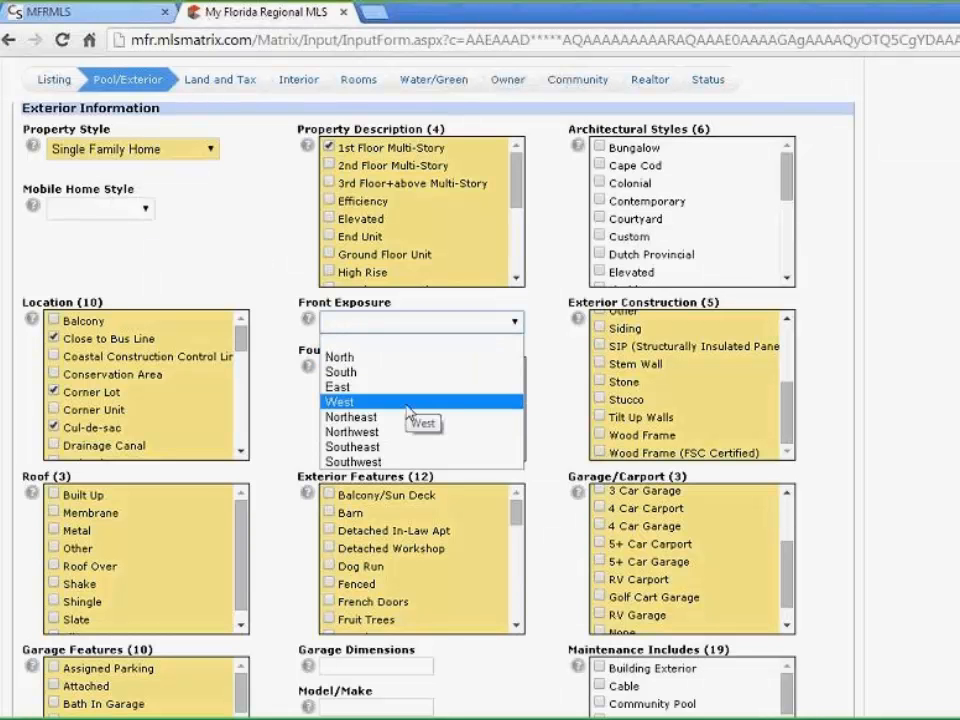
left_click(517, 324)
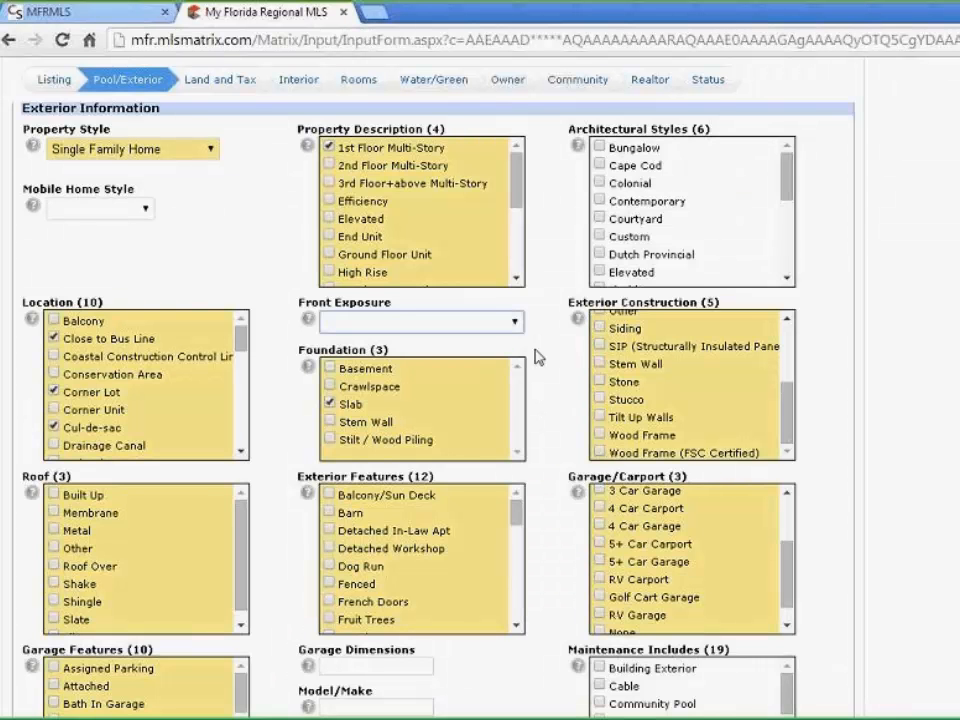
Add Block and Brick exterior construction and tick Shingle as the roof type
scroll(724, 374, "up", 5)
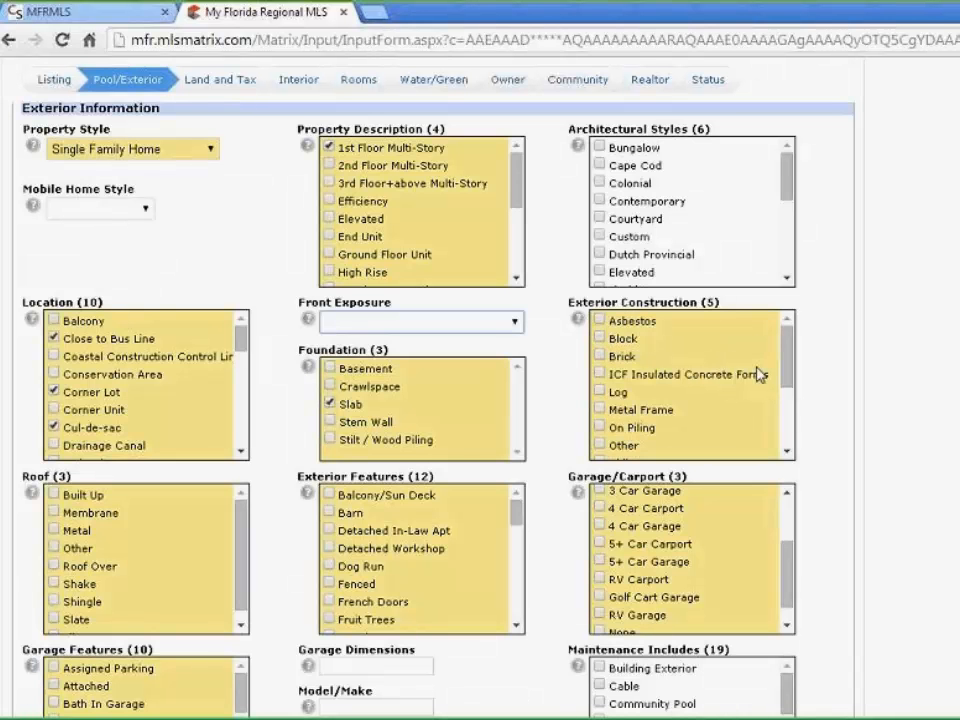
left_click(600, 339)
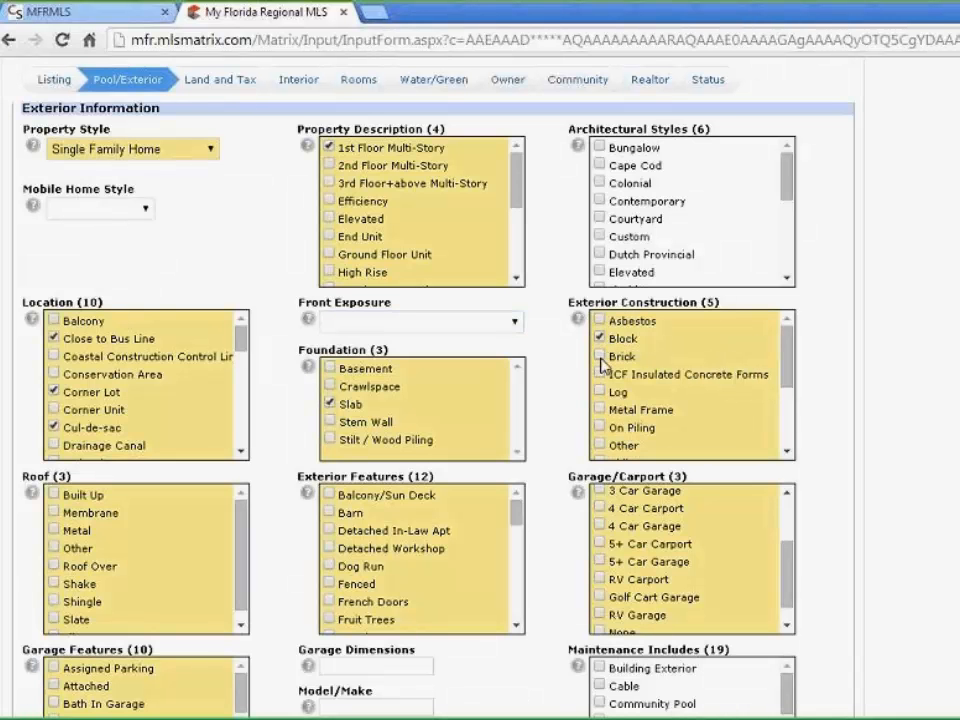
left_click(599, 357)
scroll(565, 477, "down", 3)
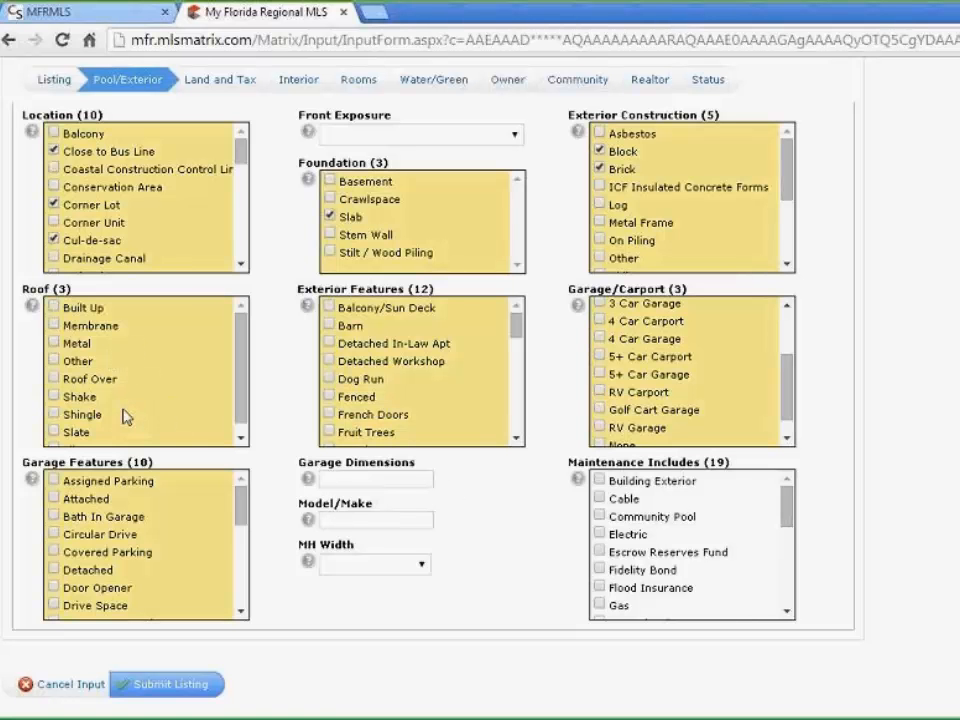
left_click(54, 416)
scroll(310, 383, "down", 1)
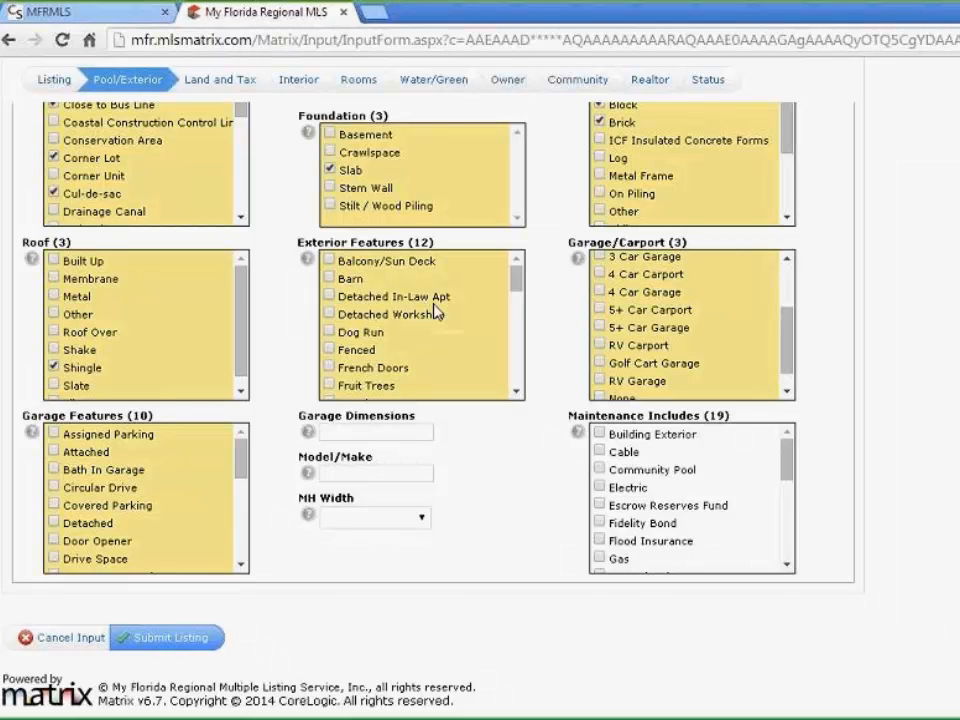
Tick Fenced and French Doors exterior features and a 2 Car Garage
left_click(358, 350)
left_click(334, 370)
scroll(660, 380, "up", 3)
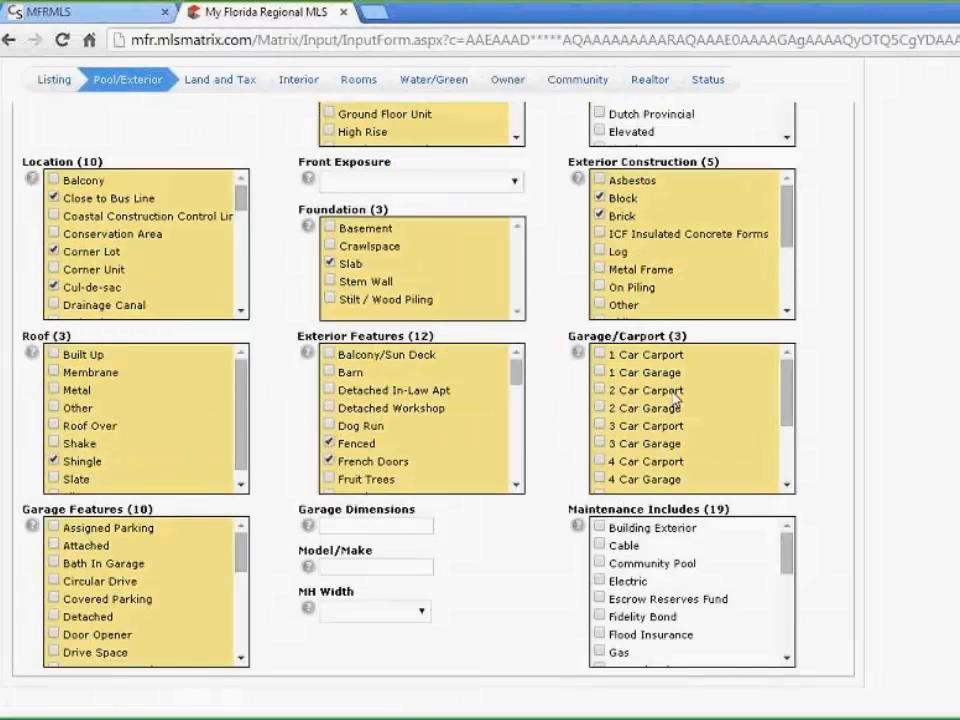
left_click(600, 408)
Add Bath In Garage, Detached and Door Opener as garage features
scroll(550, 415, "down", 1)
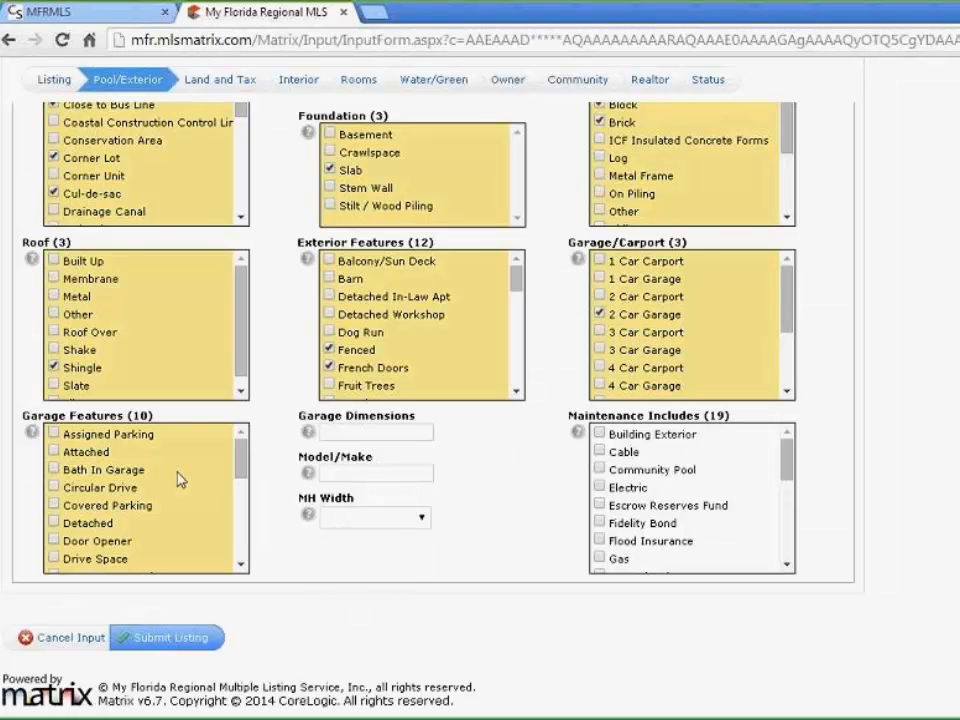
left_click(54, 471)
left_click(55, 524)
left_click(55, 541)
scroll(560, 454, "up", 6)
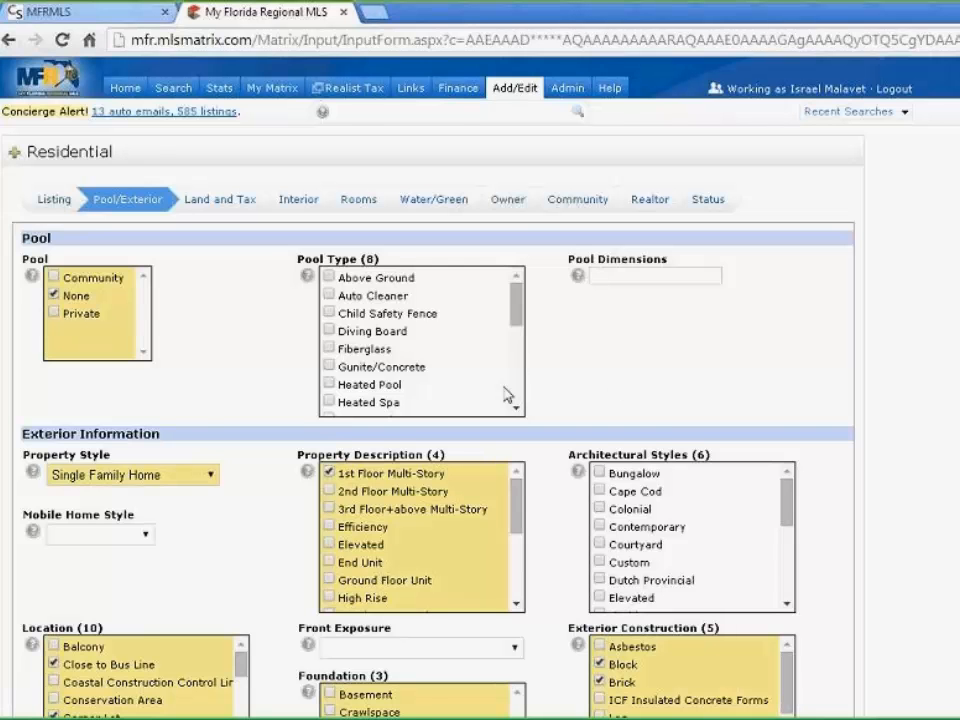
Switch to the Land and Tax tab and review its prefilled Section 18, Township 22 parcel details
left_click(217, 205)
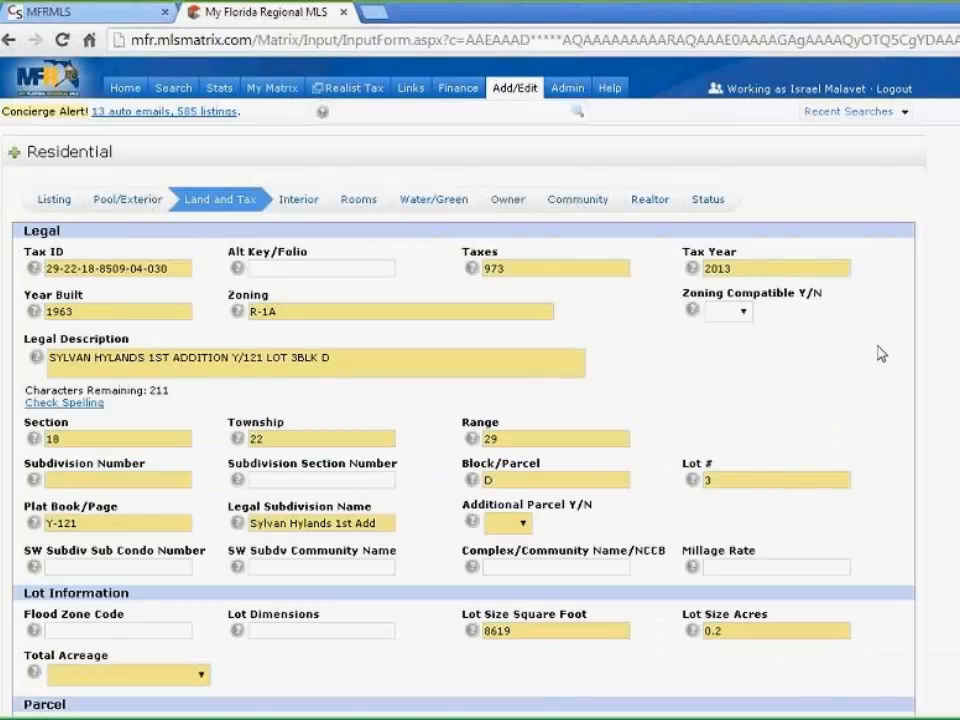
scroll(880, 353, "down", 1)
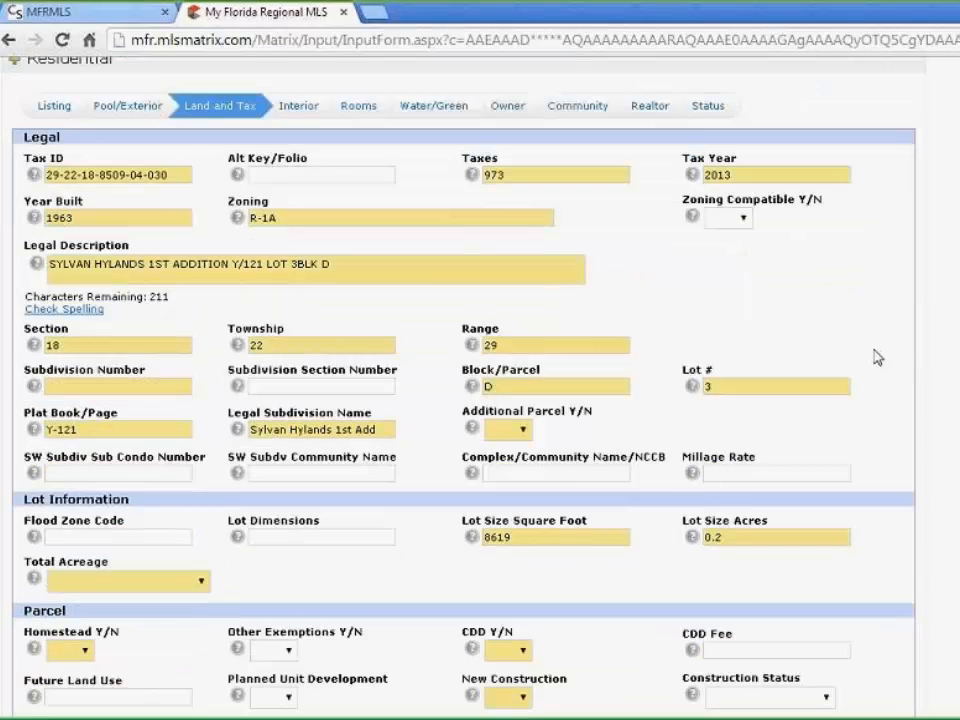
scroll(877, 357, "down", 3)
scroll(874, 360, "up", 1)
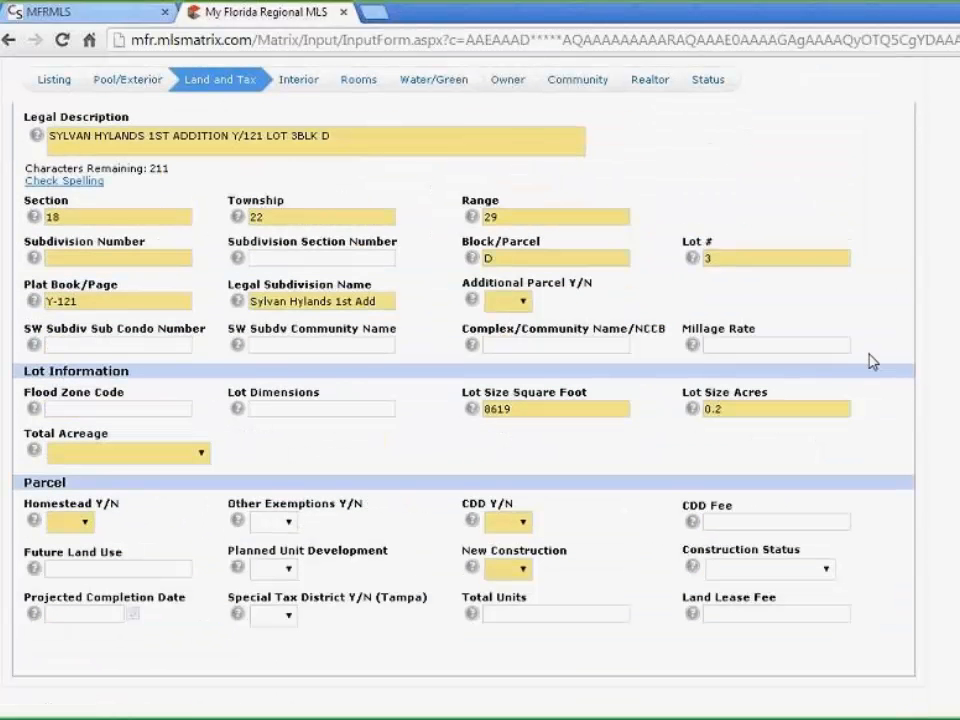
scroll(870, 360, "up", 3)
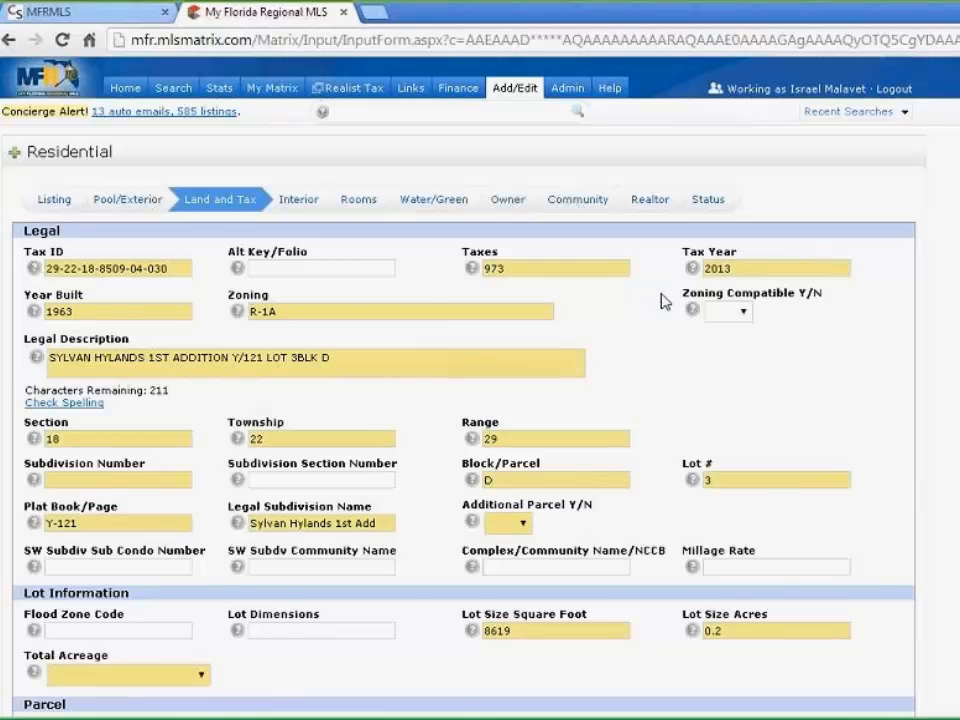
scroll(825, 368, "down", 3)
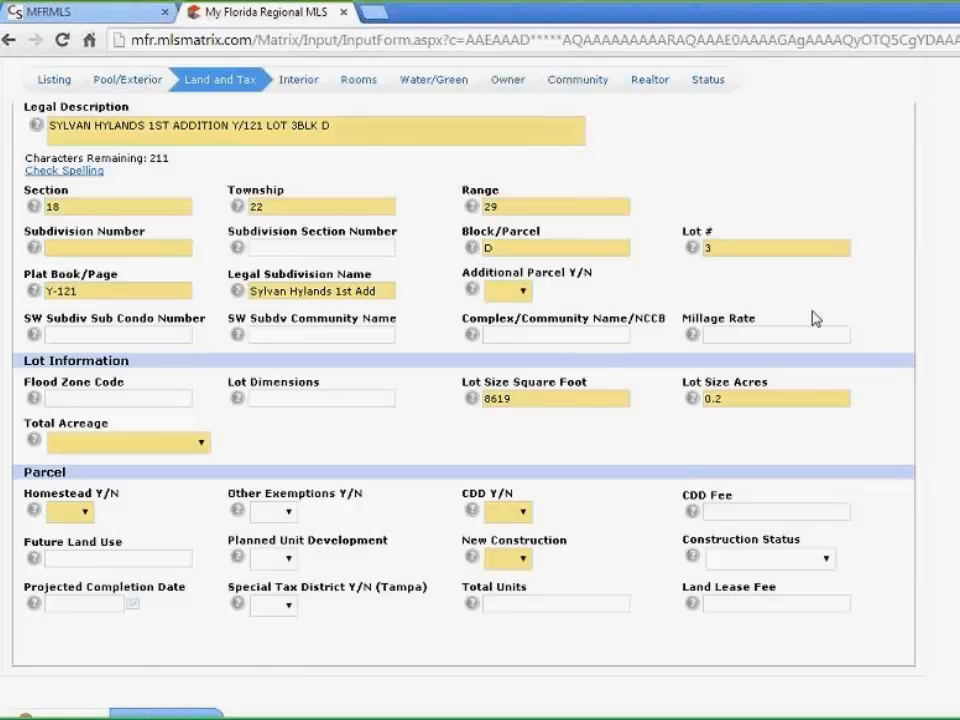
Answer No for Additional Parcel, Homestead and CDD, and set Total Acreage to Zero Lot Line
left_click(526, 292)
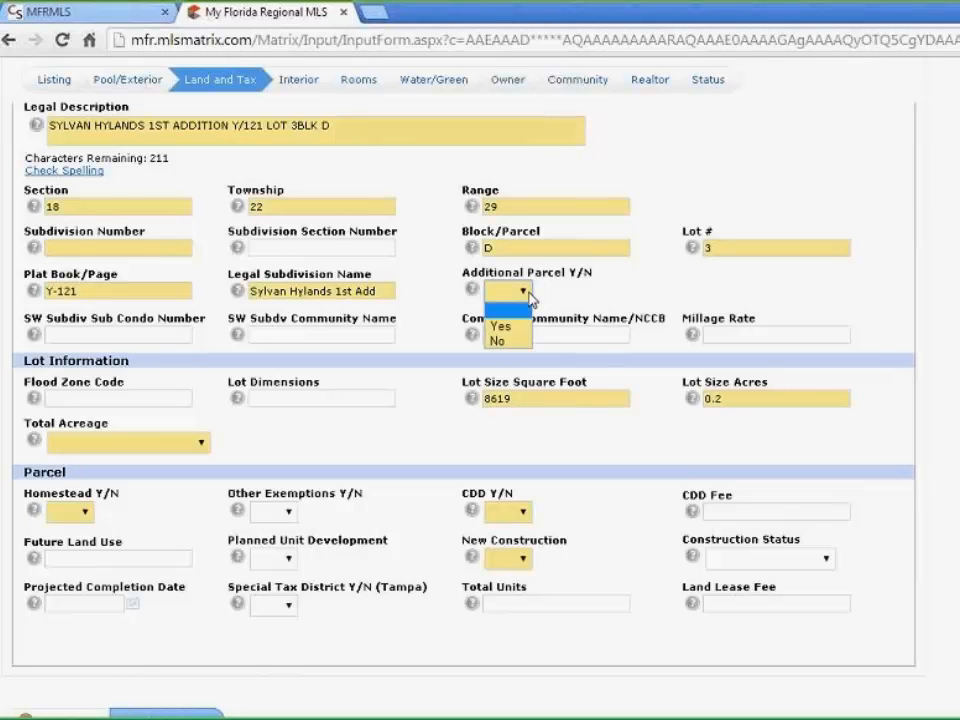
left_click(515, 342)
left_click(201, 442)
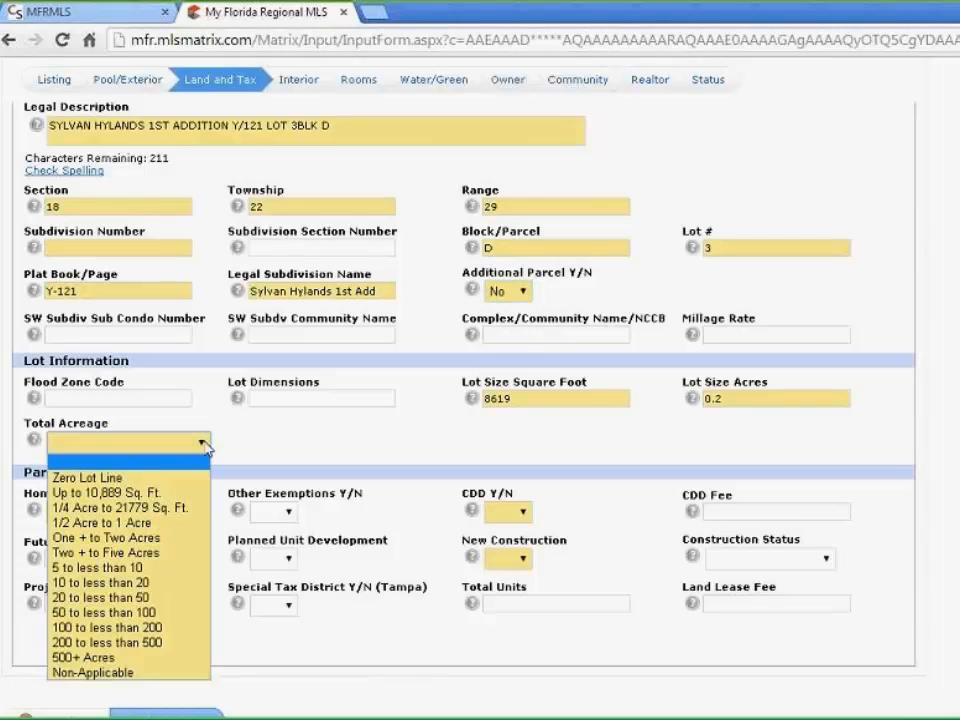
left_click(130, 478)
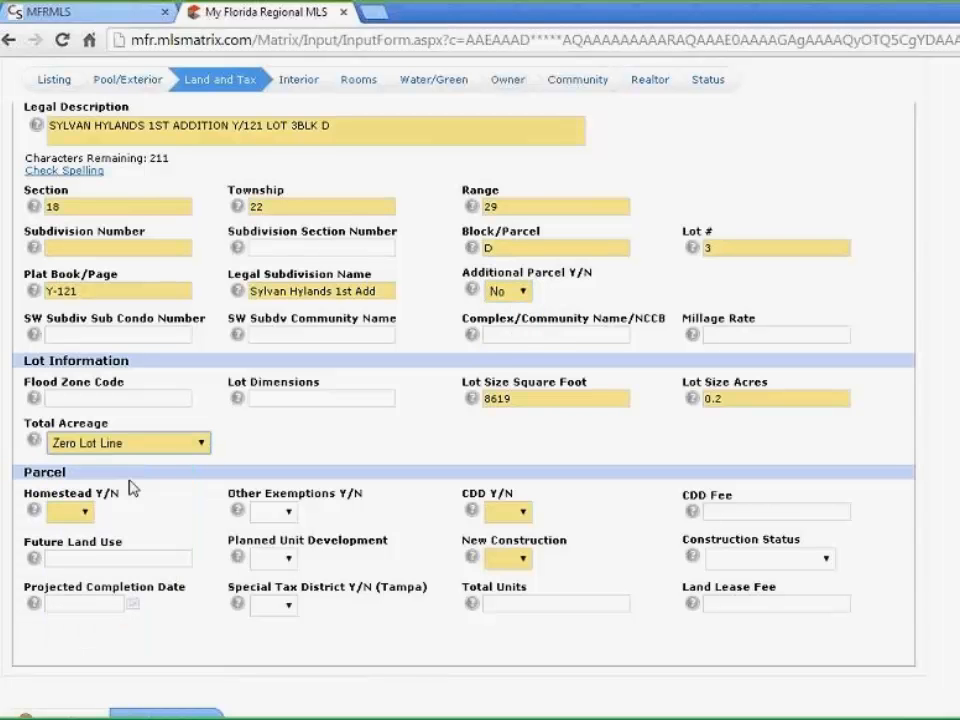
left_click(85, 512)
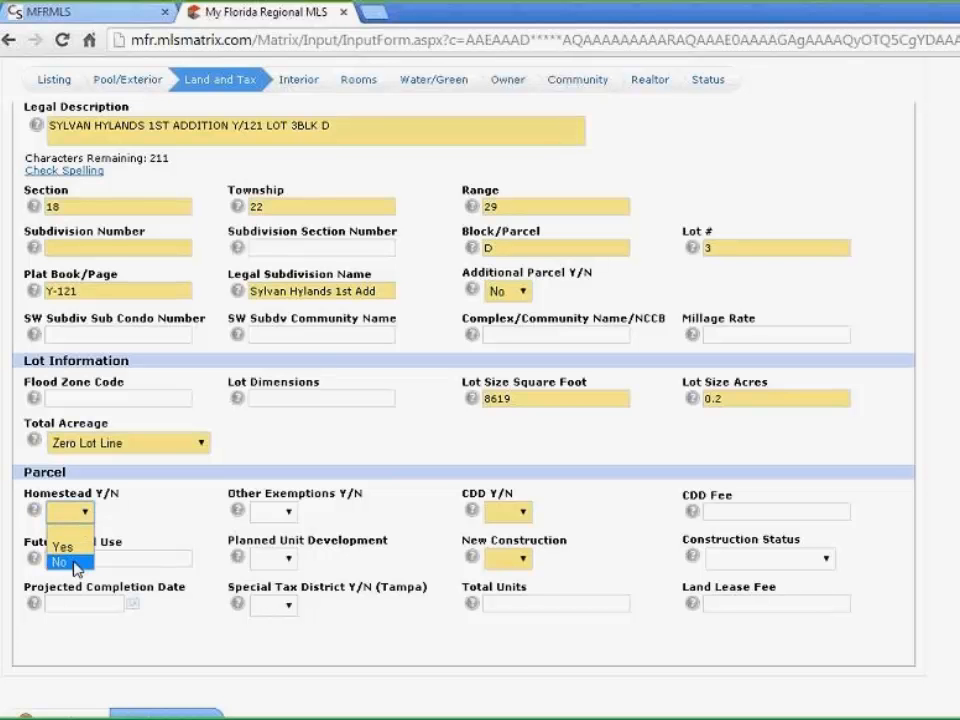
left_click(60, 562)
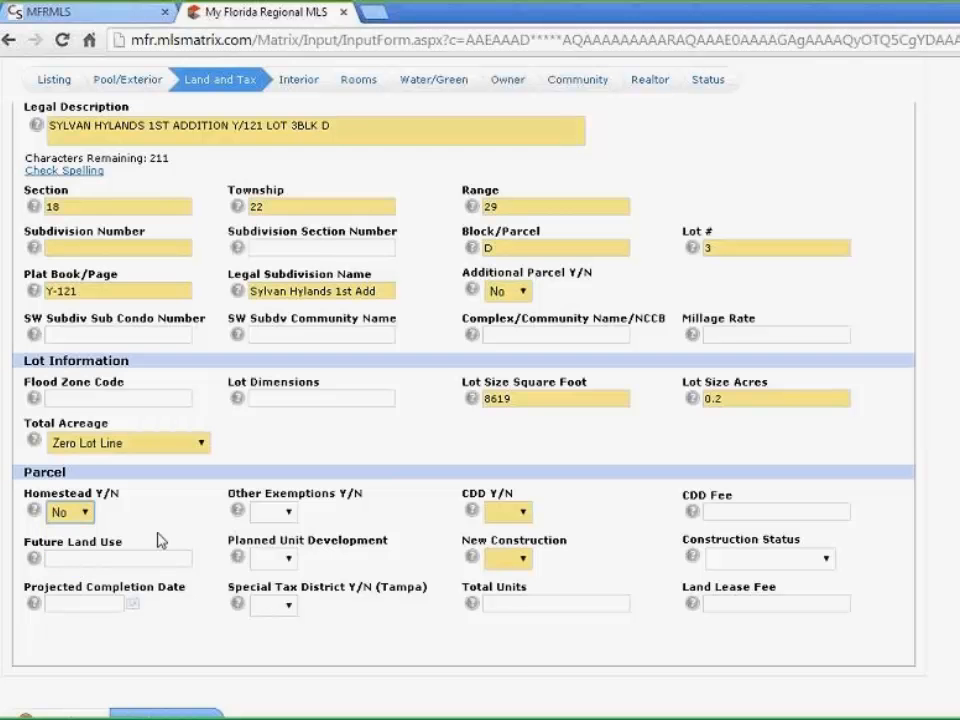
left_click(523, 513)
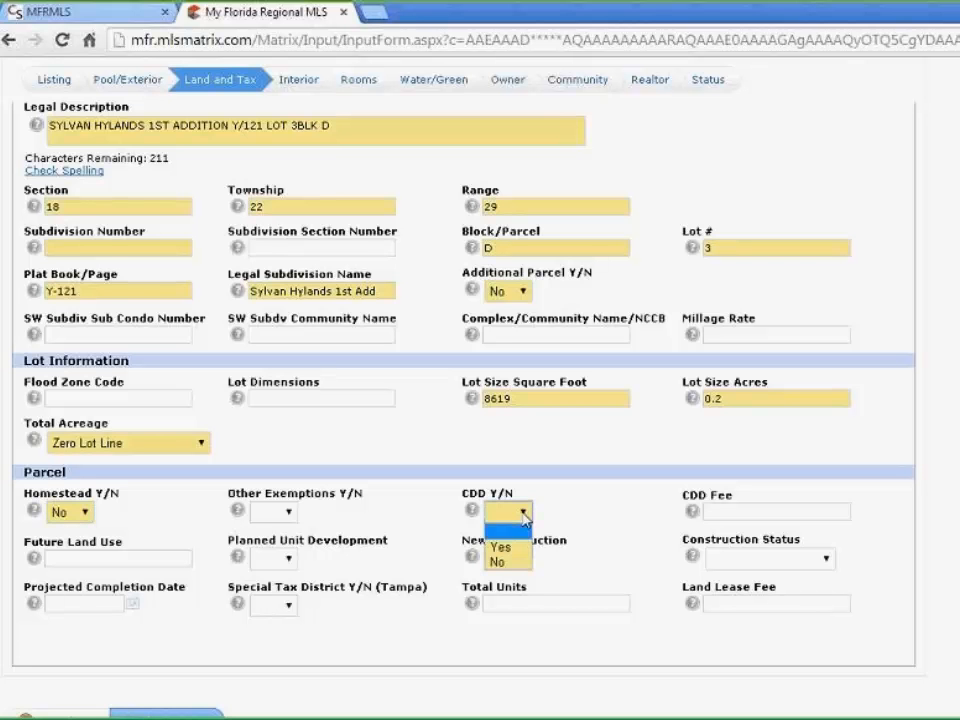
left_click(512, 559)
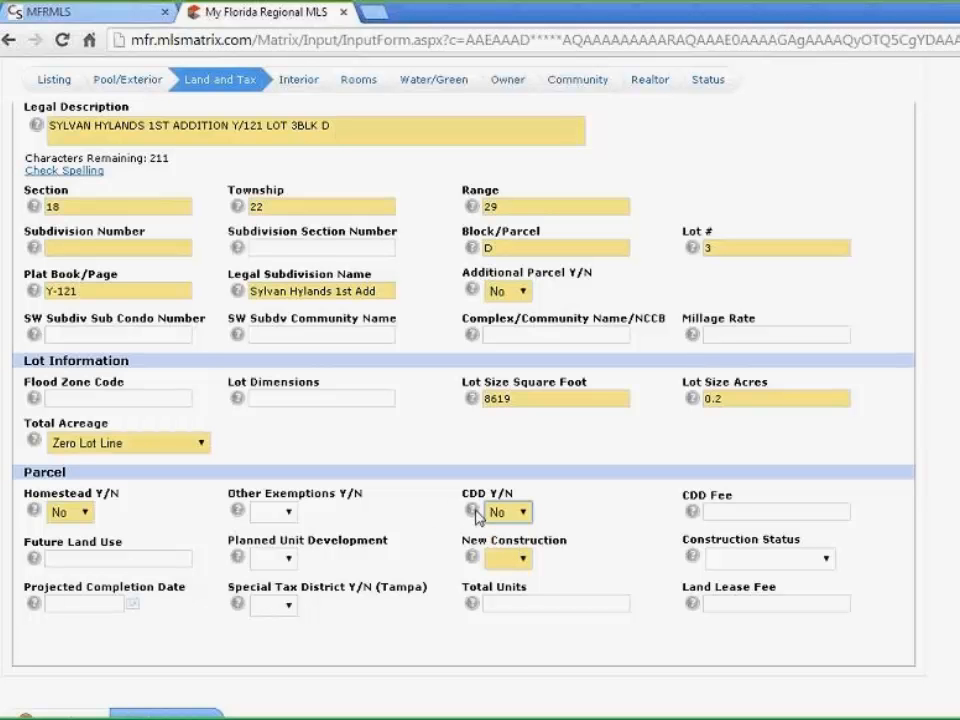
mouse_move(477, 515)
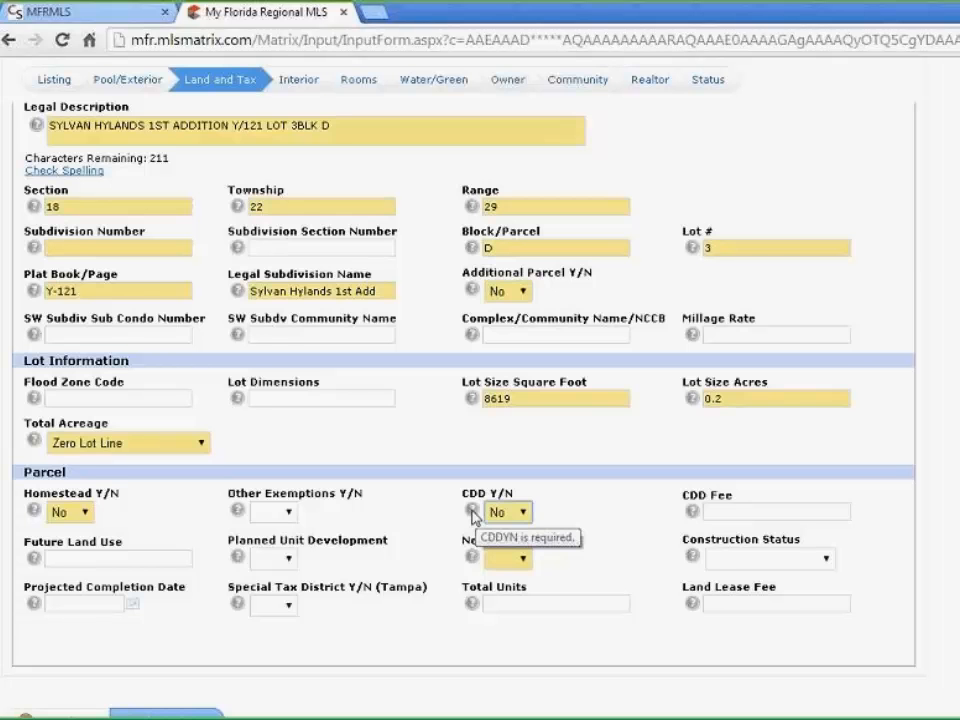
left_click(474, 512)
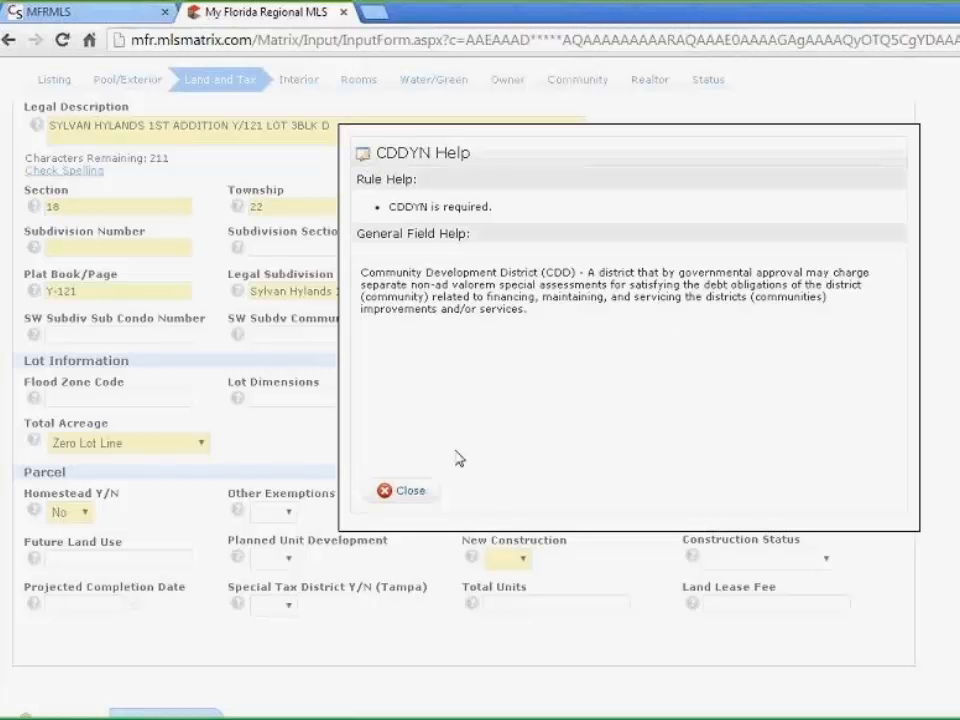
left_click(407, 491)
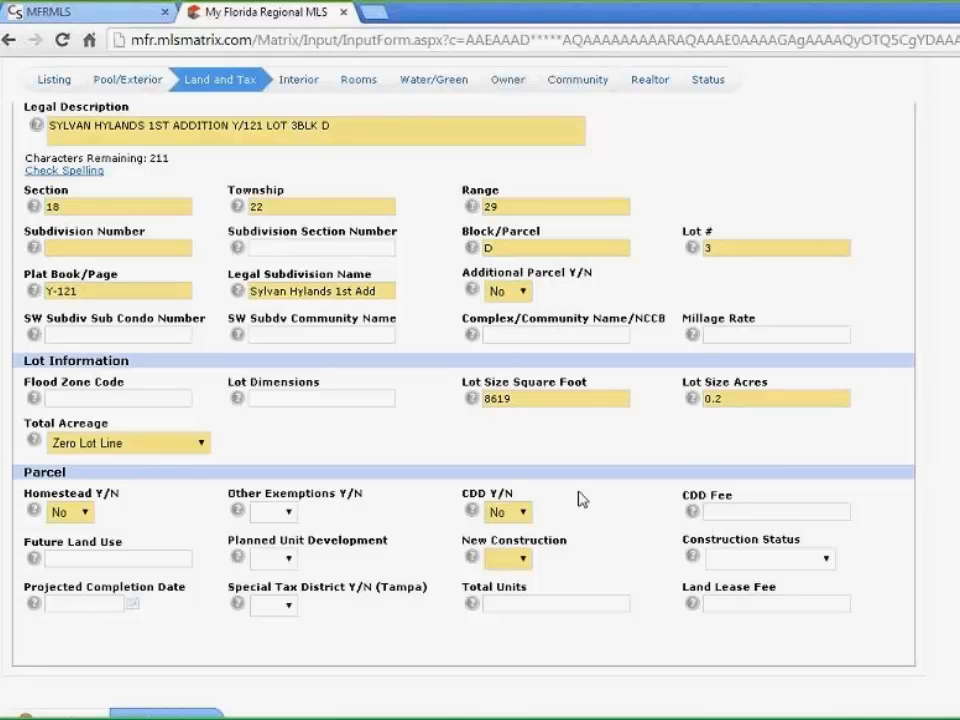
scroll(580, 498, "up", 3)
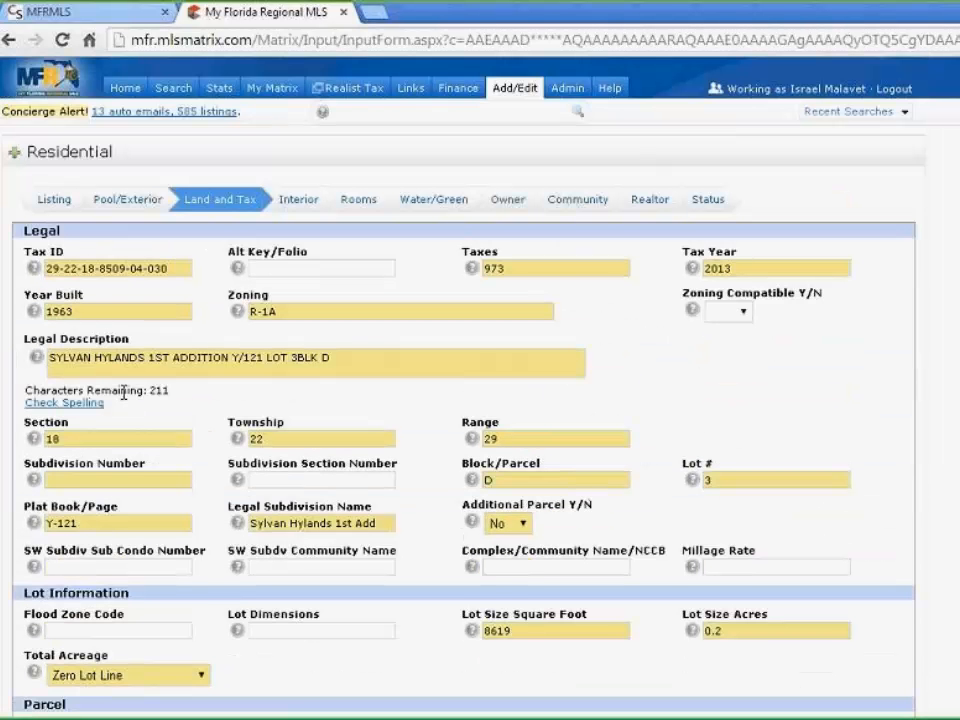
On the Interior tab, enter 0 half baths and change the beds count from 3 to 4
left_click(298, 202)
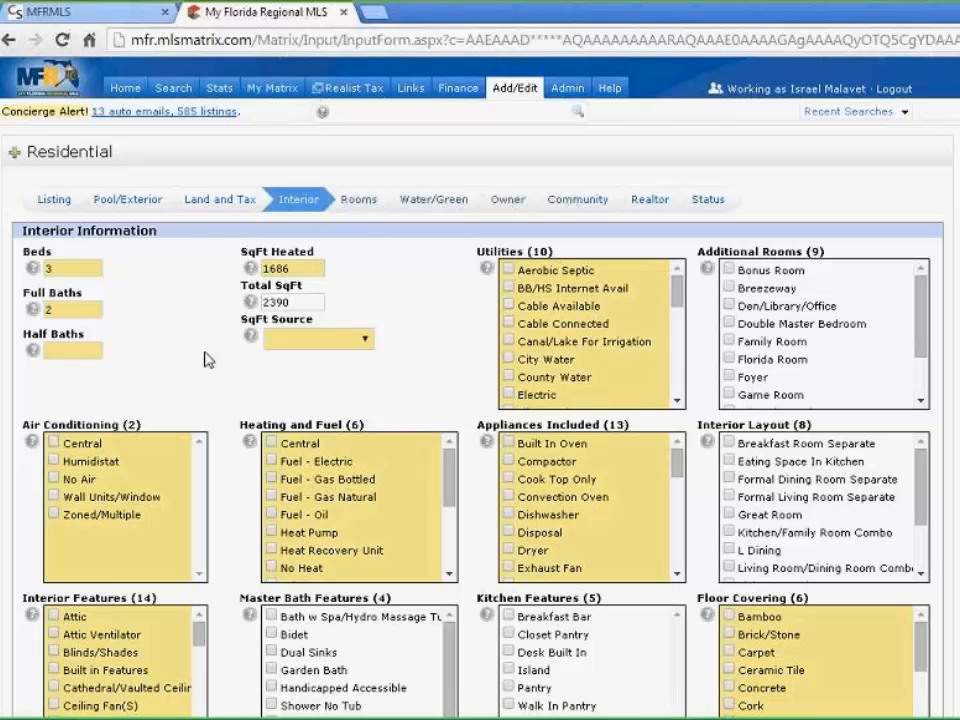
left_click(90, 349)
type("0")
key("shift+Tab")
key("shift+Tab")
key("BackSpace")
type("4")
left_click(307, 269)
Set the SqFt Source to Public Records
left_click(366, 343)
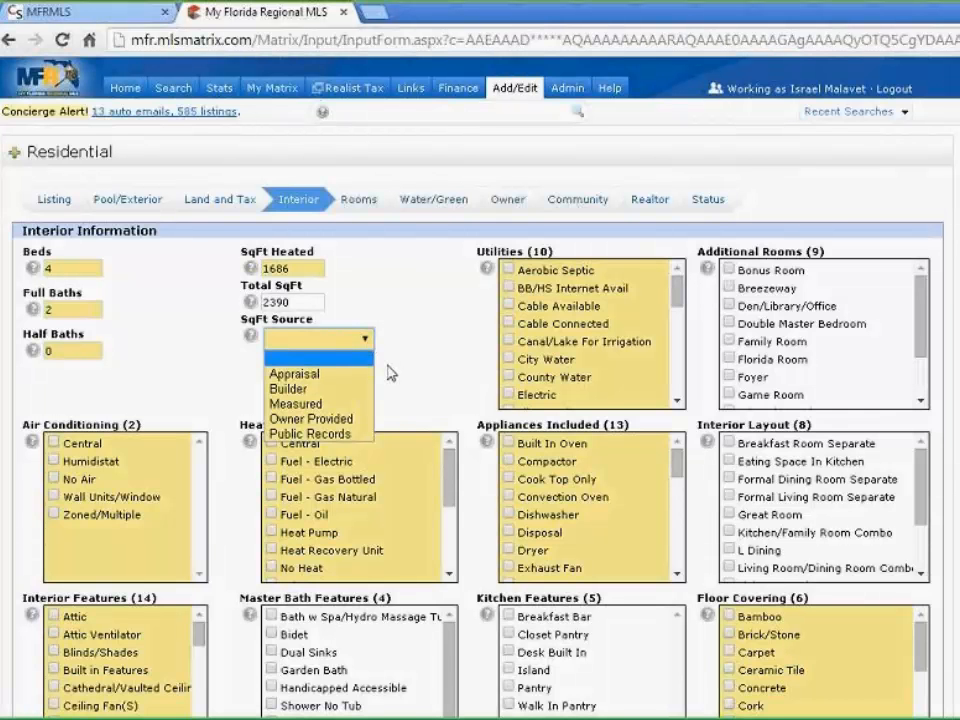
left_click(343, 437)
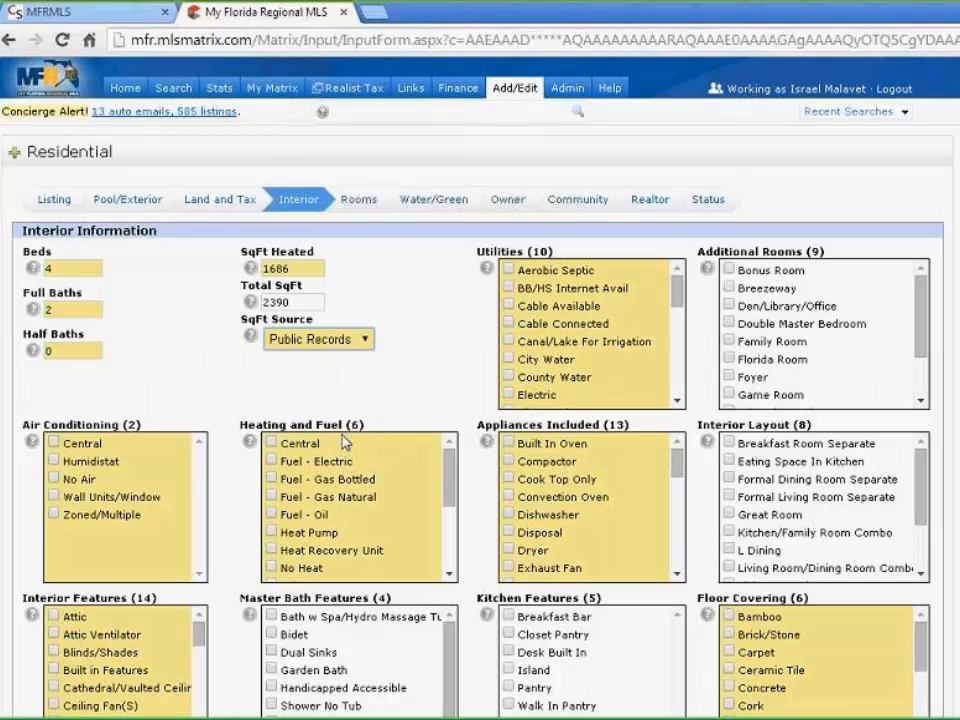
left_click(369, 342)
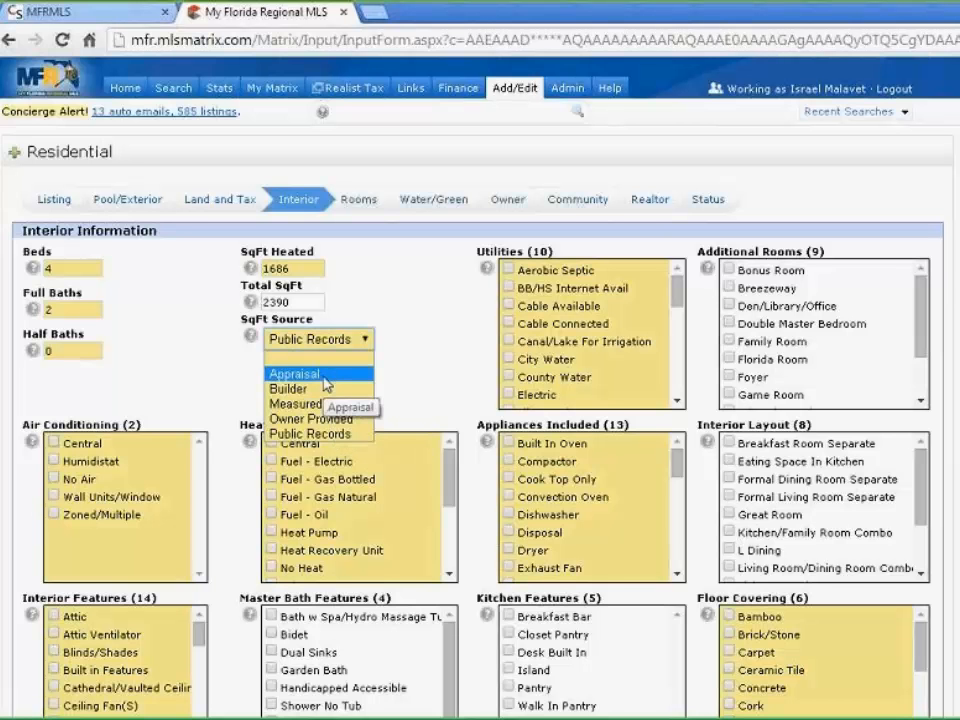
left_click(418, 336)
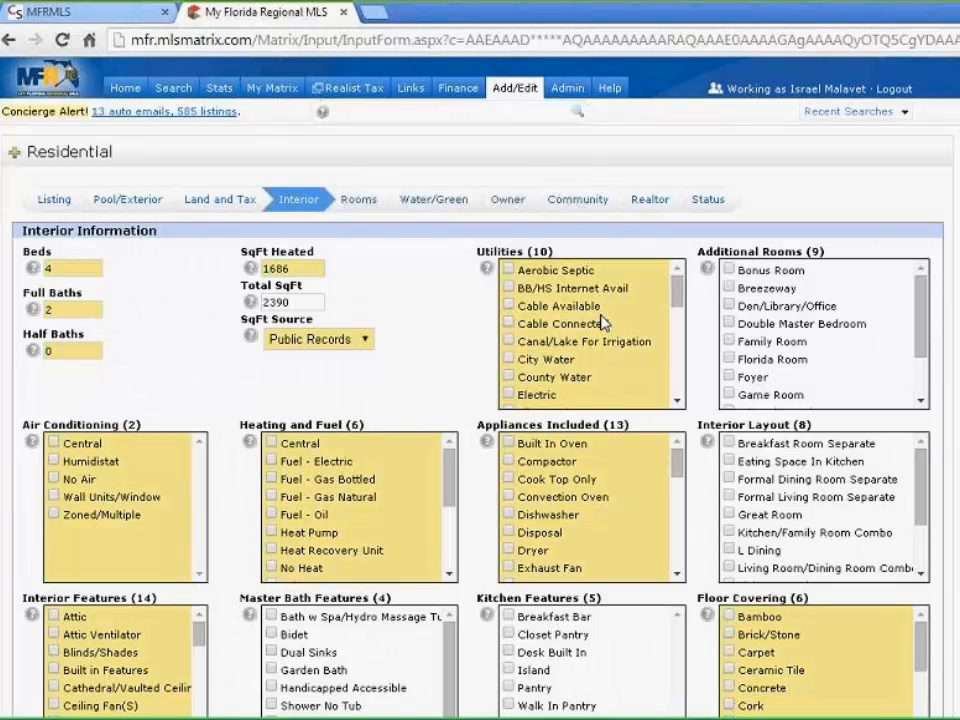
Tick BB/HS Internet Avail, Cable Available, Cable Connected, City Water and Electric under Utilities
left_click(510, 288)
left_click(510, 307)
left_click(510, 325)
left_click(510, 360)
left_click(510, 395)
scroll(573, 360, "down", 2)
scroll(573, 357, "down", 2)
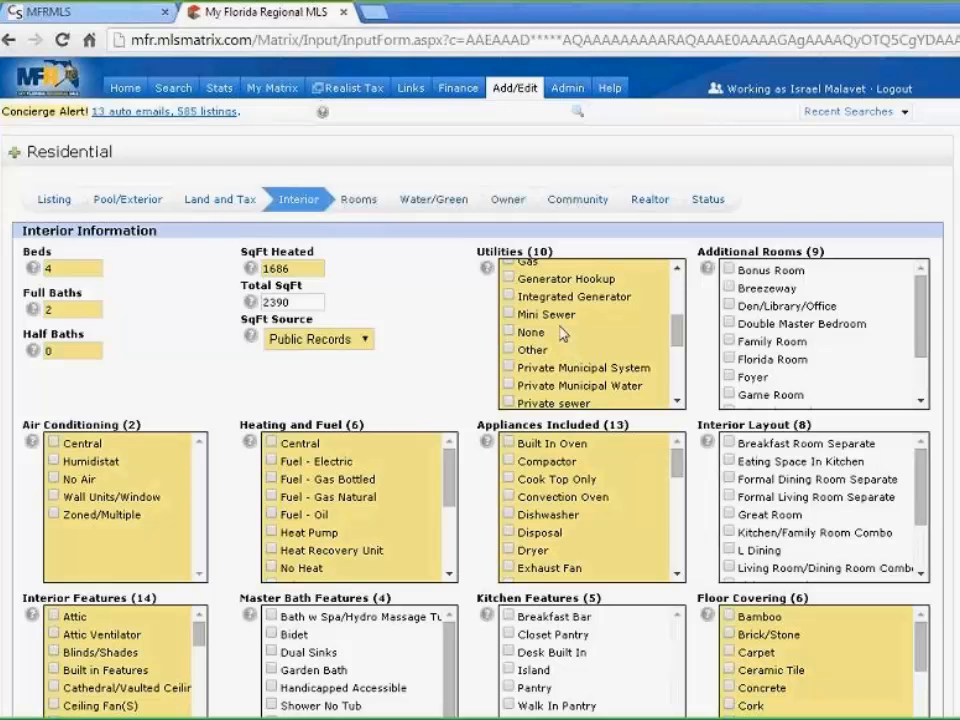
scroll(560, 340, "up", 2)
scroll(578, 360, "down", 2)
scroll(627, 344, "up", 3)
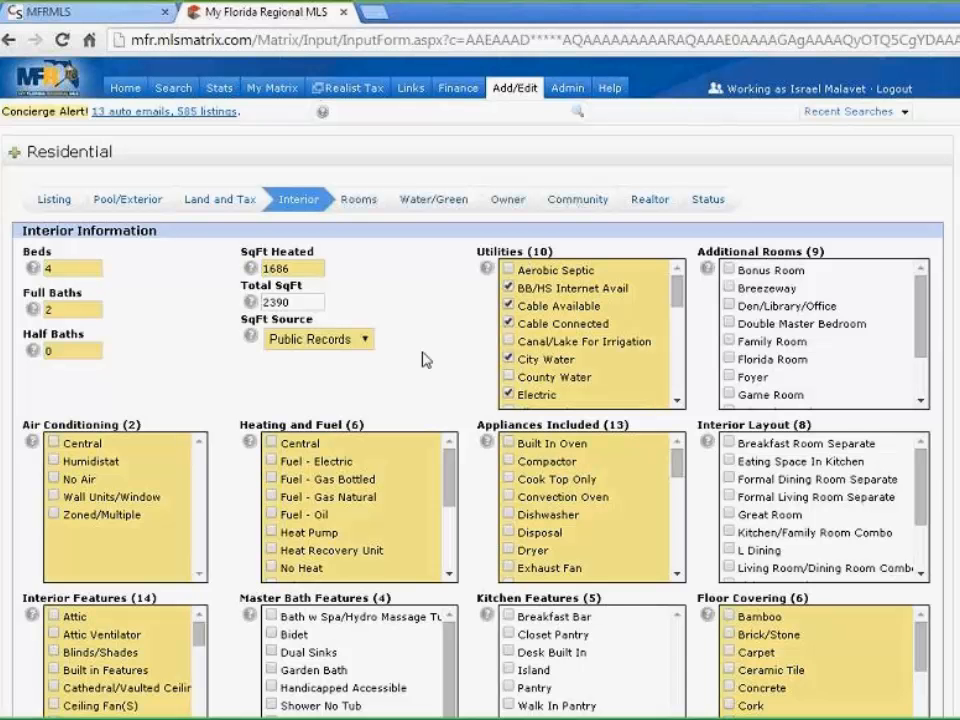
scroll(228, 380, "down", 3)
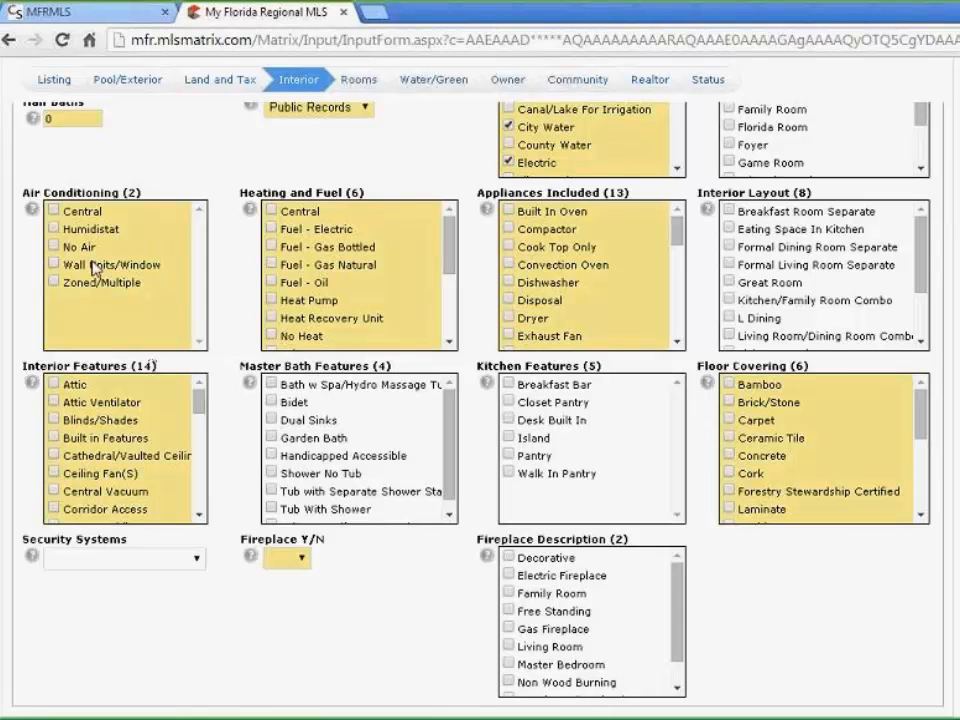
Set both air conditioning and heating to Central
left_click(52, 211)
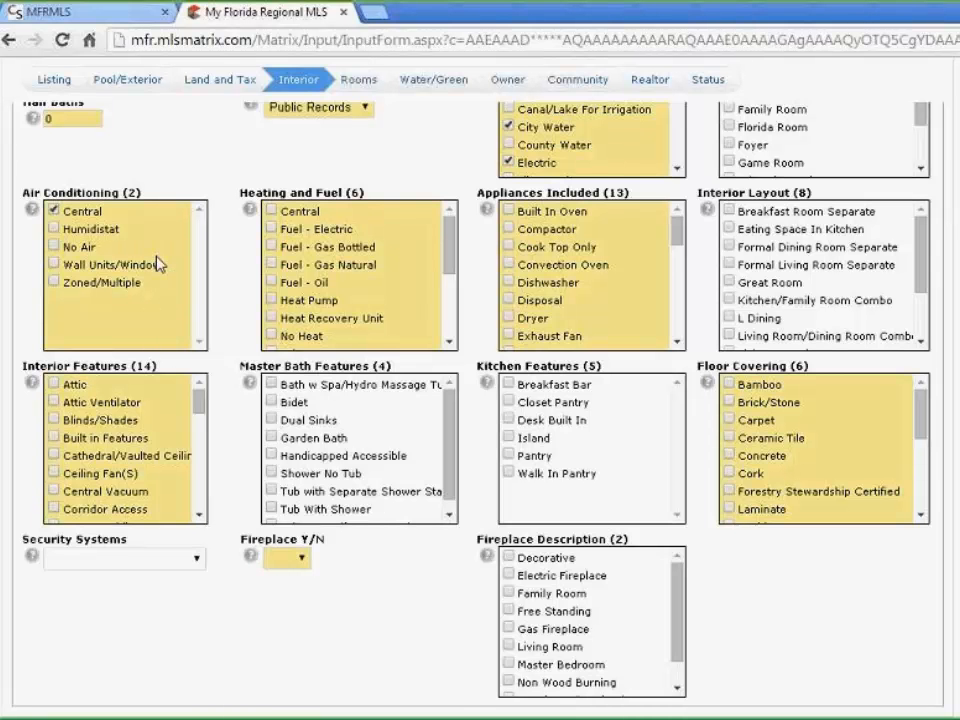
left_click(271, 211)
scroll(395, 268, "down", 3)
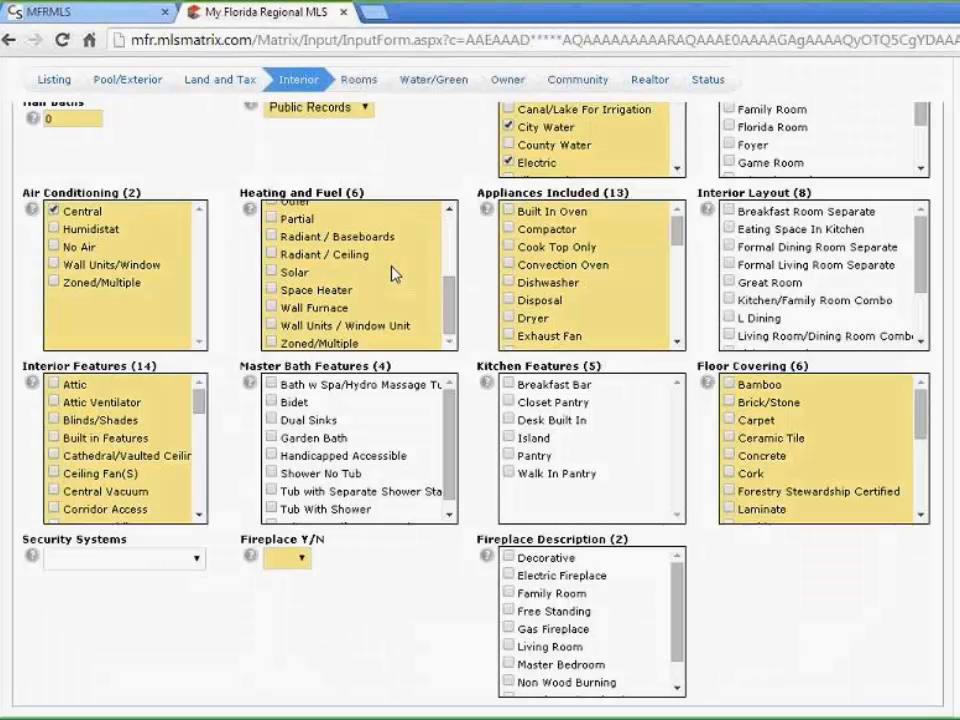
scroll(394, 268, "up", 3)
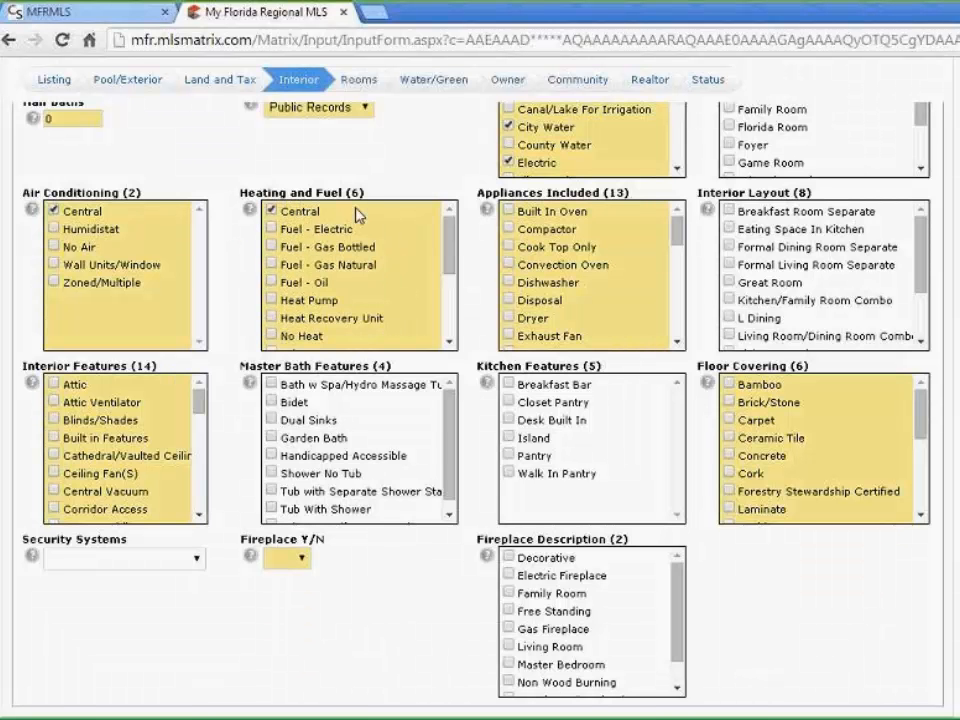
scroll(444, 193, "up", 3)
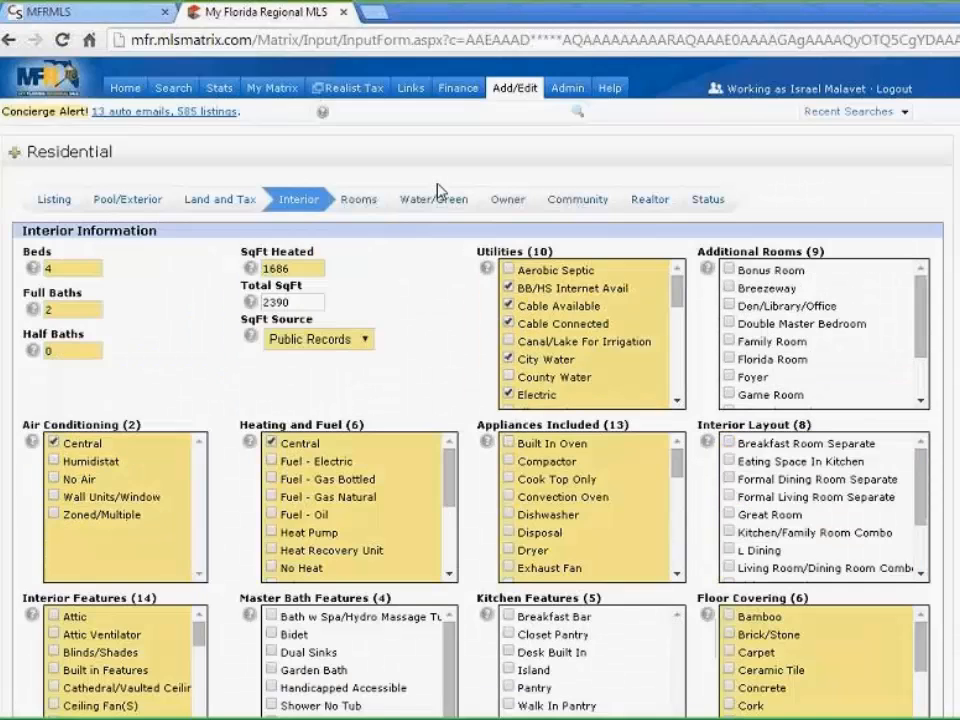
scroll(632, 287, "down", 3)
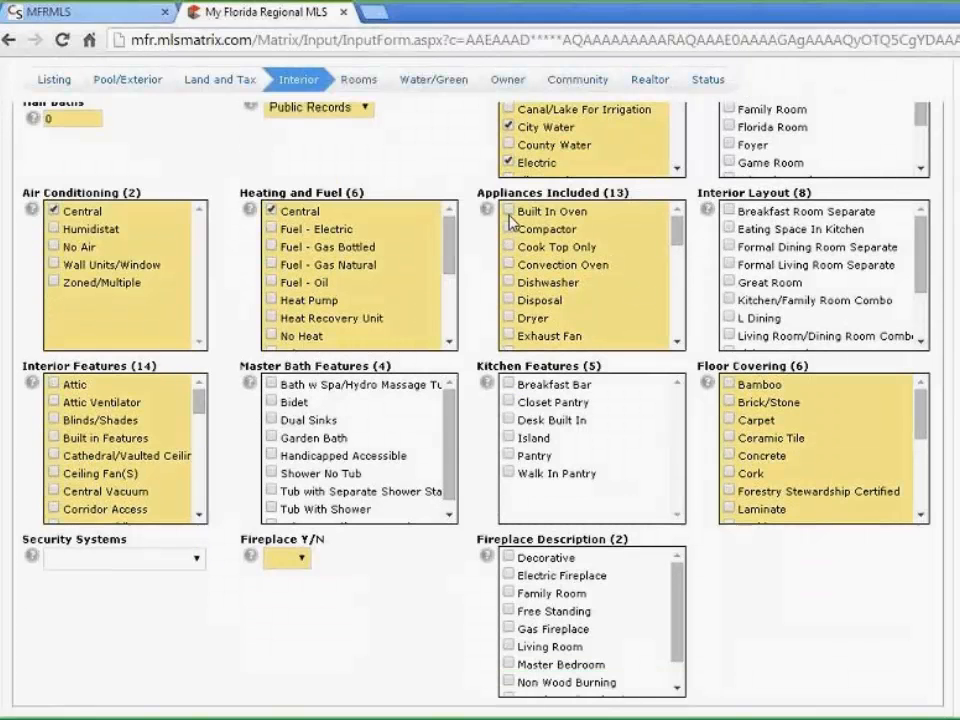
Include built-in oven, compactor, dishwasher, disposal, microwave and refrigerator, plus Attic and Built in Features
left_click(516, 211)
left_click(512, 230)
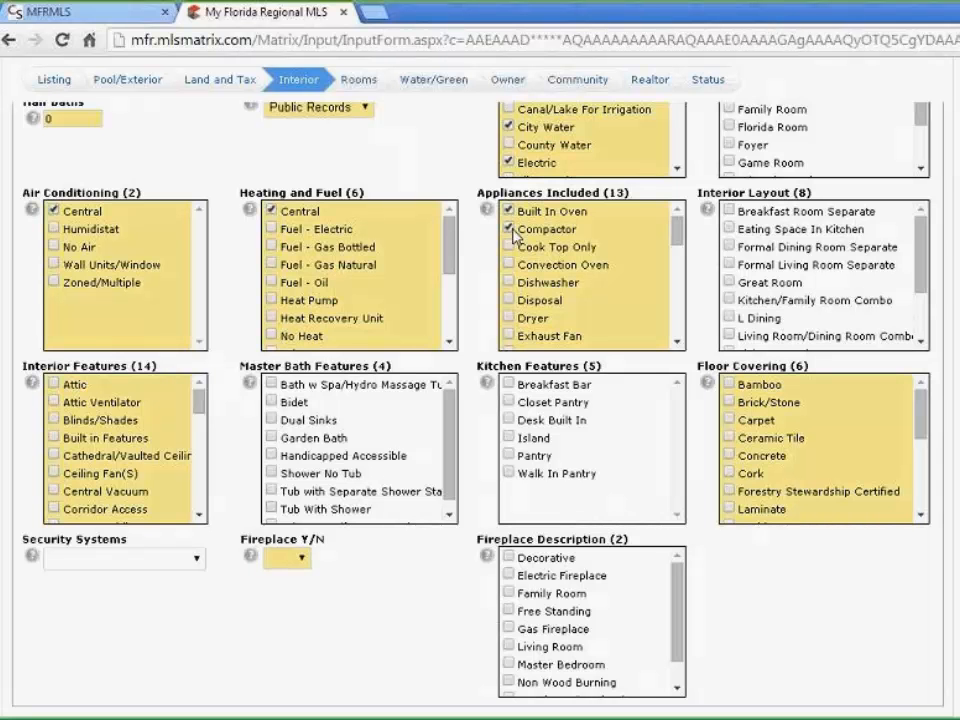
left_click(511, 283)
left_click(510, 300)
scroll(615, 265, "down", 3)
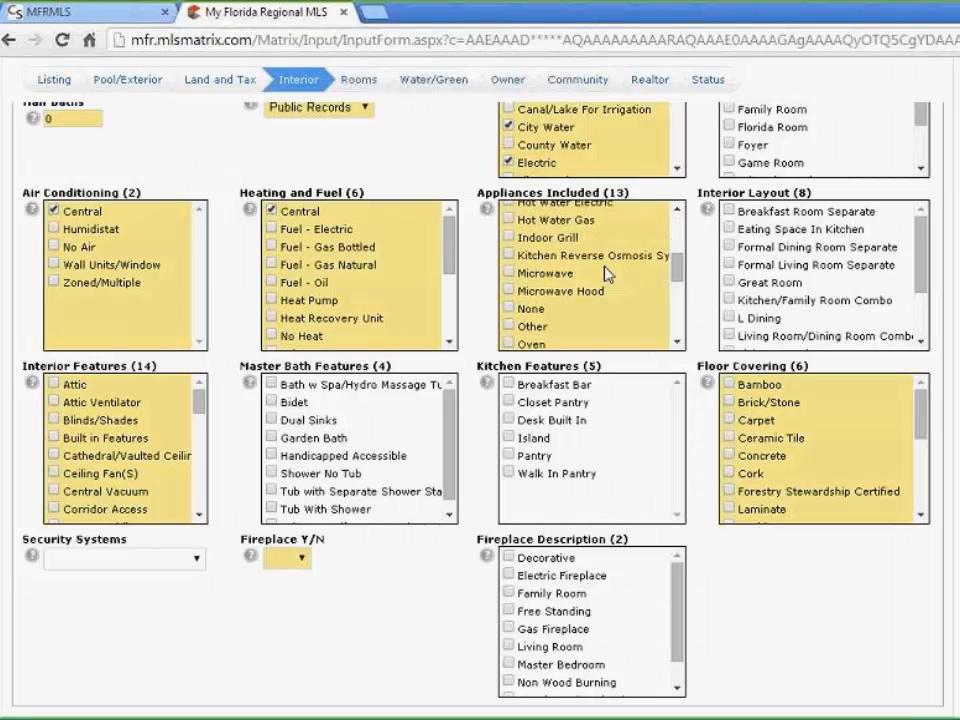
left_click(509, 272)
scroll(606, 285, "down", 2)
scroll(613, 274, "down", 2)
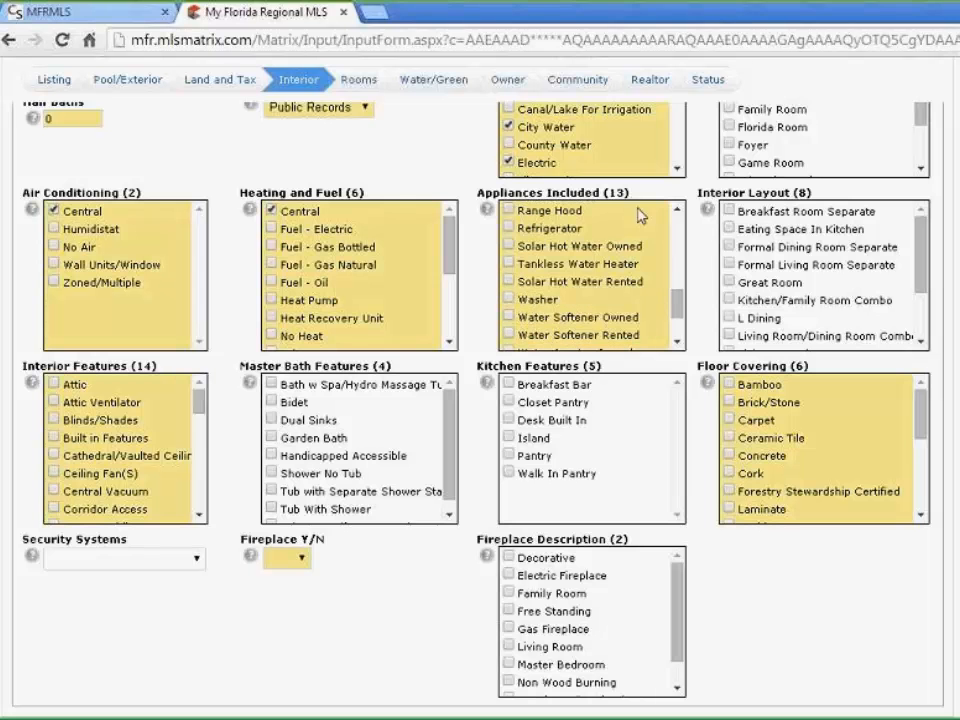
scroll(591, 306, "up", 2)
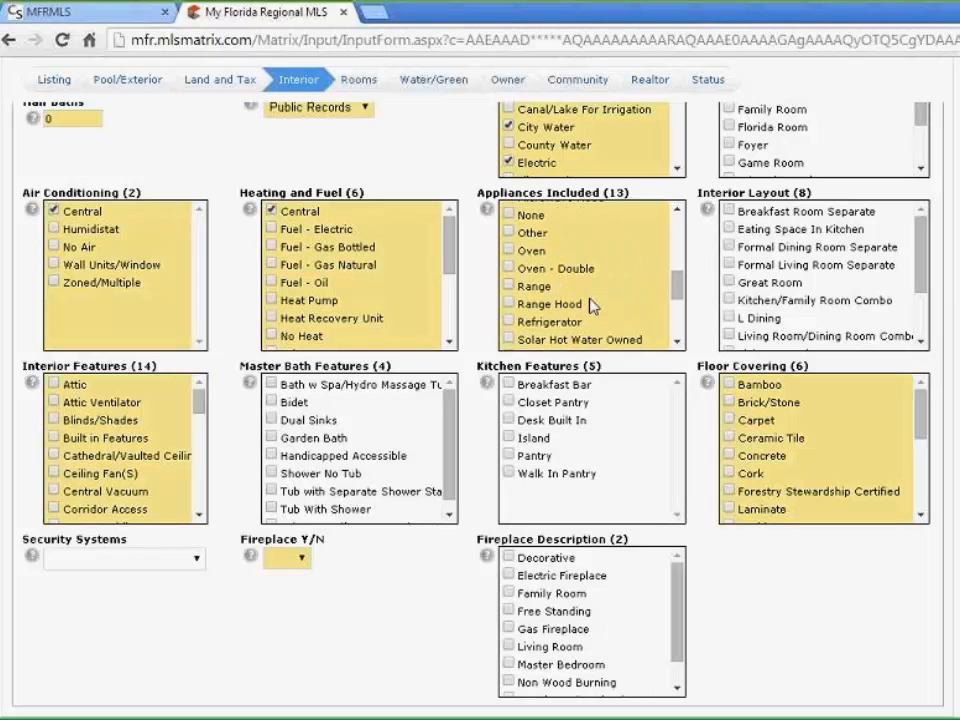
left_click(550, 322)
left_click(54, 385)
left_click(55, 441)
Tick Central Vacuum under Interior Features and Carpet under Floor Covering
left_click(54, 491)
left_click(731, 422)
scroll(763, 438, "down", 3)
scroll(300, 555, "down", 2)
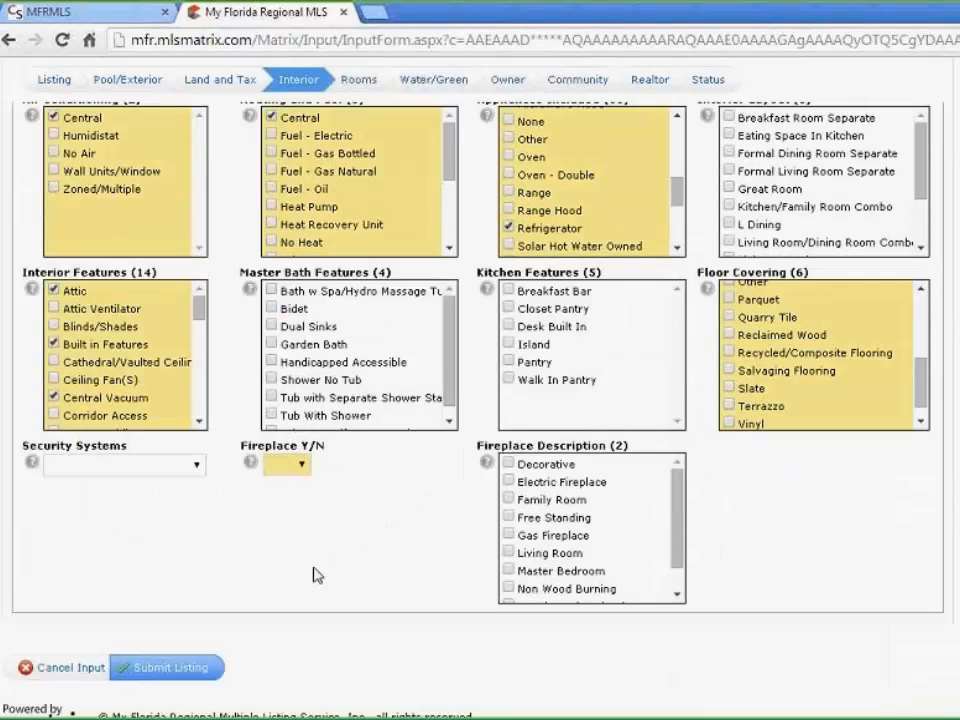
scroll(313, 575, "down", 1)
Set Fireplace Y/N to No, leaving no fireplace description ticked
left_click(300, 433)
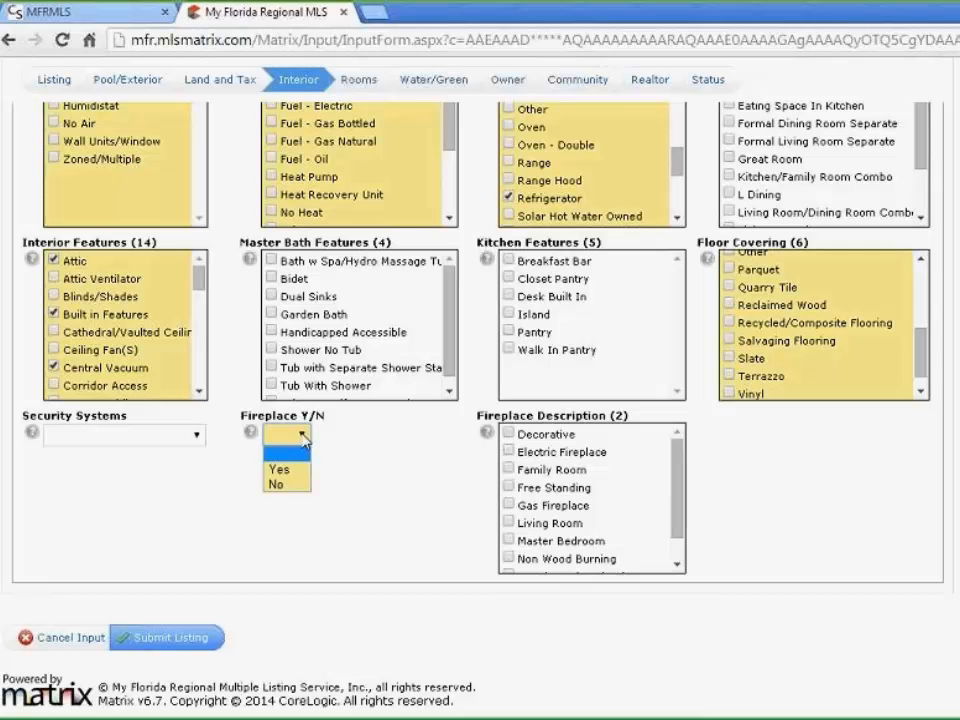
left_click(297, 486)
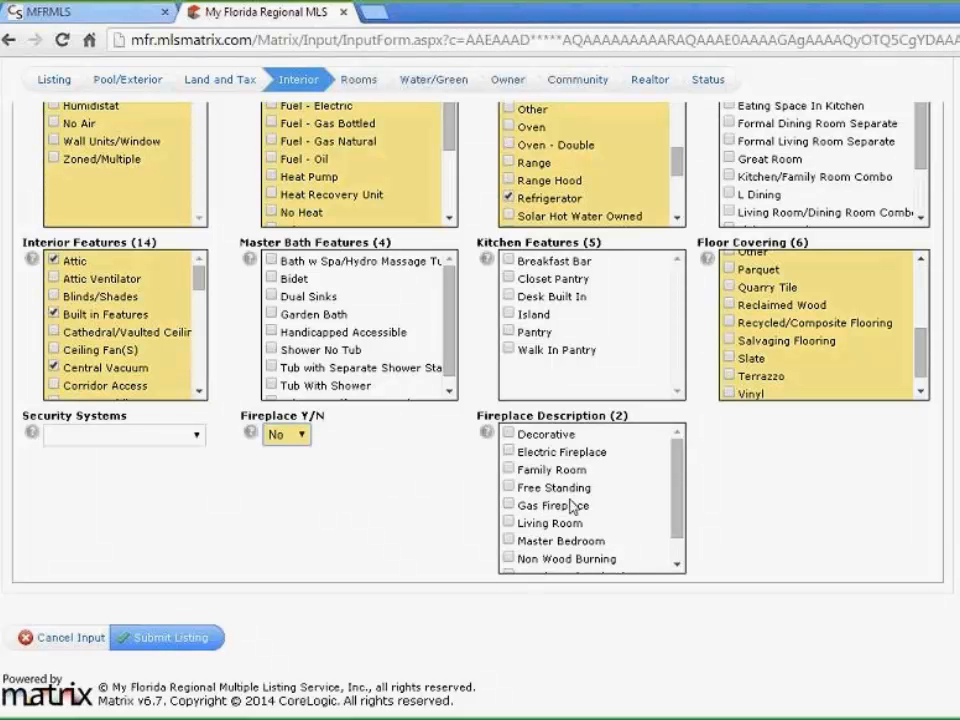
scroll(530, 512, "down", 1)
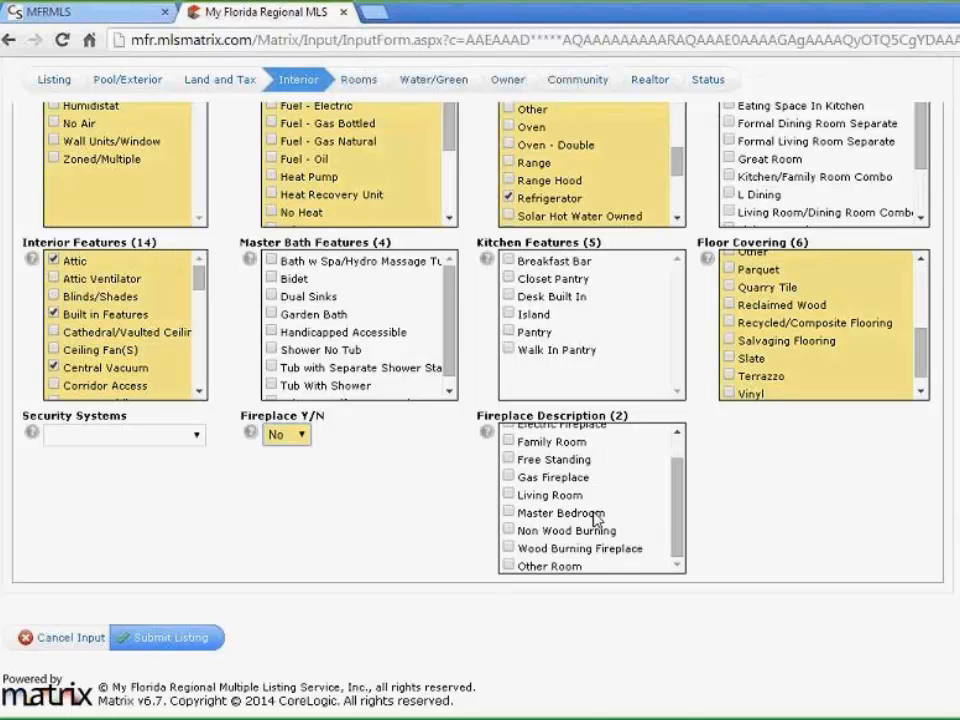
scroll(525, 471, "up", 1)
scroll(638, 537, "down", 1)
scroll(482, 393, "up", 5)
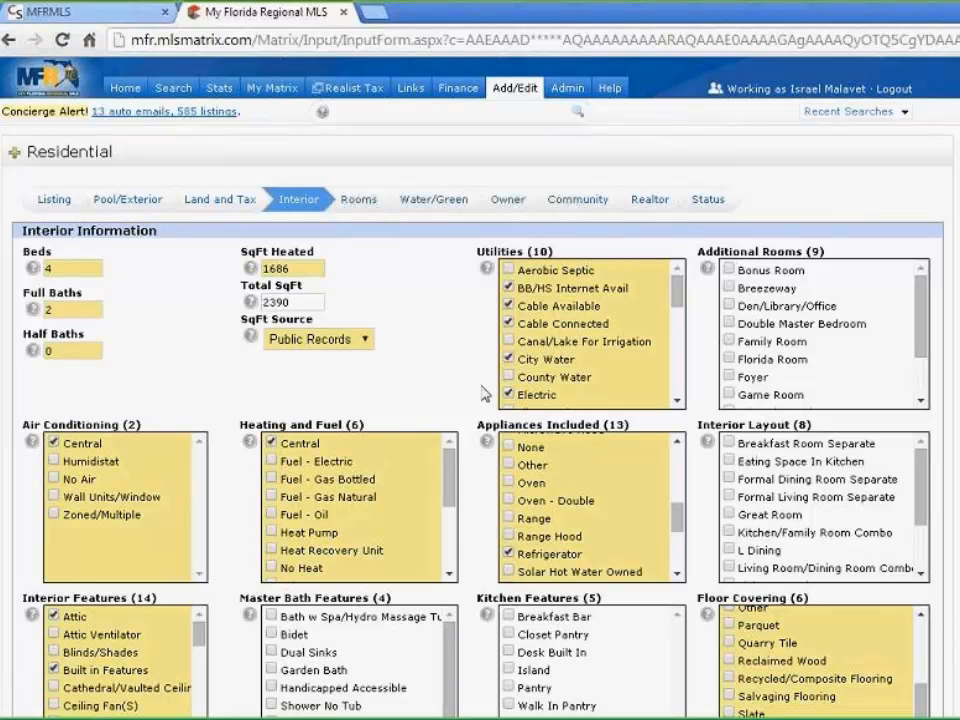
scroll(485, 393, "down", 3)
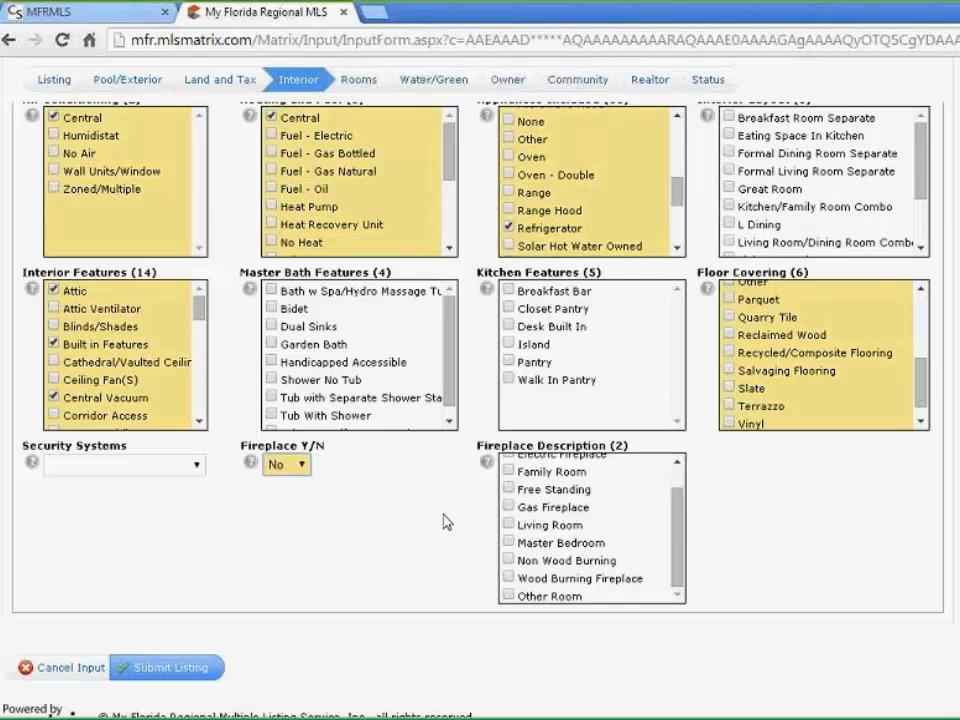
scroll(446, 521, "up", 3)
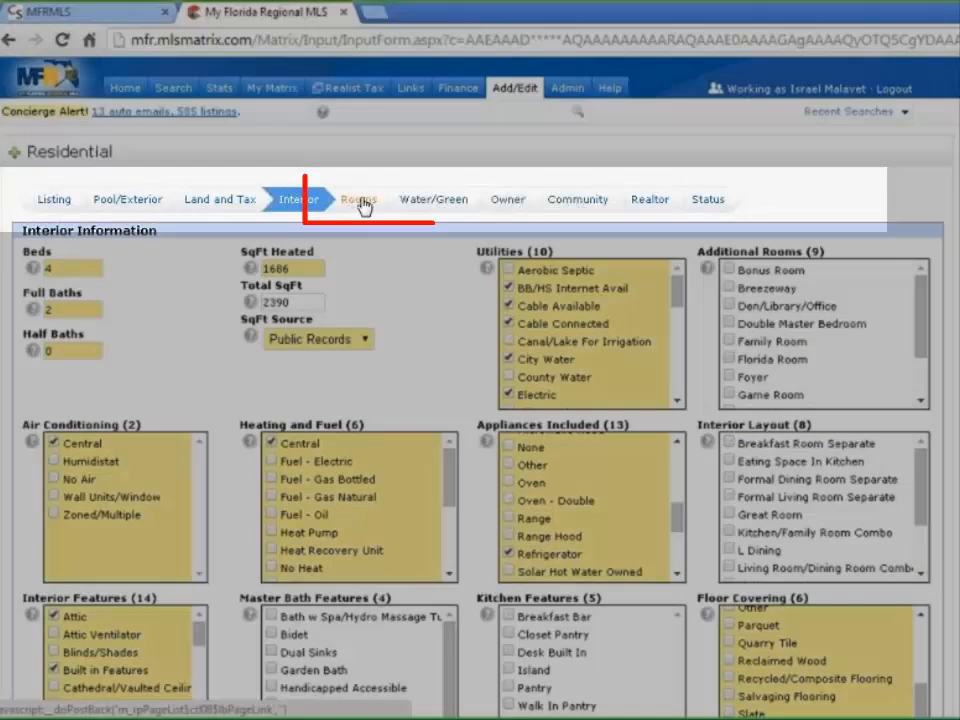
In the Rooms section, add a Master Bedroom on the First Level
left_click(362, 206)
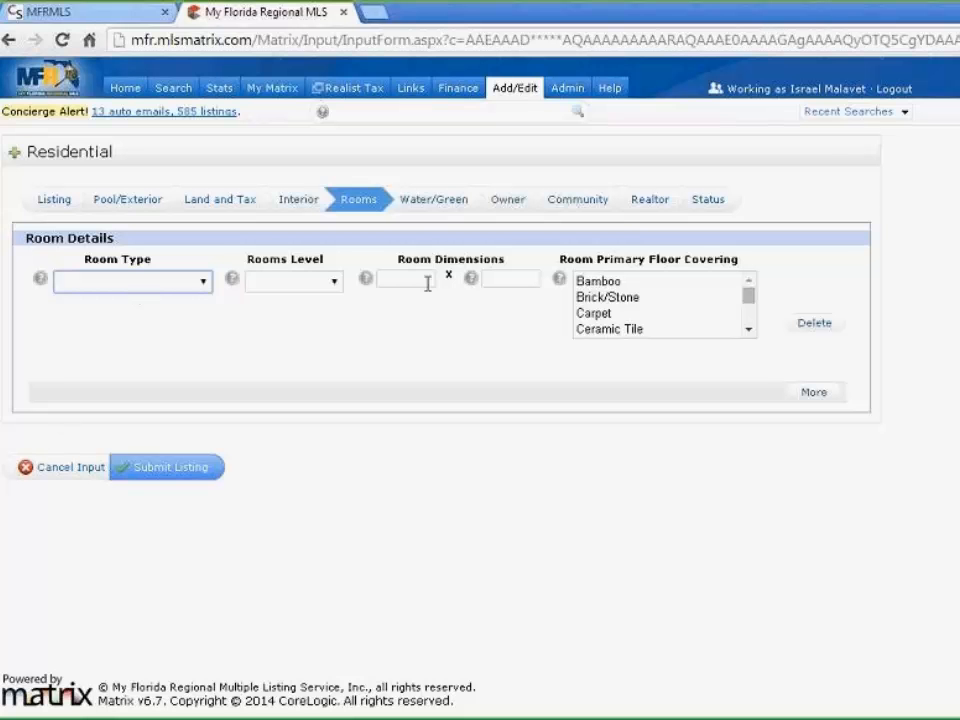
left_click(205, 285)
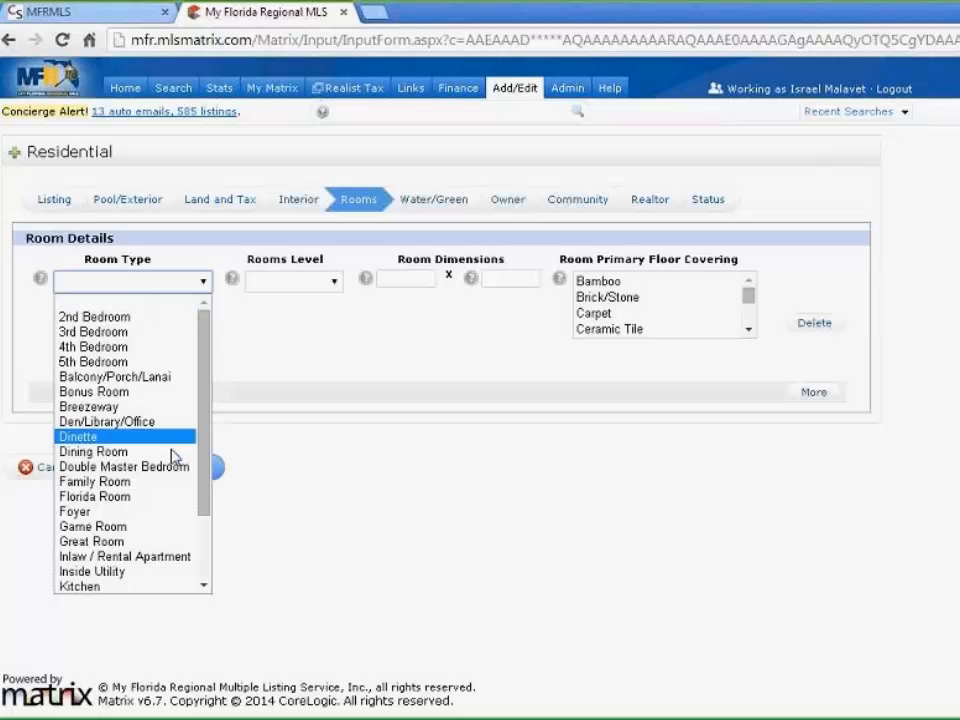
scroll(150, 470, "down", 2)
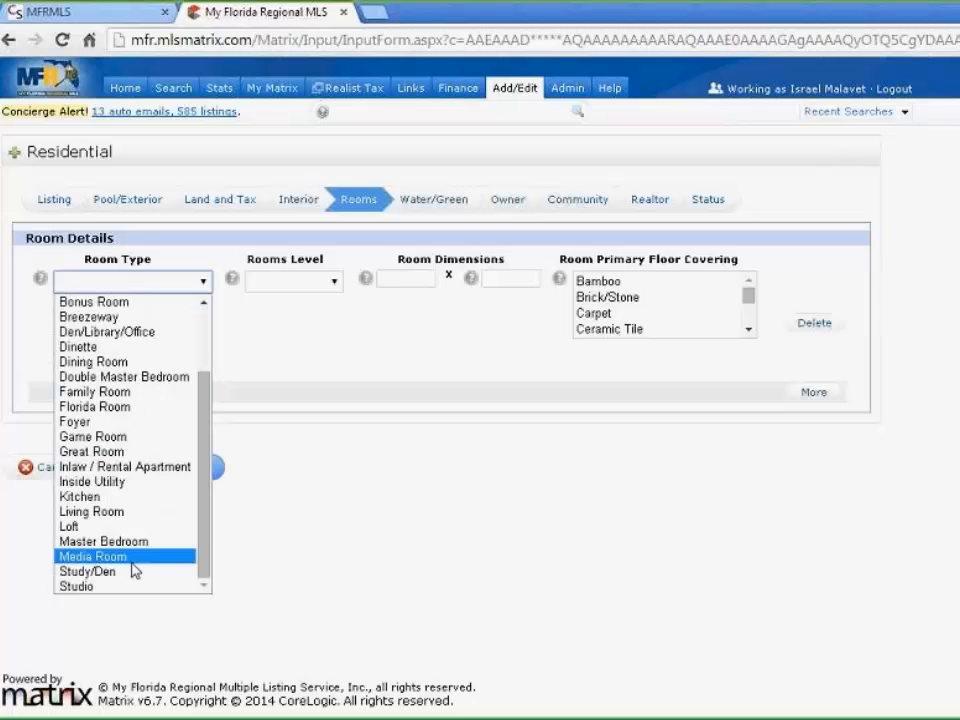
scroll(134, 540, "up", 2)
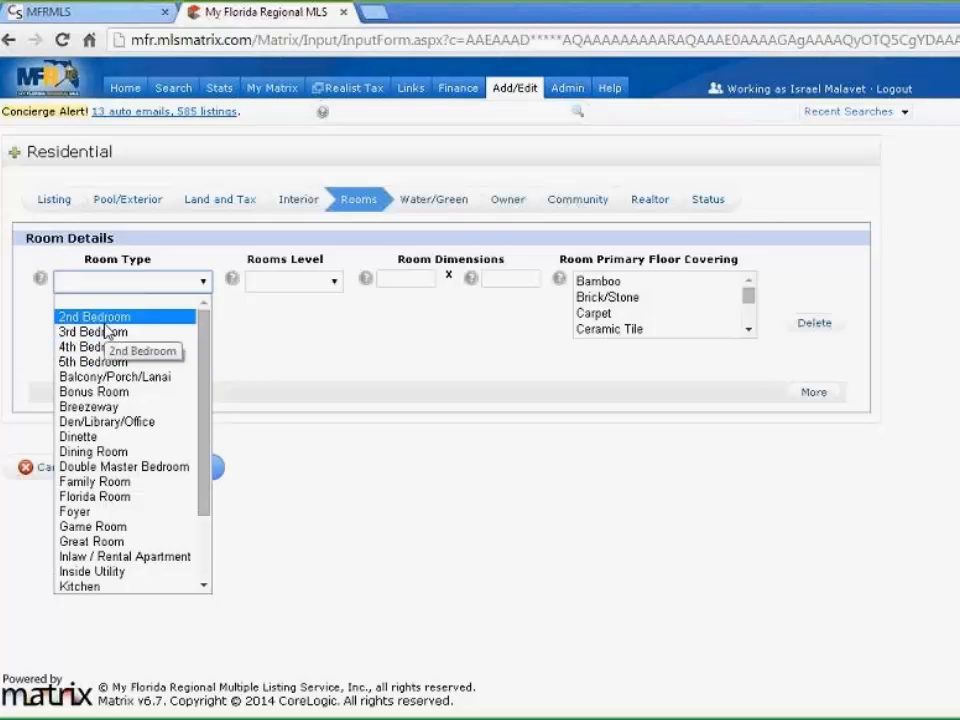
scroll(110, 450, "down", 2)
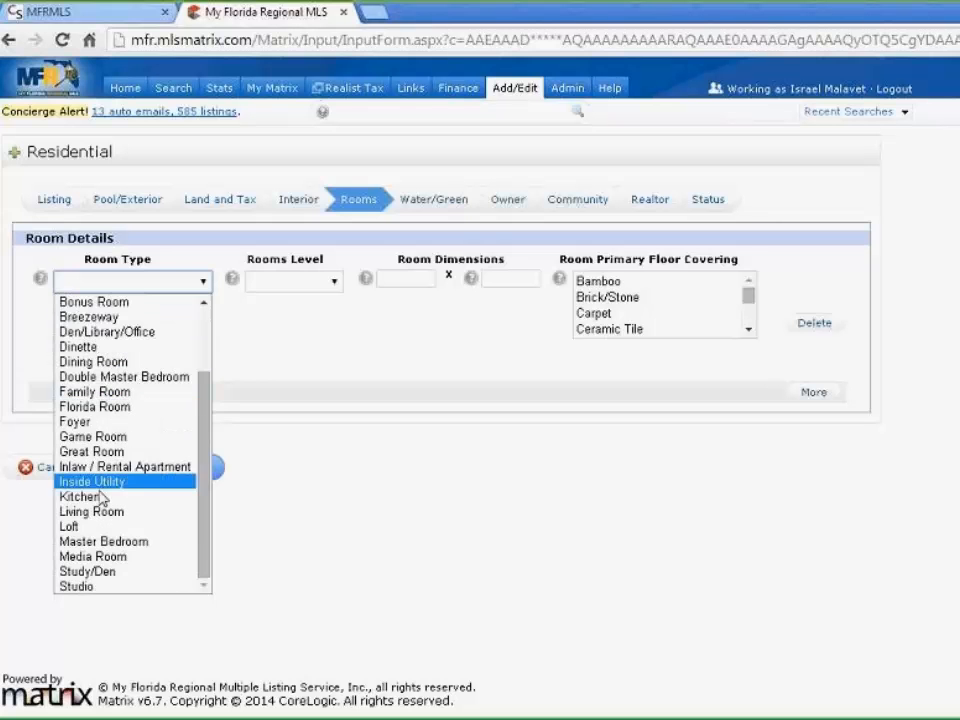
left_click(80, 545)
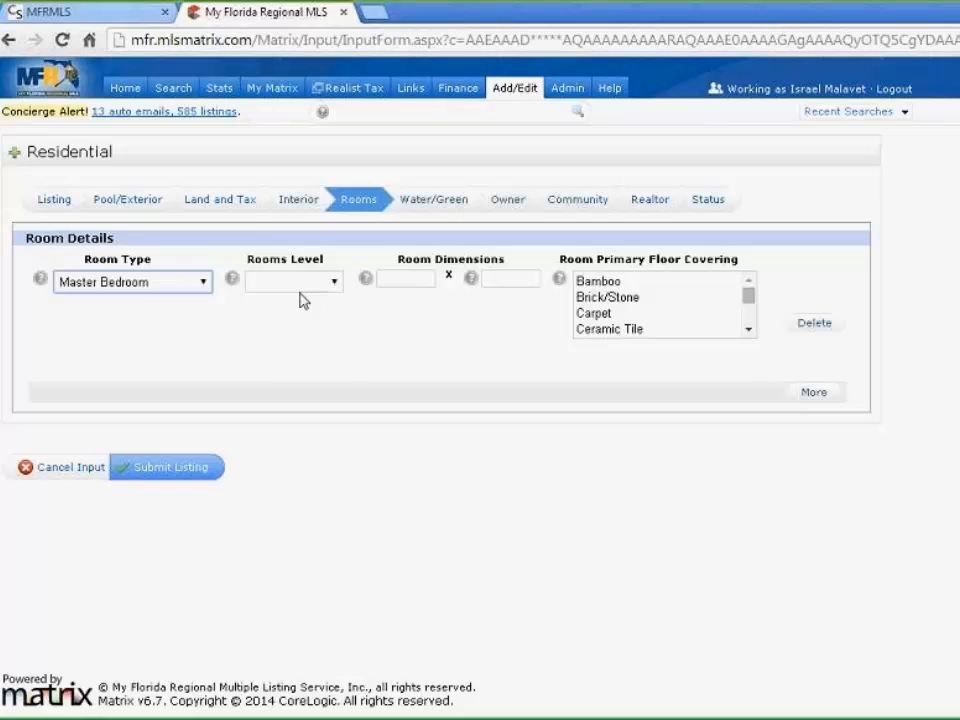
left_click(336, 285)
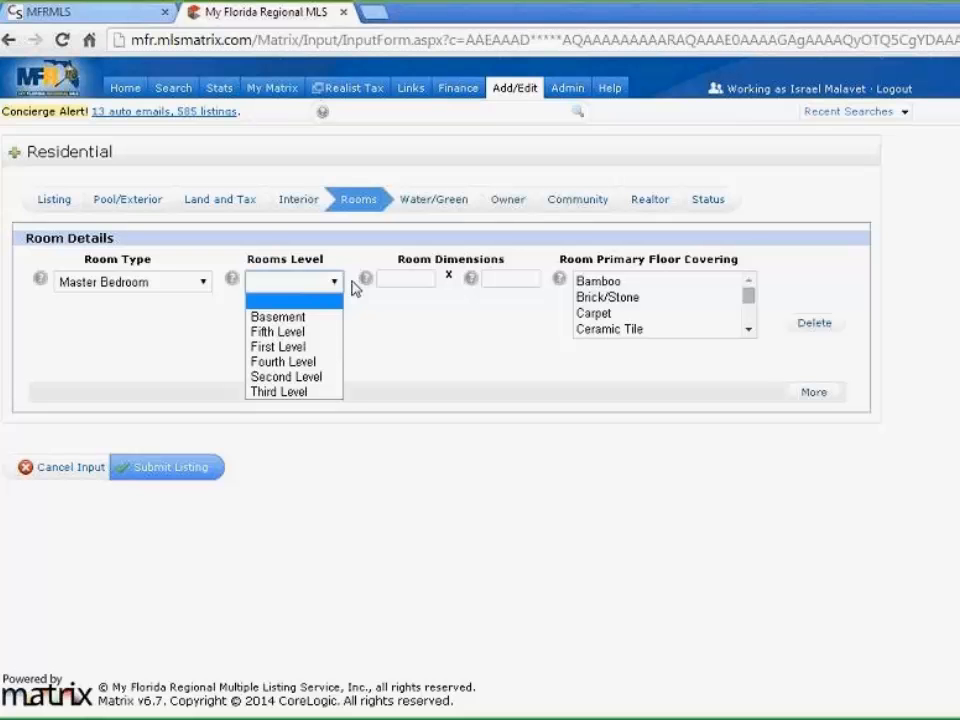
left_click(295, 347)
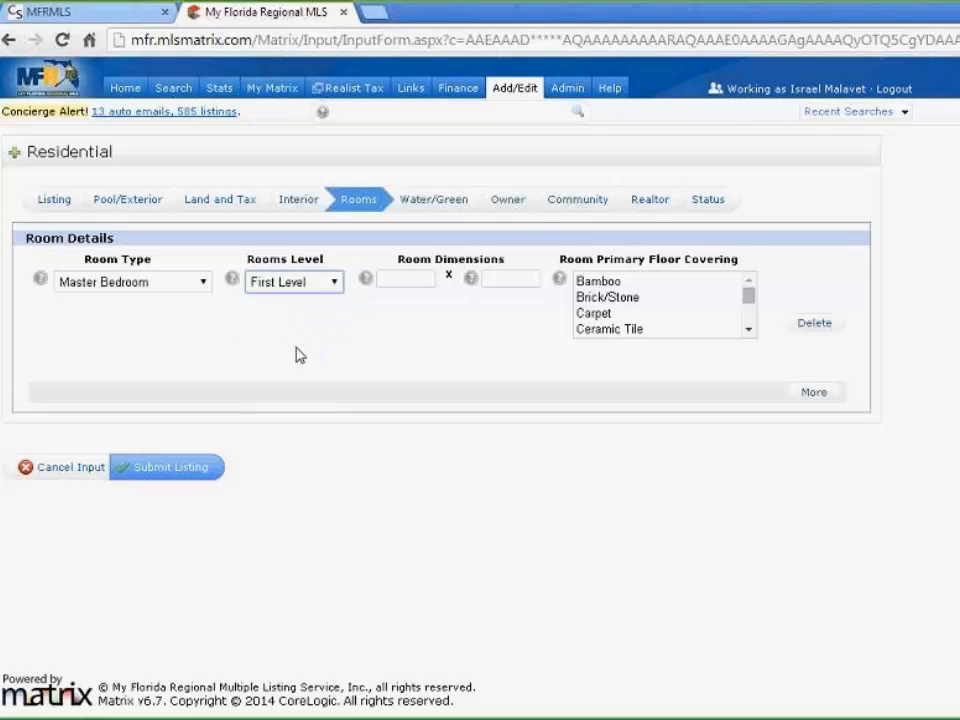
left_click(337, 287)
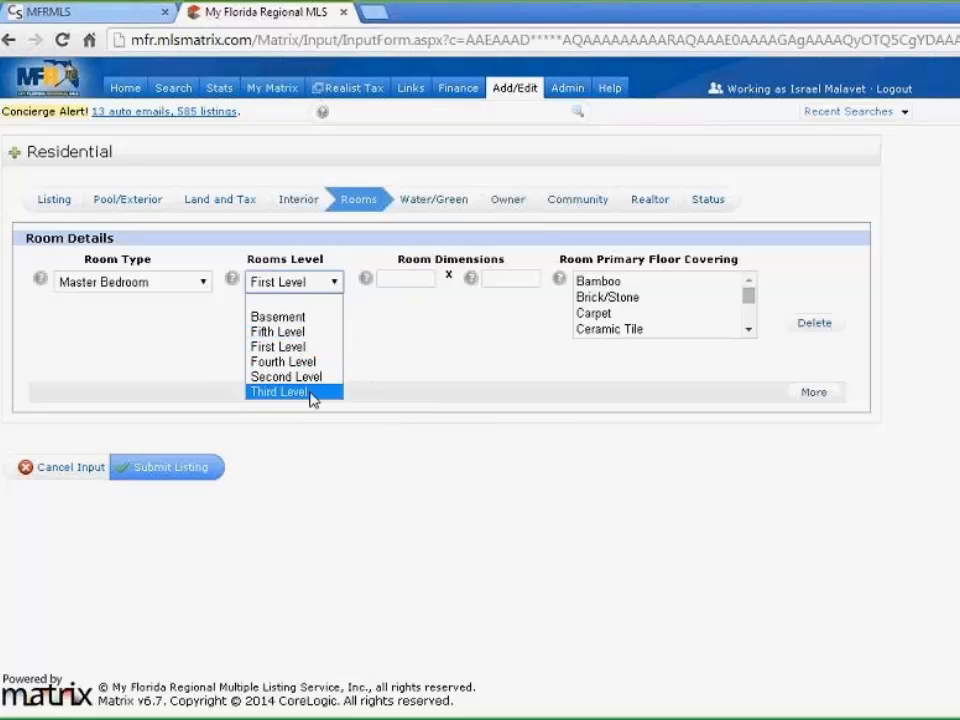
left_click(391, 333)
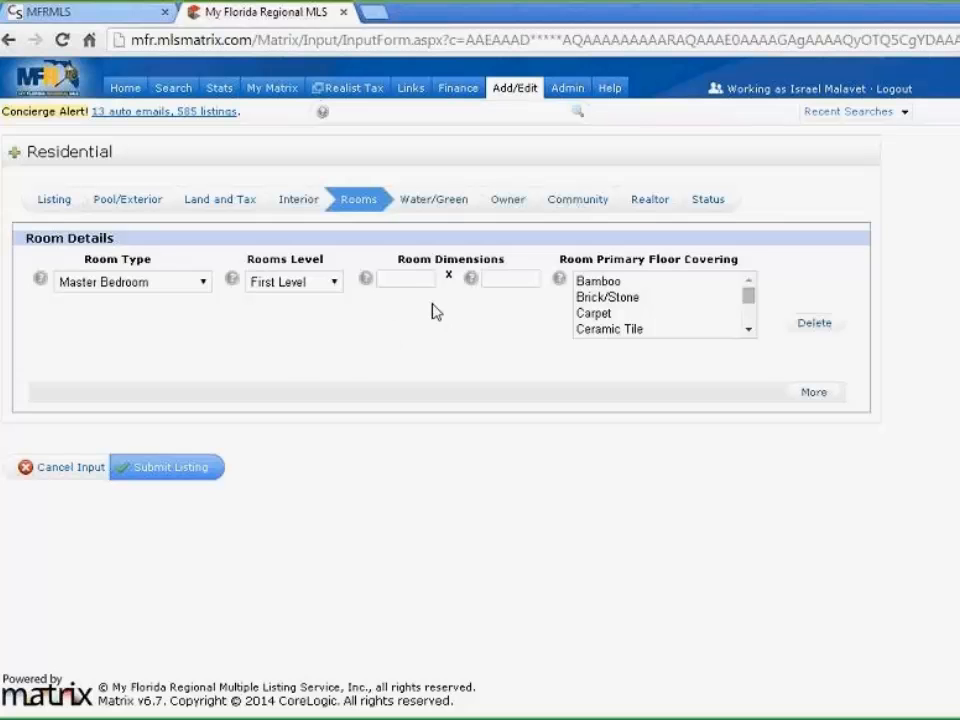
Give the master bedroom 50 x 50 dimensions and Laminate floor covering
left_click(411, 280)
type("50")
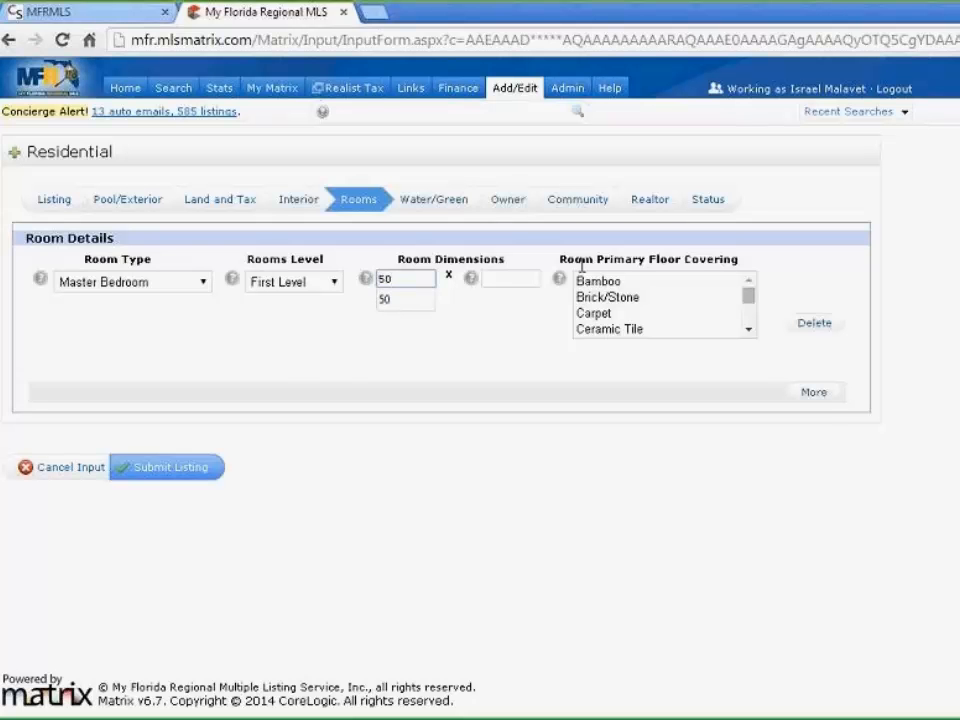
left_click(519, 283)
type("50")
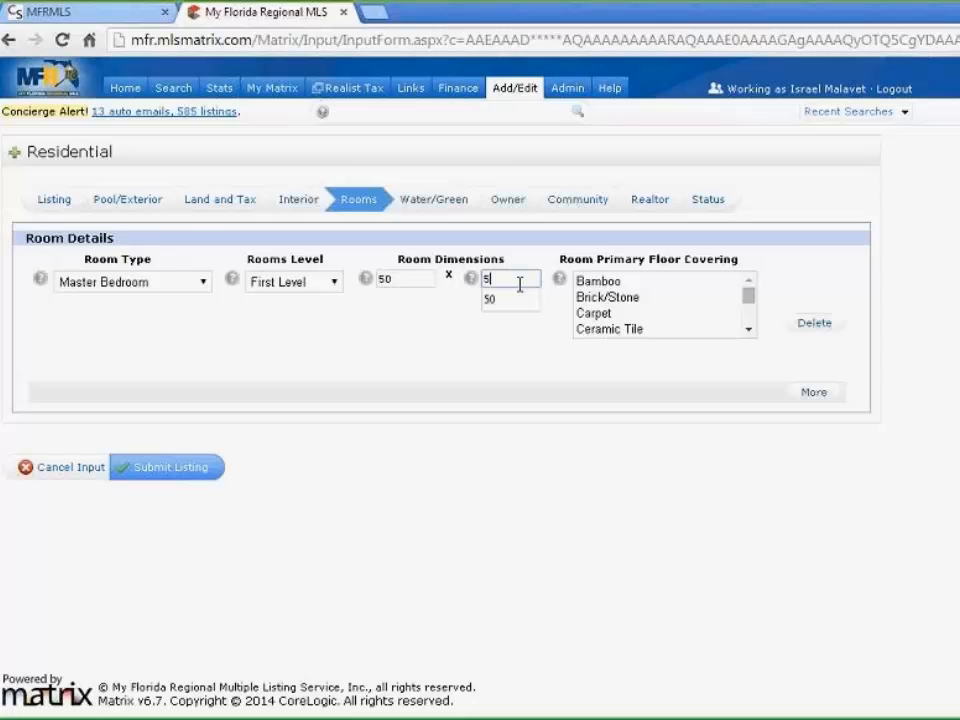
left_click(449, 324)
left_click(748, 330)
left_click(748, 330)
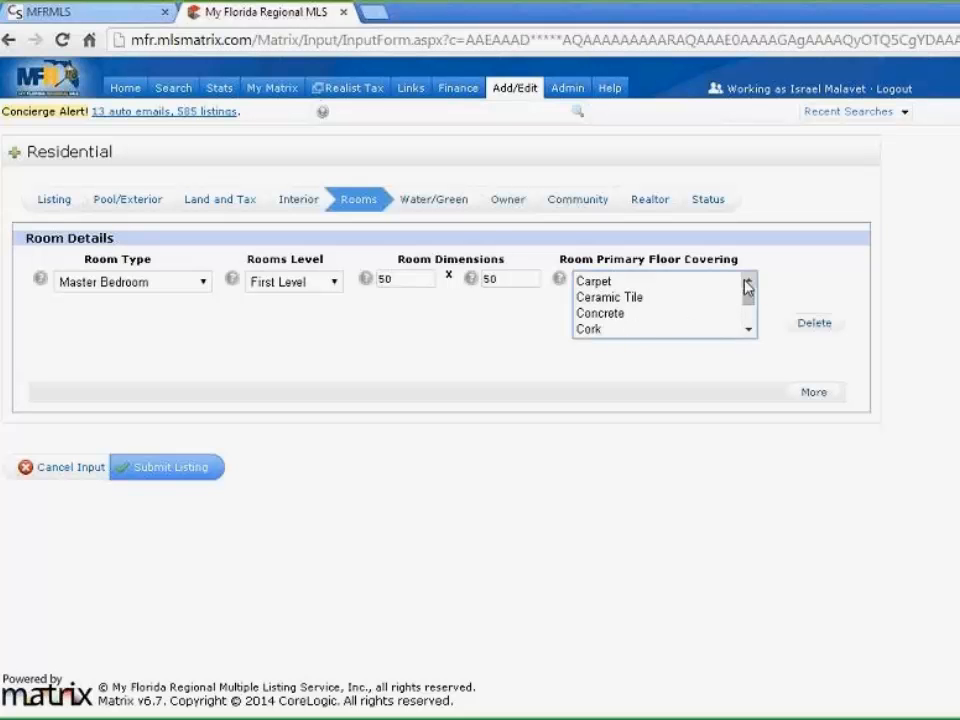
left_click(752, 332)
left_click(752, 332)
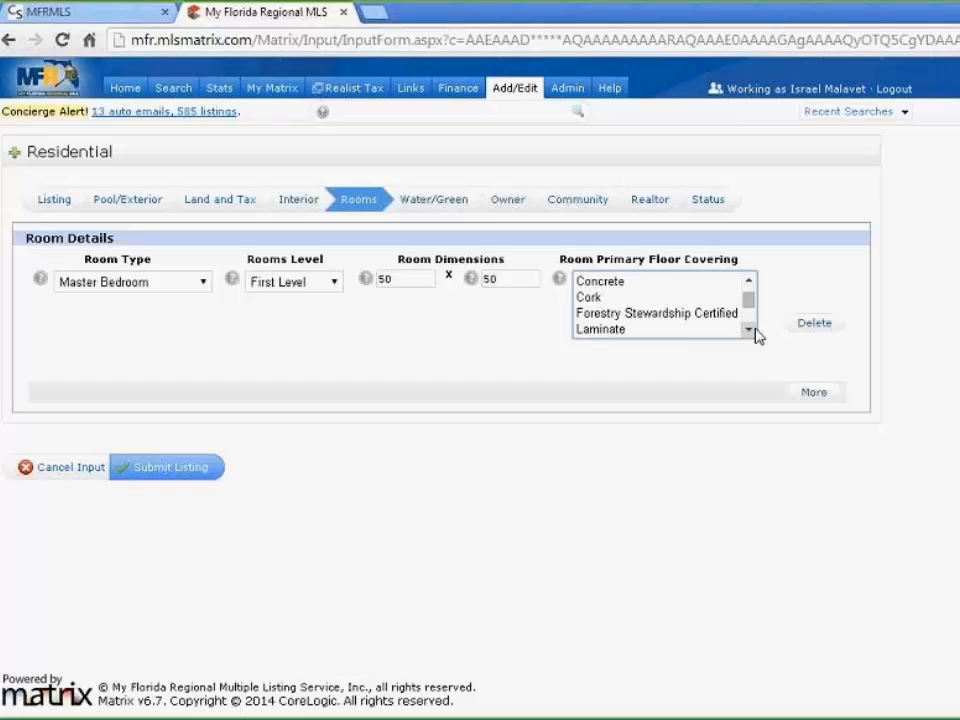
left_click(750, 331)
left_click(750, 331)
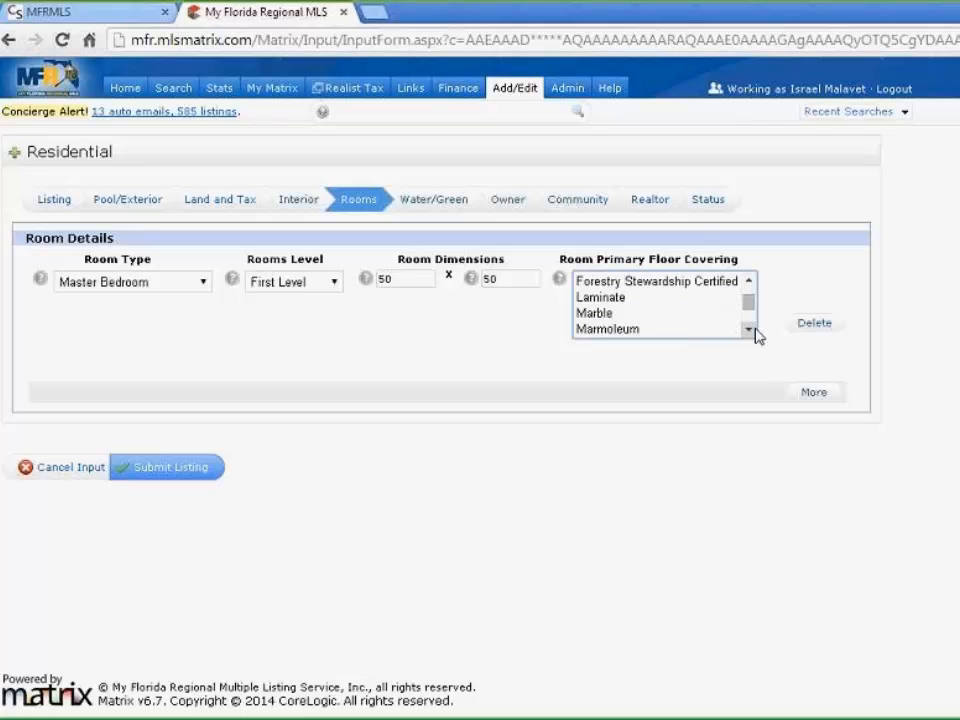
left_click(626, 301)
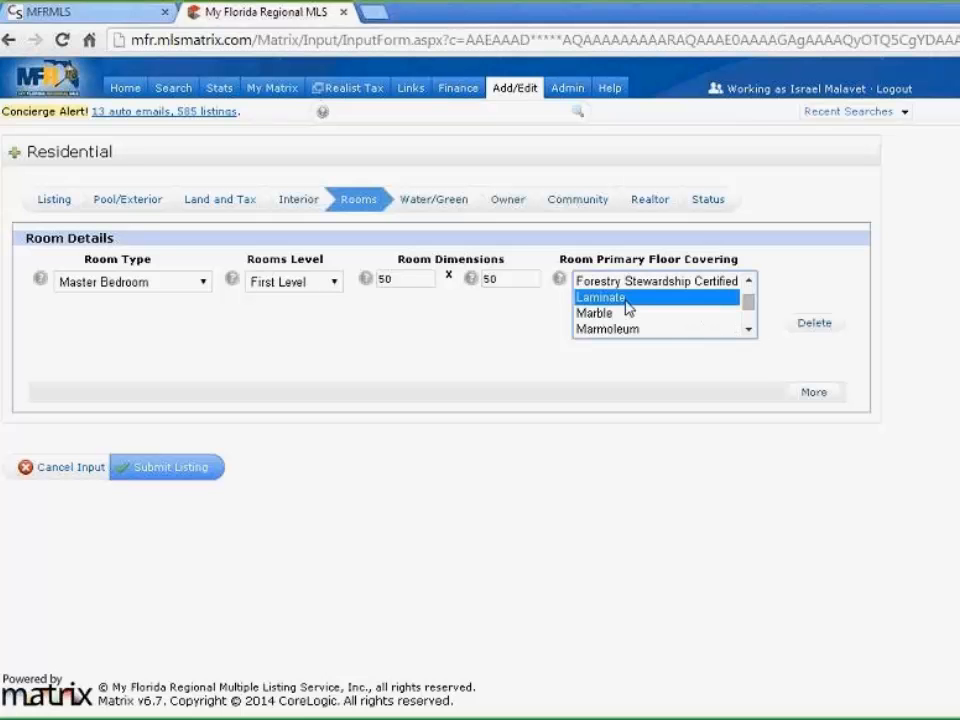
left_click(532, 346)
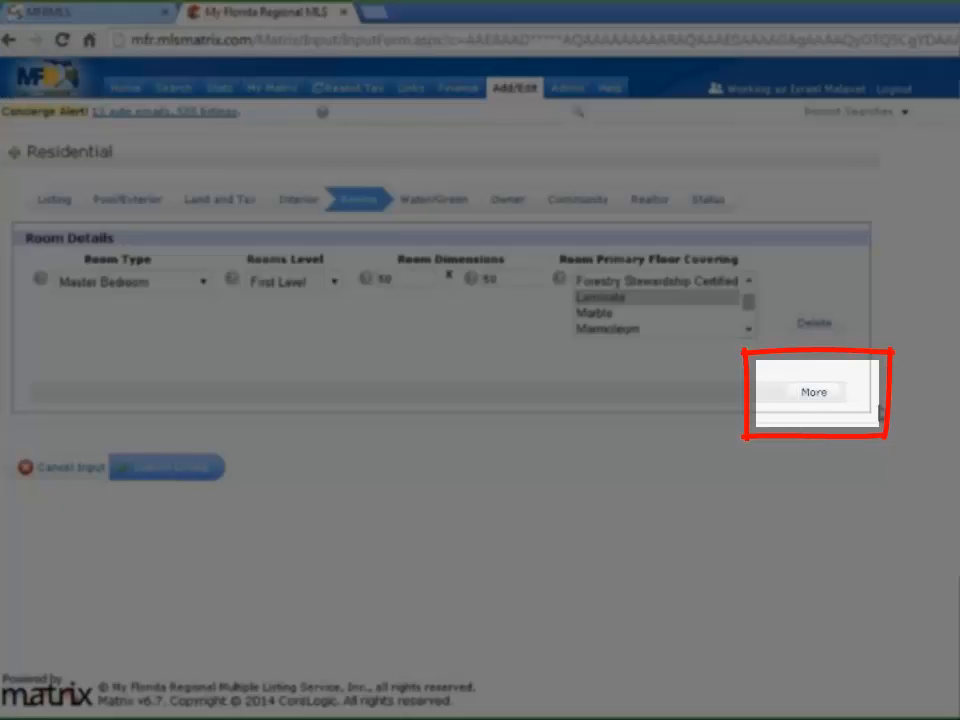
Add a new room row: 2nd Bedroom, First Level, 20 x 20, Bamboo flooring
left_click(818, 400)
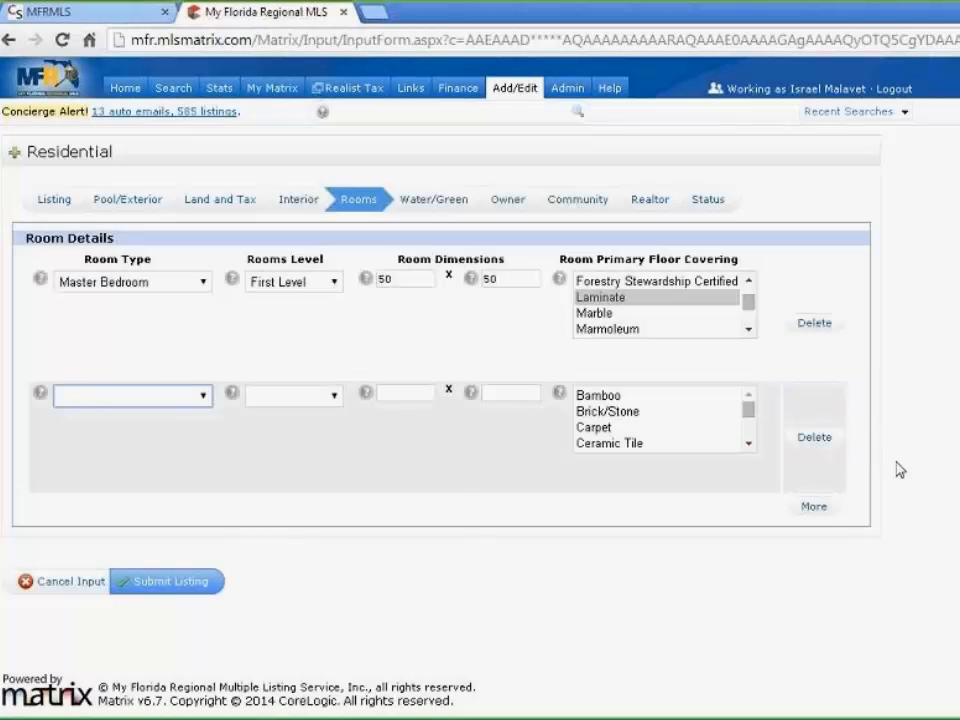
left_click(204, 397)
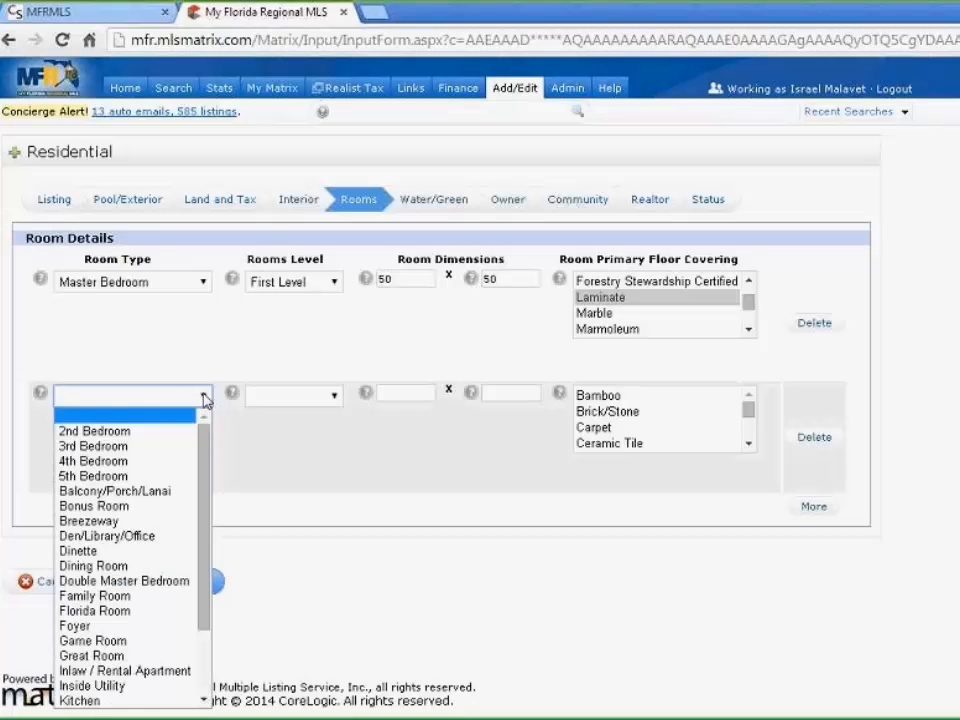
left_click(140, 429)
left_click(336, 397)
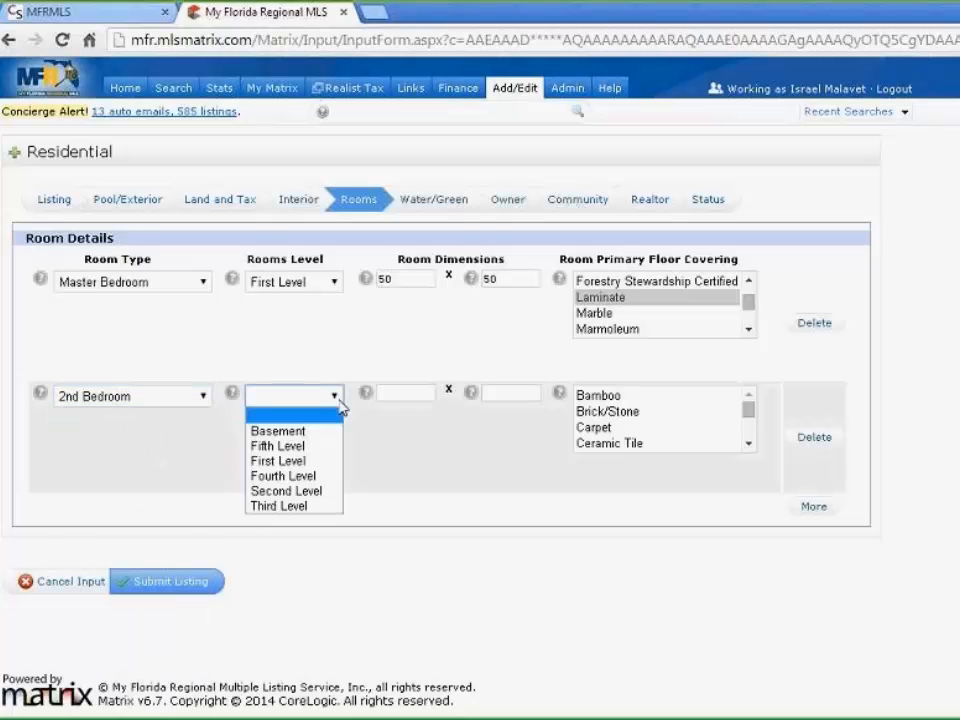
left_click(326, 460)
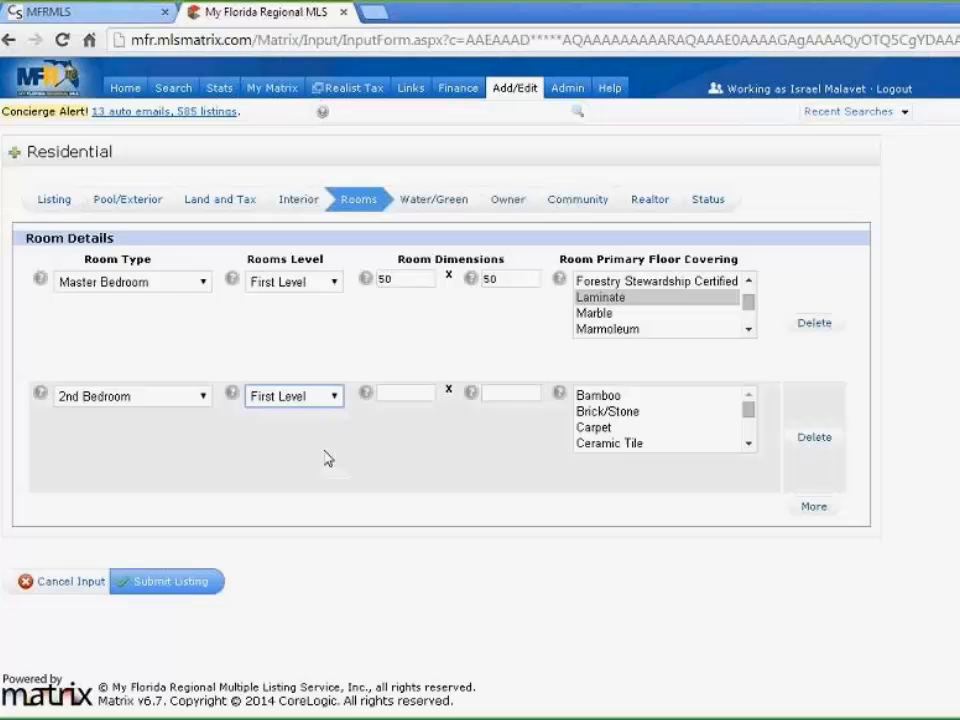
left_click(398, 393)
type("20")
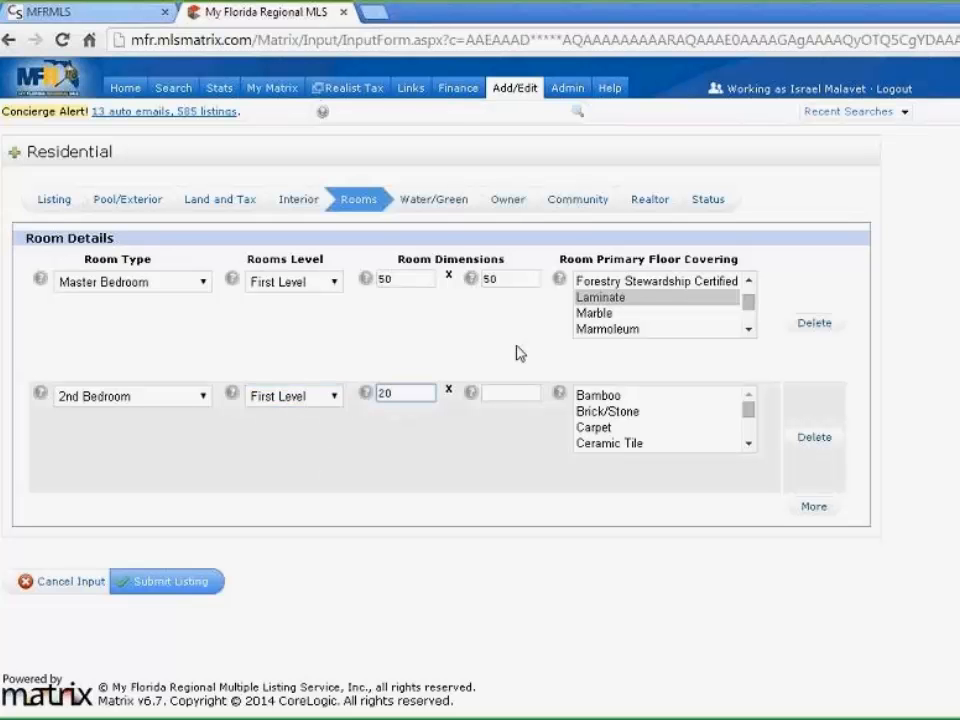
left_click(496, 393)
type("20")
left_click(618, 396)
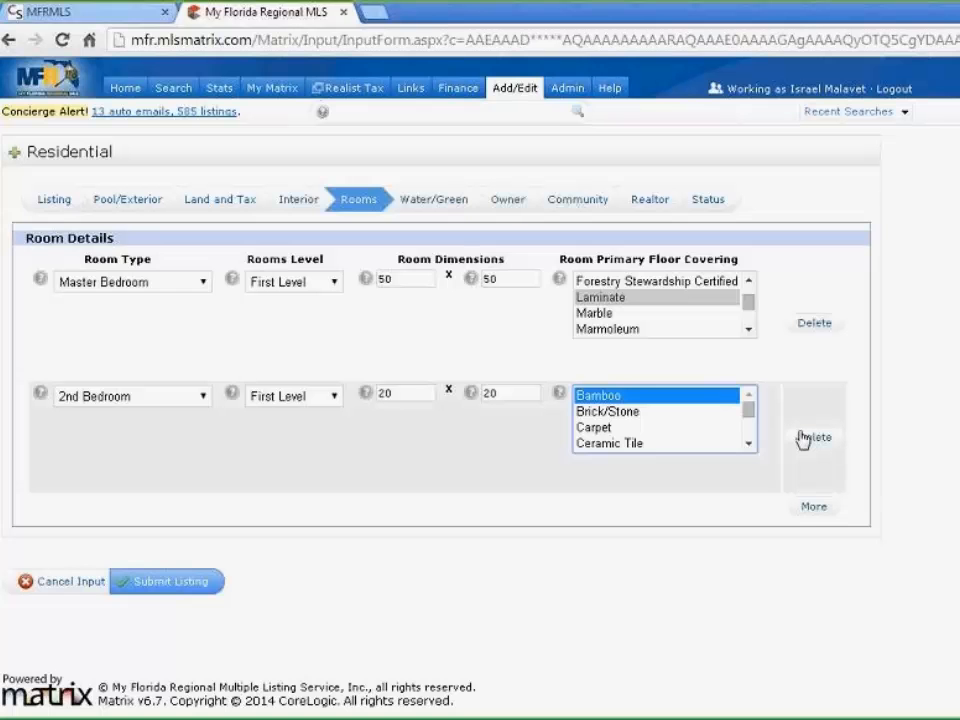
Add a third room row: Kitchen, First Level, 19 x 22, Laminate flooring
left_click(812, 508)
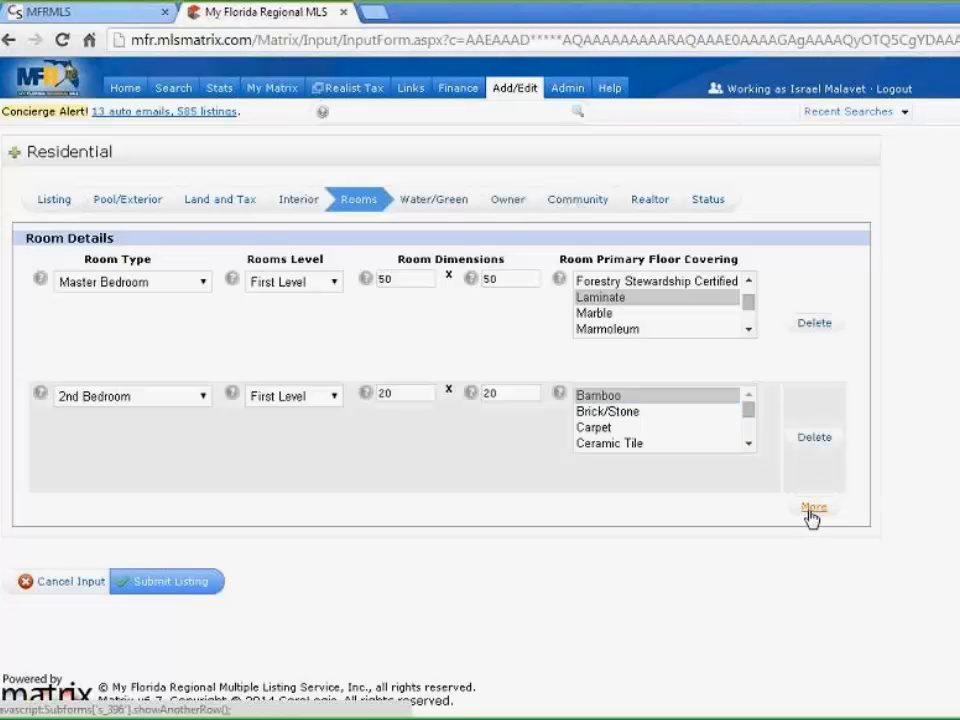
scroll(375, 491, "down", 1)
left_click(130, 452)
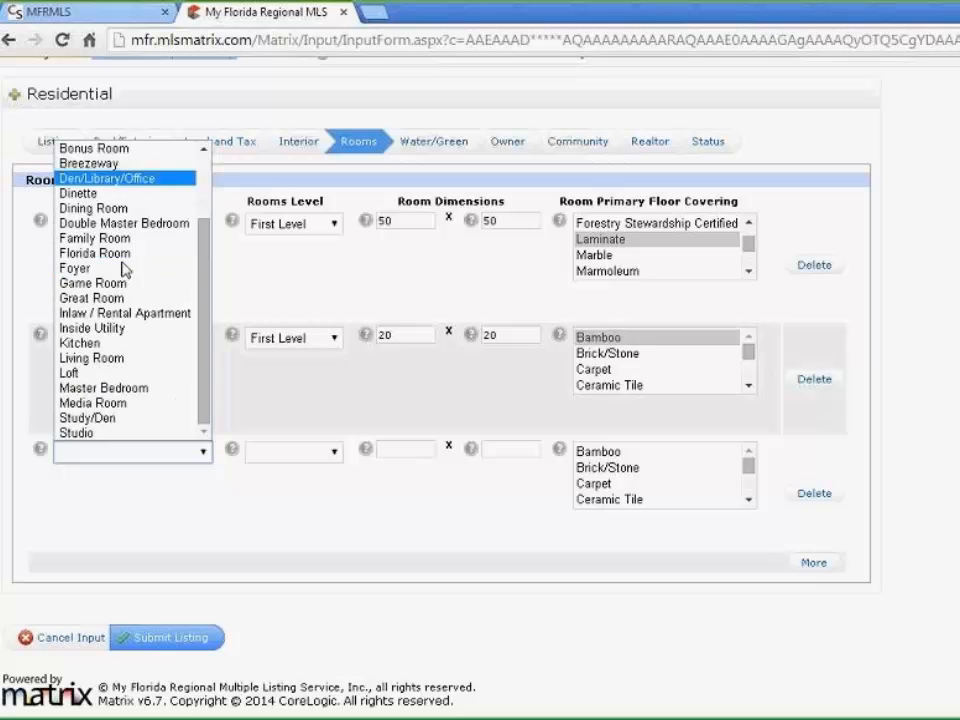
left_click(110, 344)
left_click(335, 453)
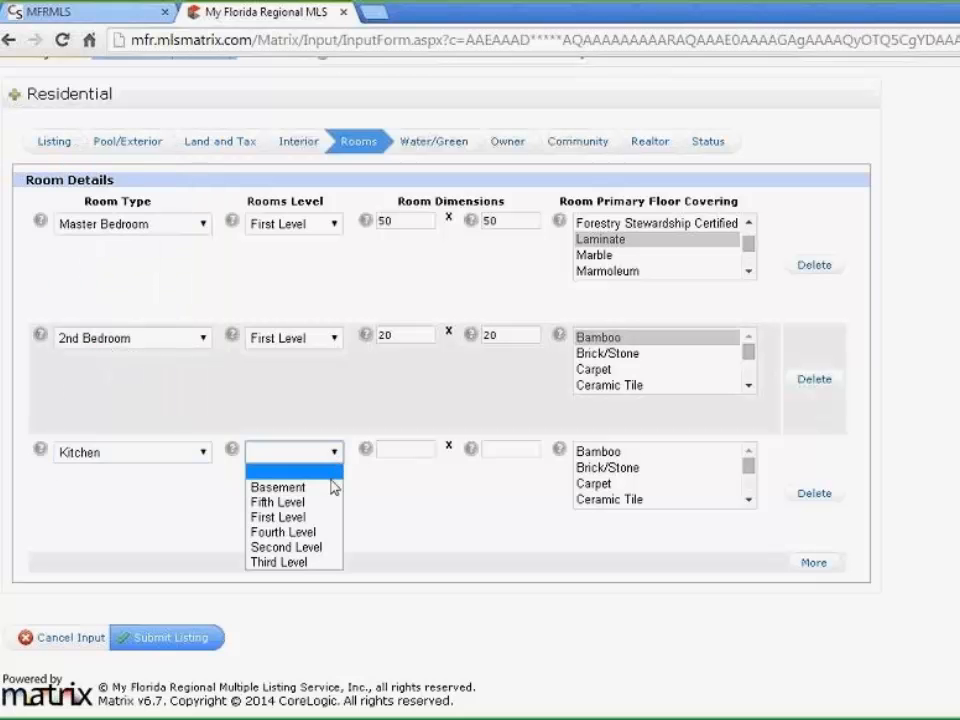
left_click(322, 518)
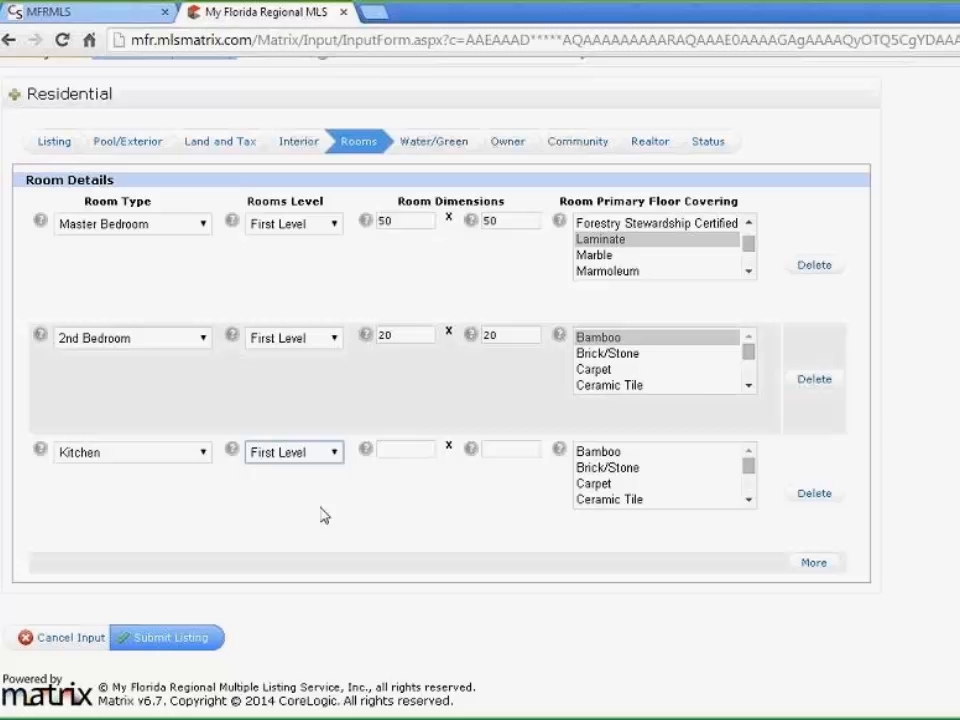
left_click(380, 451)
type("19")
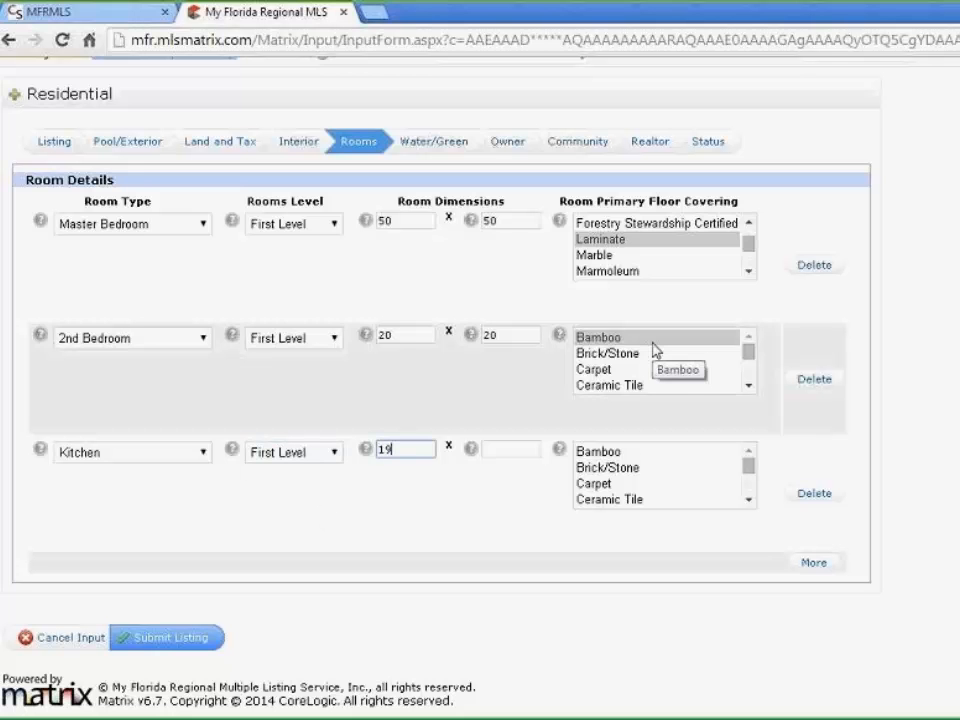
left_click(530, 447)
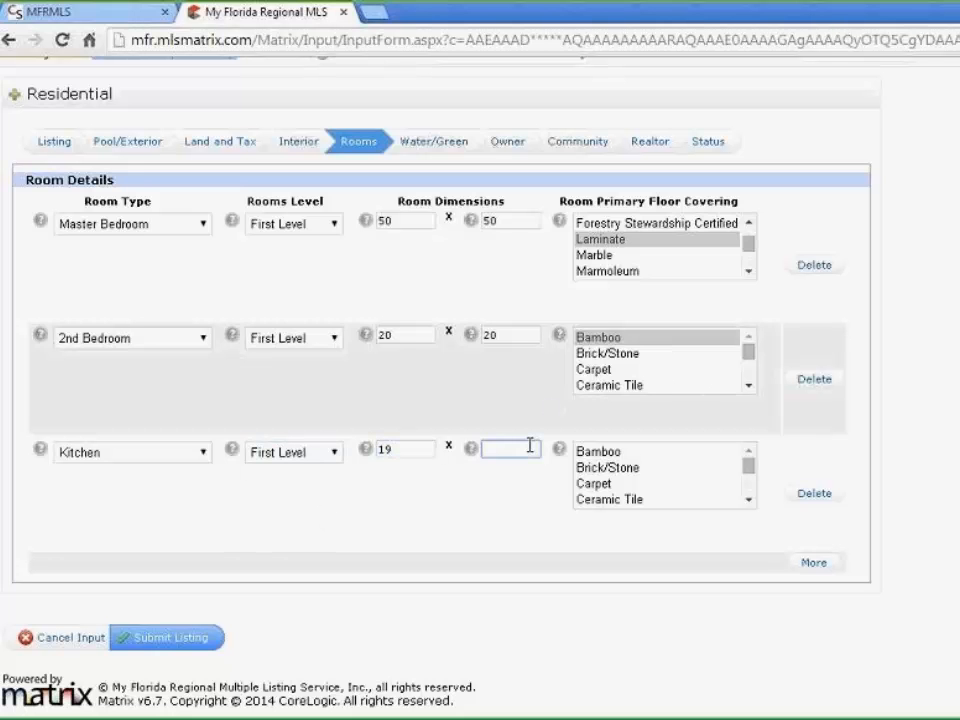
type("22")
scroll(690, 497, "down", 1)
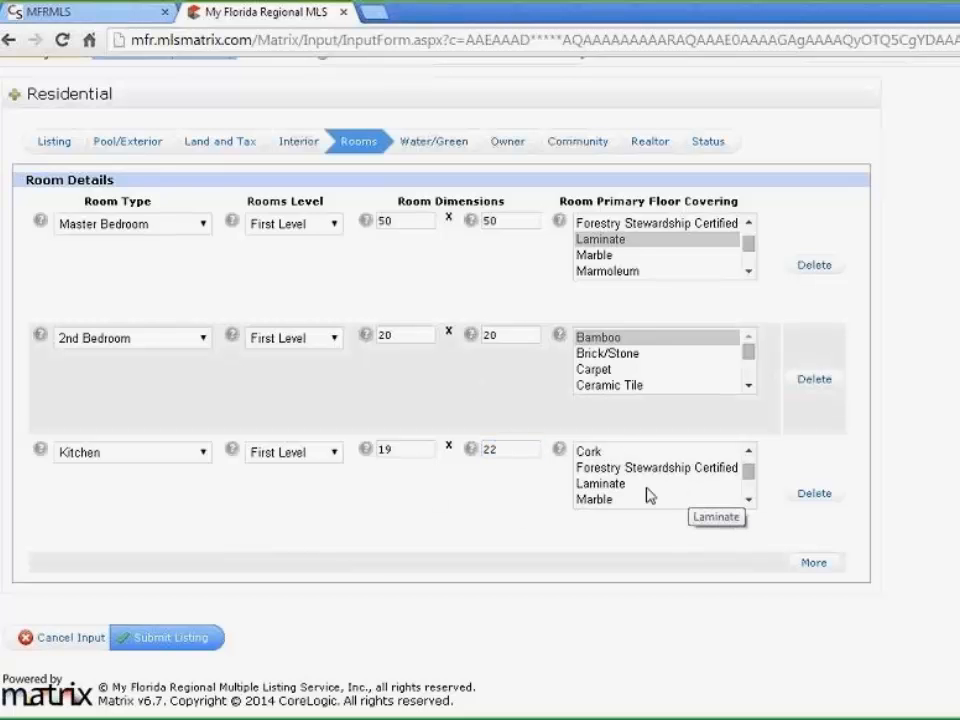
left_click(639, 485)
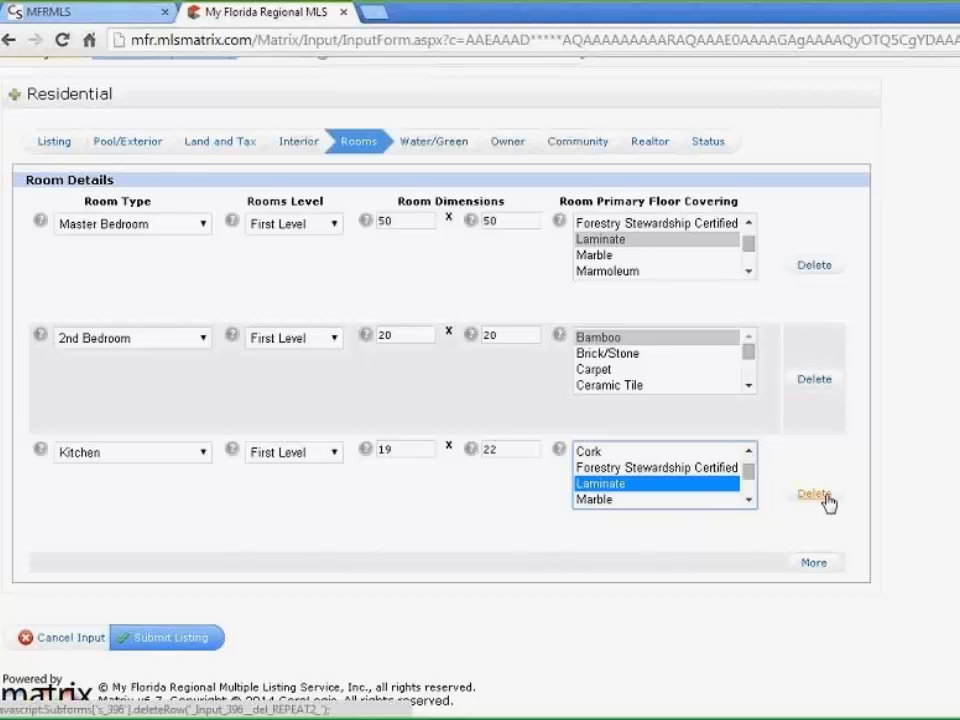
Delete the empty fourth room row so only three rooms remain
left_click(828, 563)
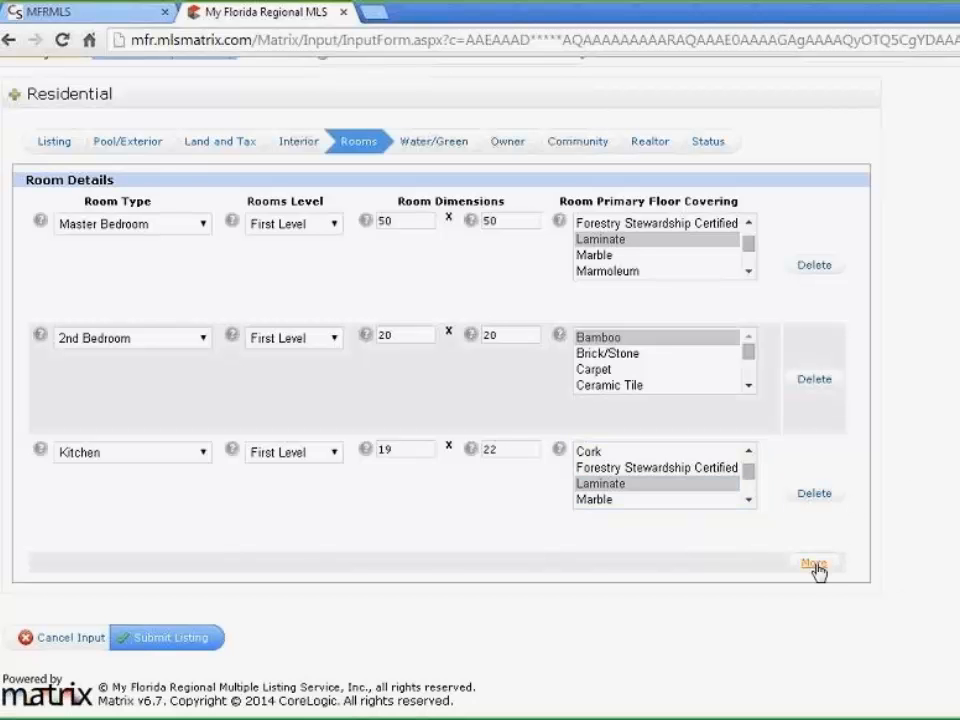
scroll(830, 560, "down", 2)
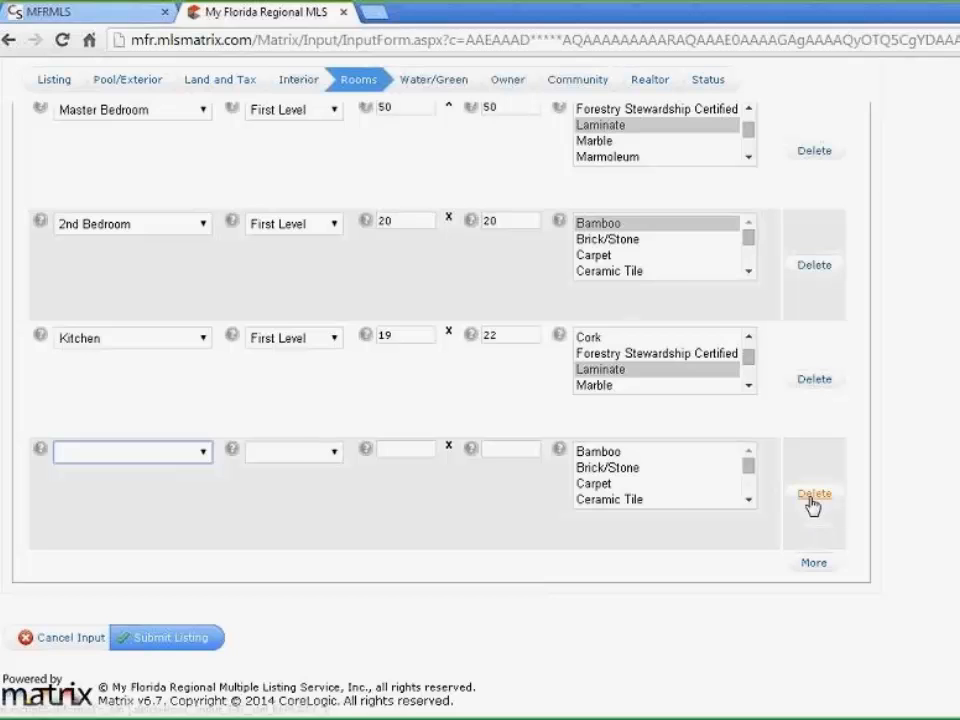
left_click(811, 497)
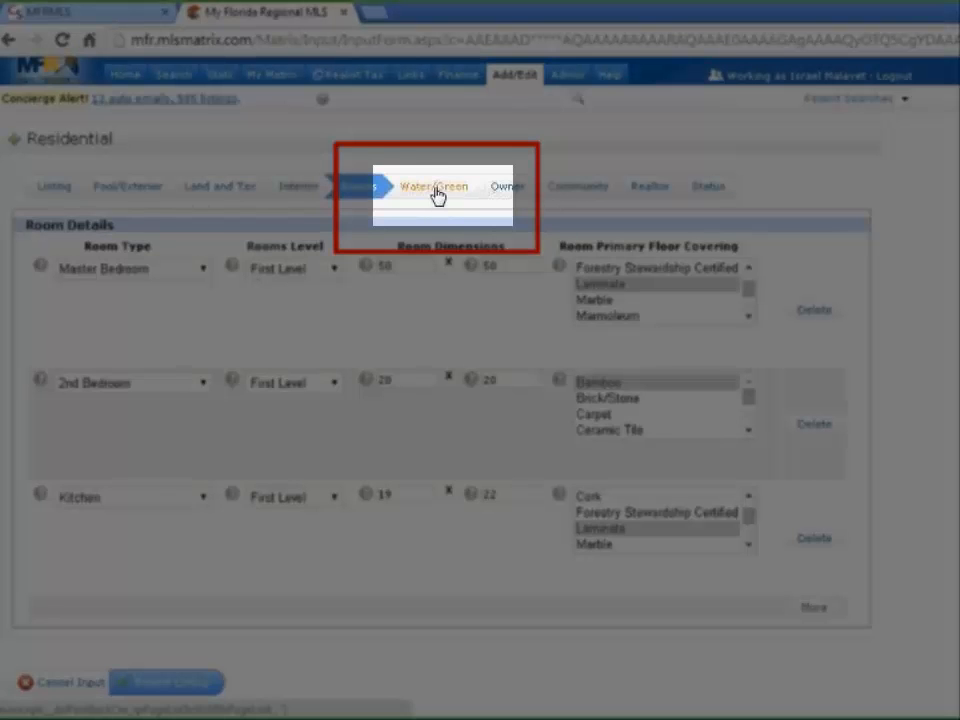
On the Water/Green tab, set Water Access to Yes with Creek ticked
left_click(435, 195)
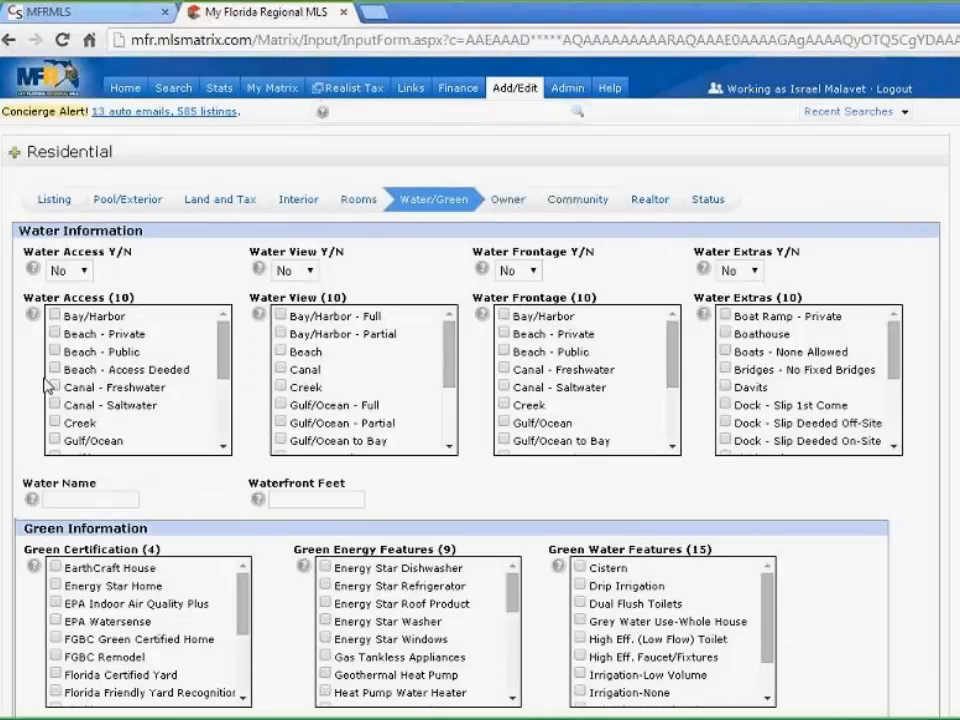
left_click(85, 272)
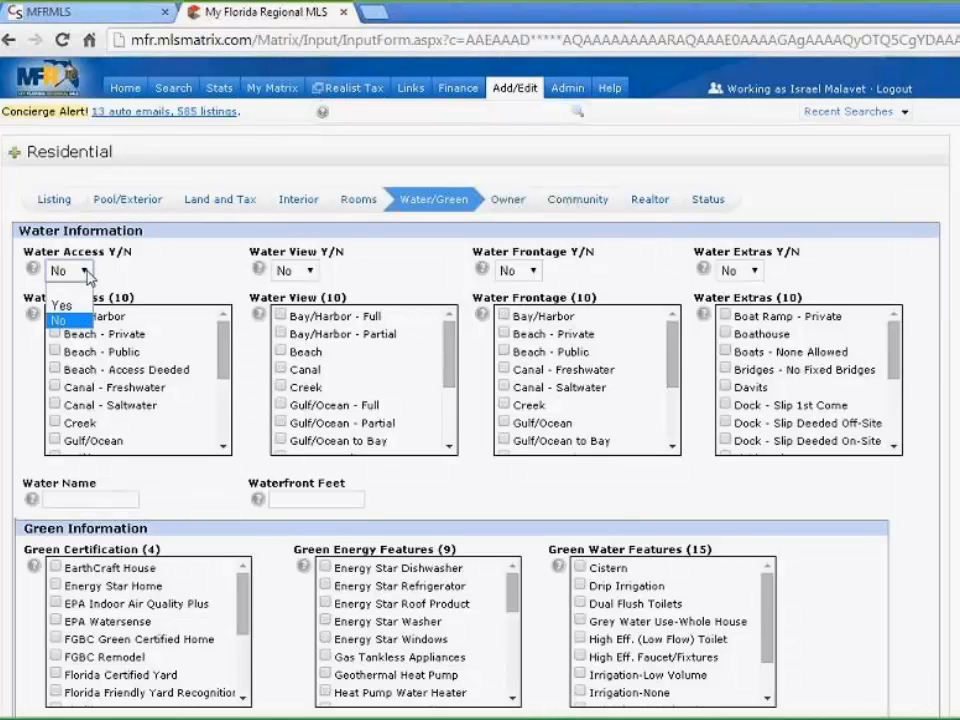
left_click(62, 305)
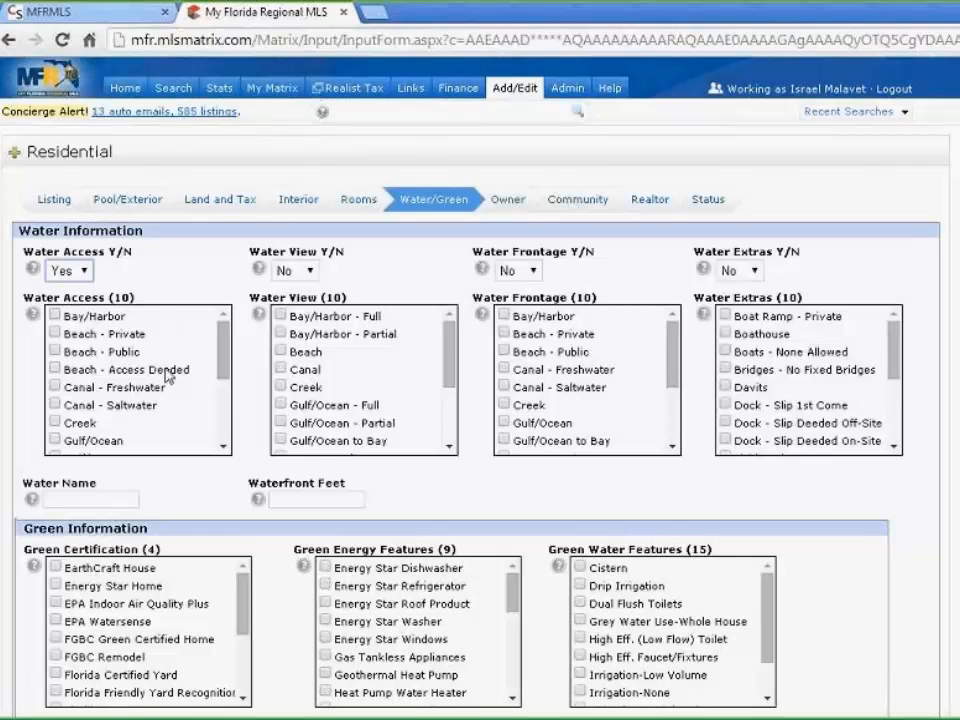
scroll(167, 373, "down", 3)
scroll(166, 372, "up", 3)
left_click(53, 424)
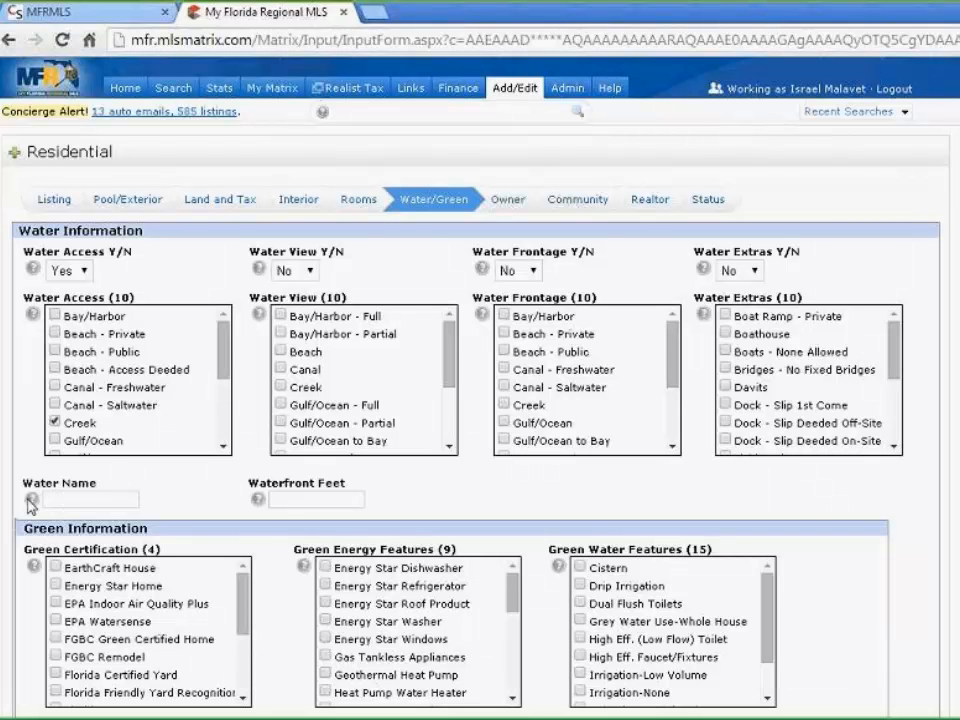
left_click(341, 504)
scroll(585, 452, "down", 2)
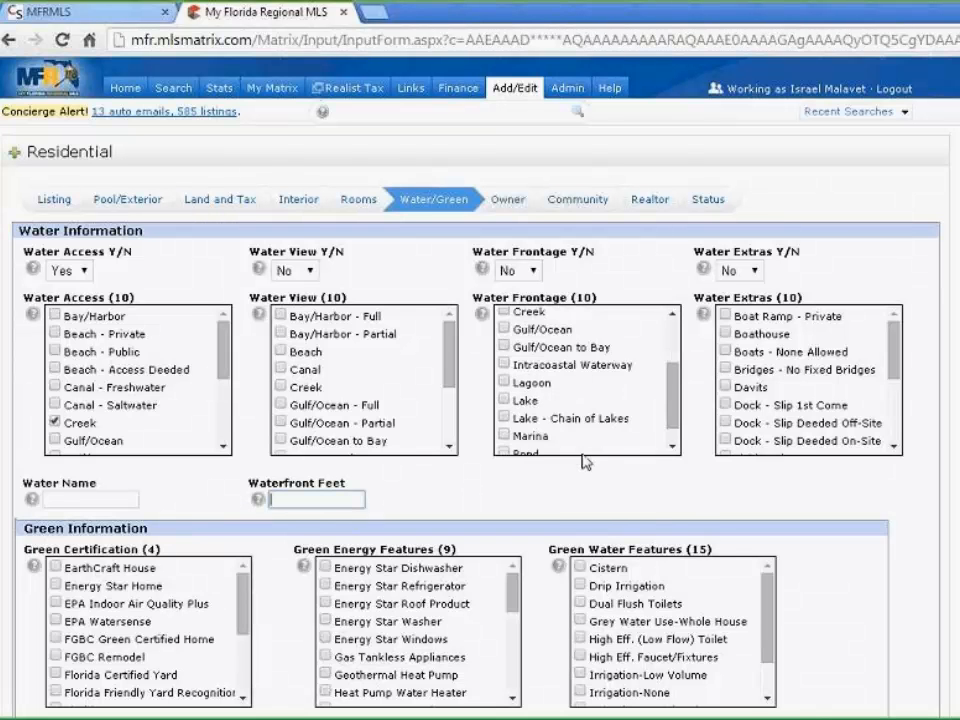
scroll(781, 458, "down", 1)
scroll(480, 400, "down", 2)
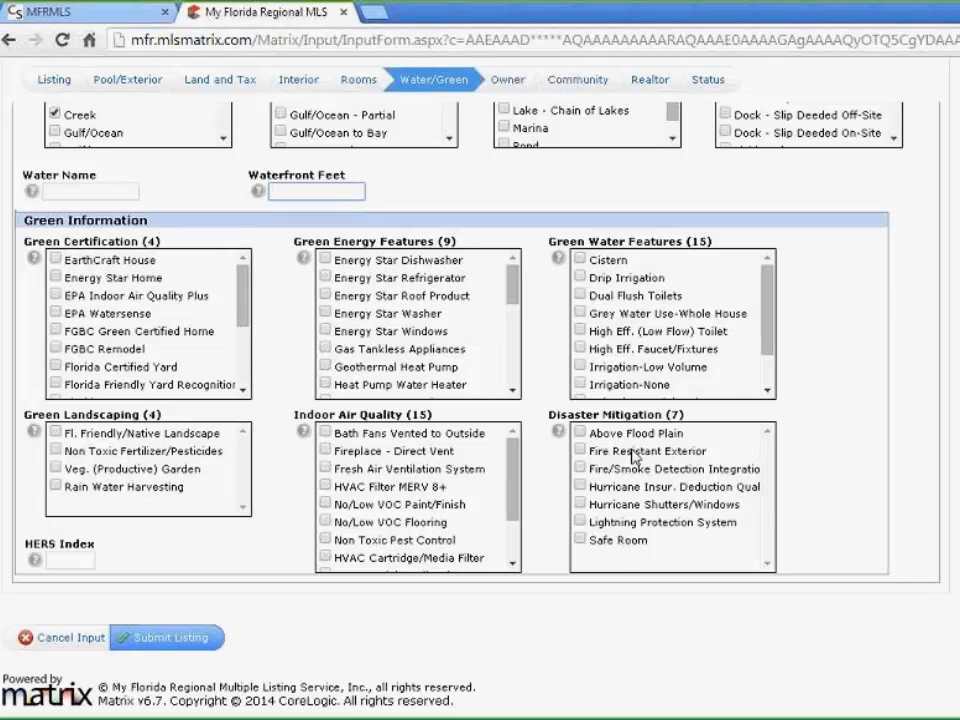
scroll(870, 445, "up", 3)
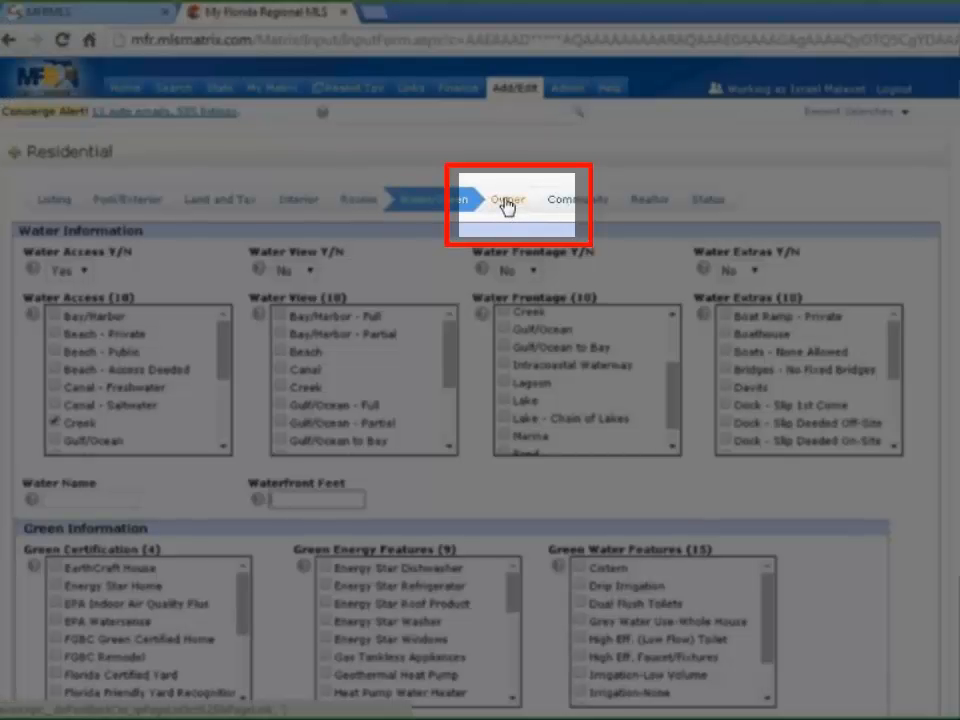
On the Owner tab, clear the owner name and set Ownership to Fee Simple
left_click(506, 203)
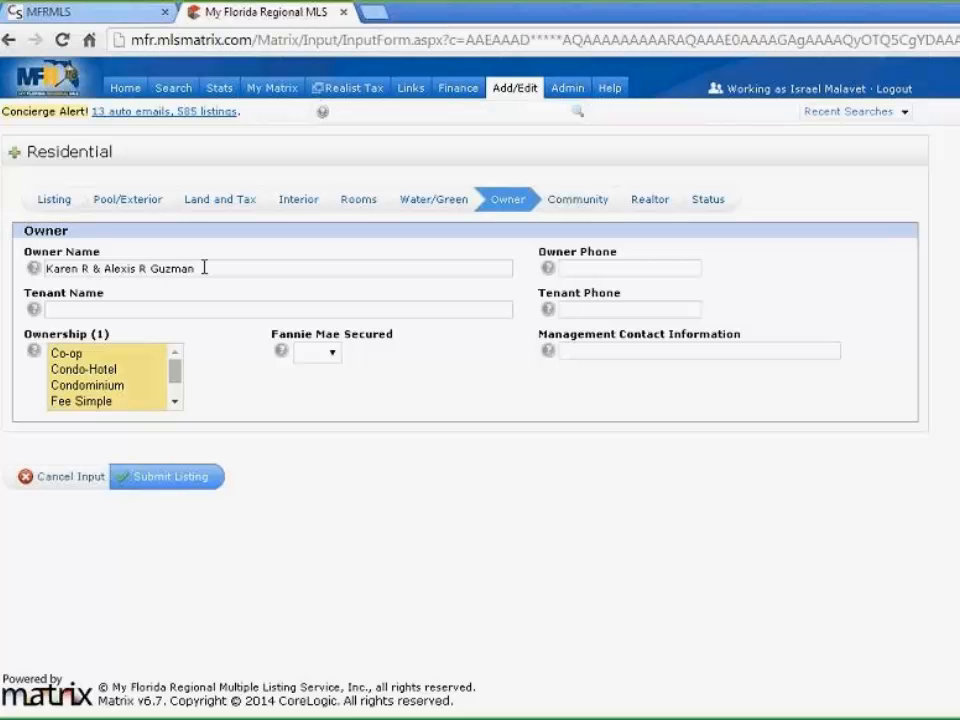
left_click_drag(203, 267, 34, 285)
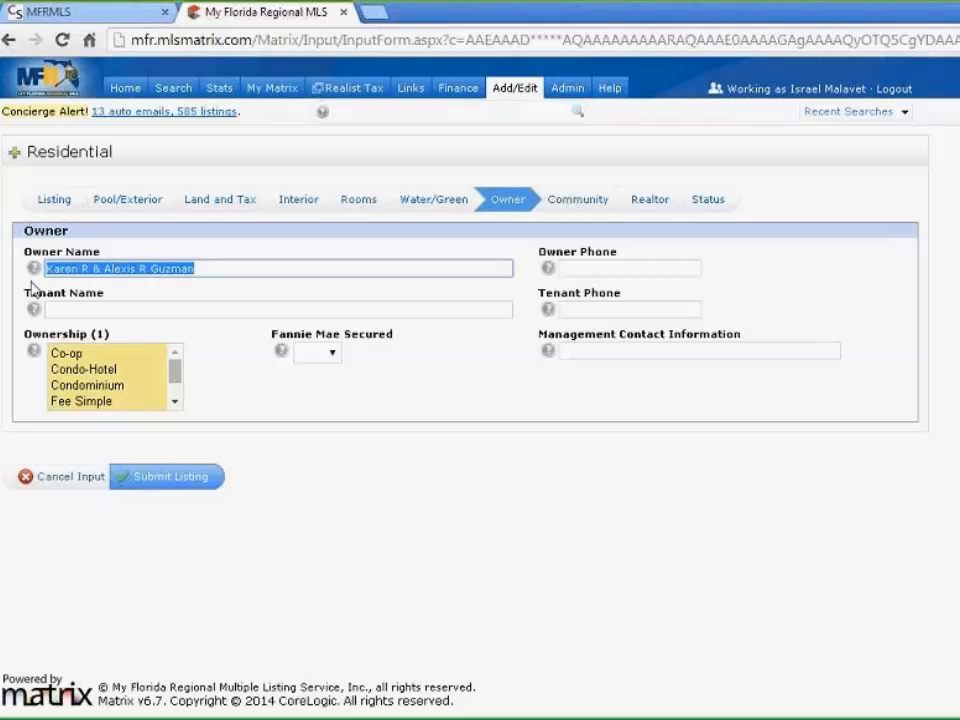
key("BackSpace")
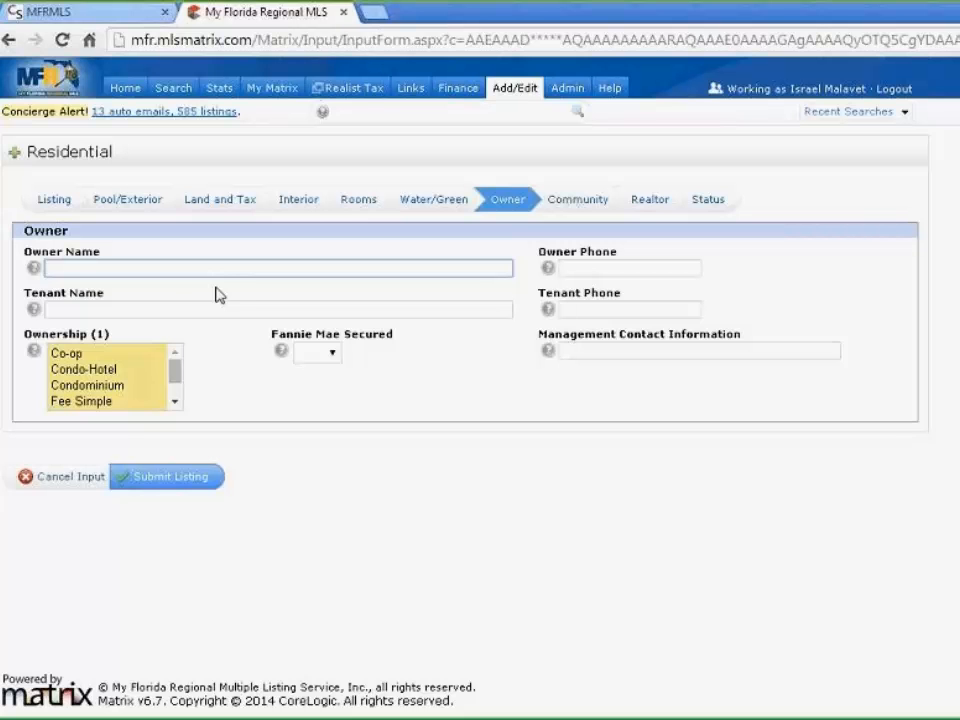
left_click(118, 401)
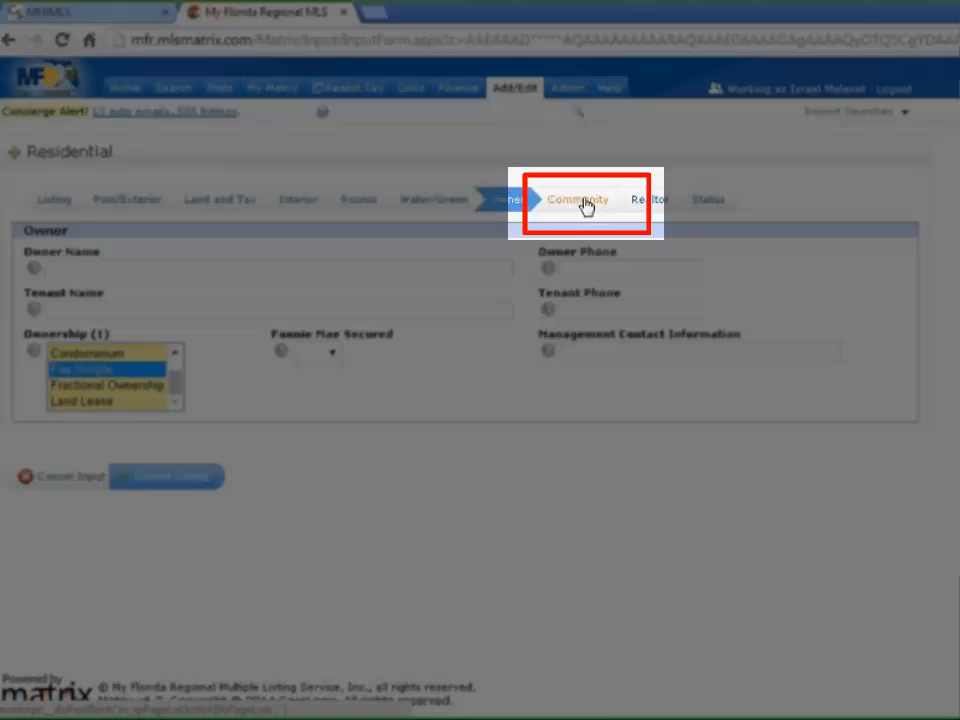
On the Community tab, choose None for HOA/Comm Assn
left_click(585, 204)
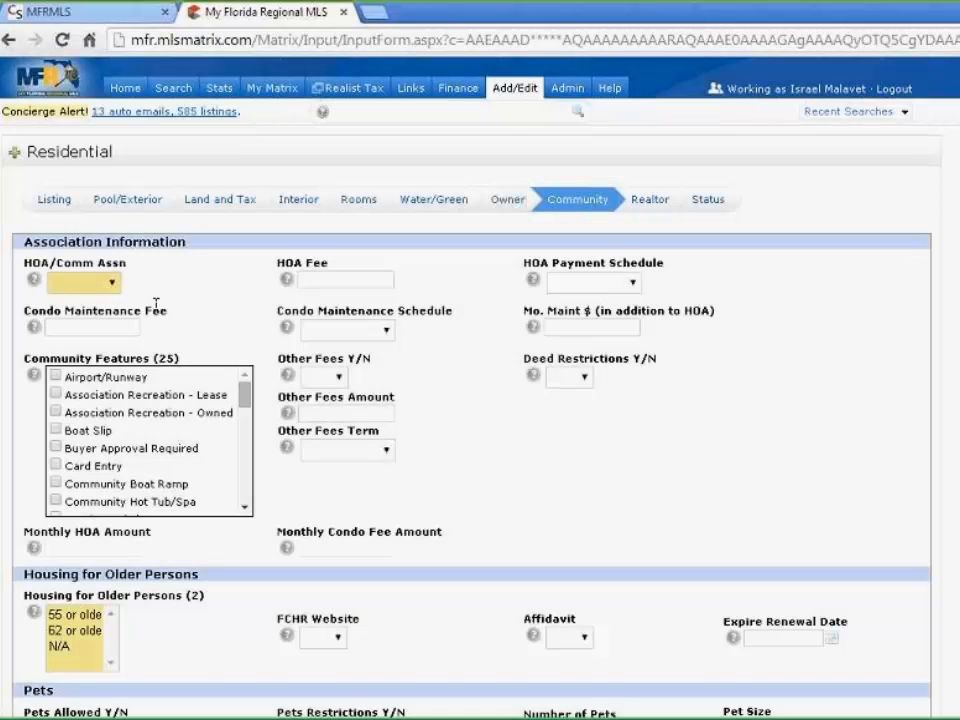
left_click(112, 284)
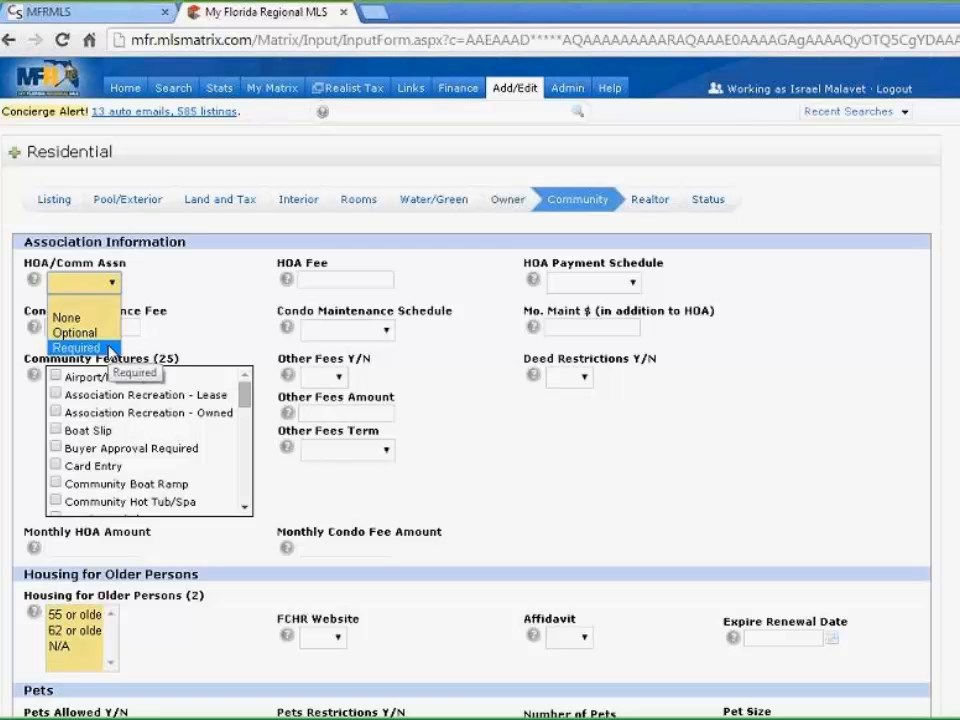
left_click(82, 319)
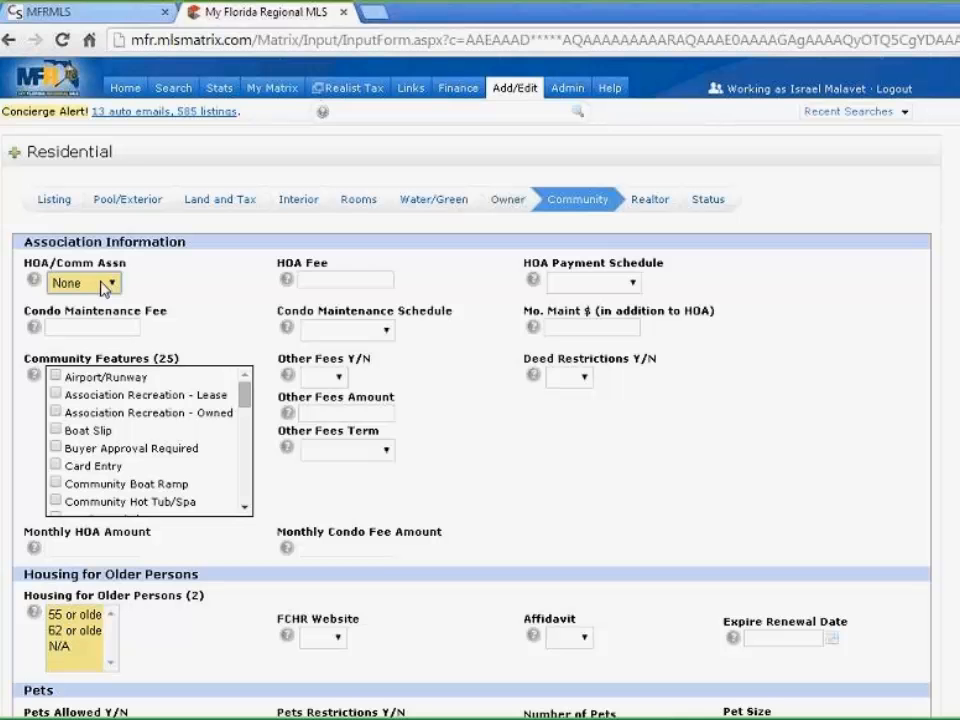
left_click(101, 282)
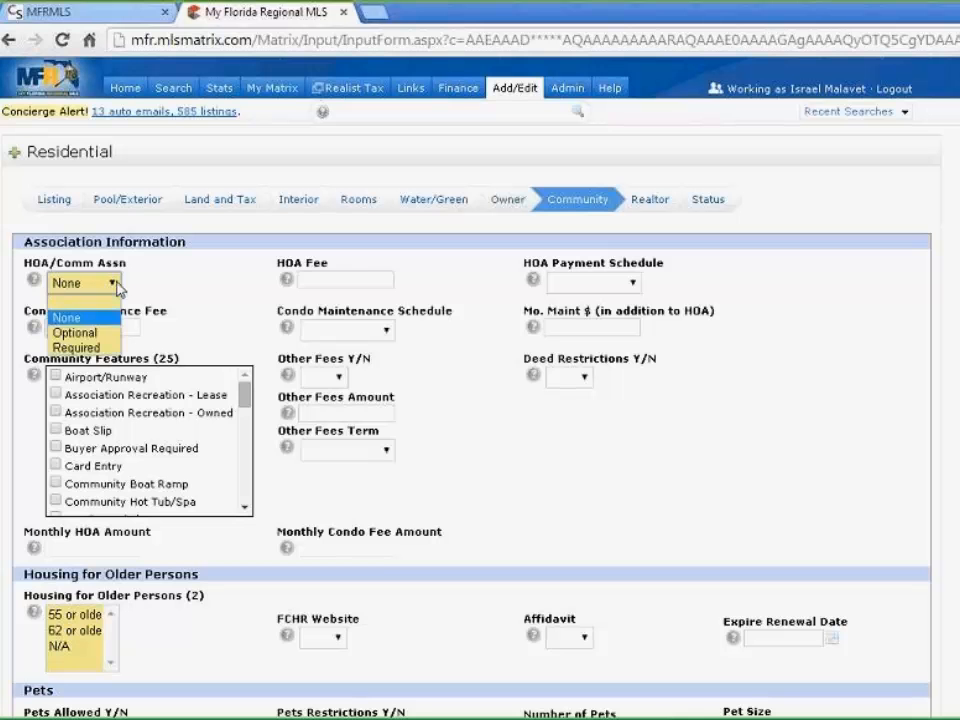
left_click(280, 270)
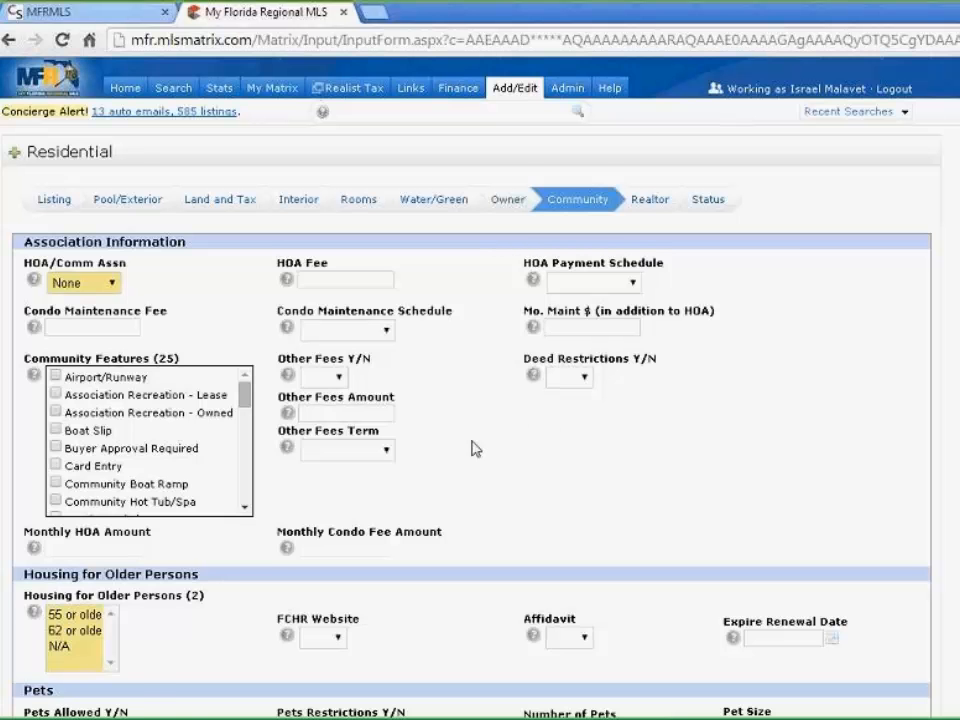
scroll(484, 448, "down", 2)
scroll(484, 448, "down", 3)
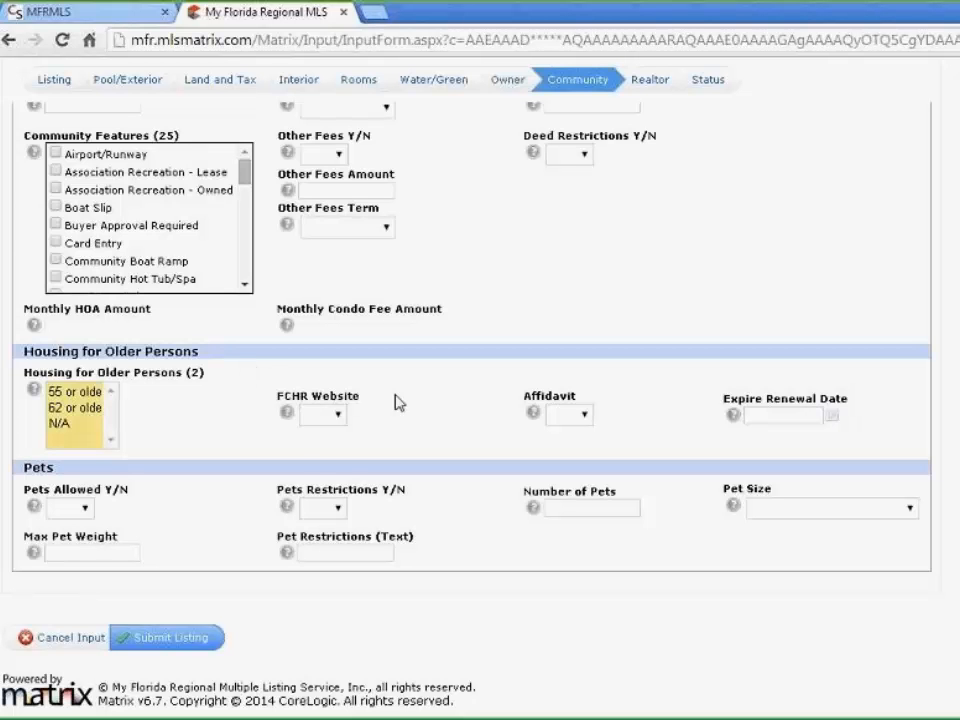
left_click(338, 416)
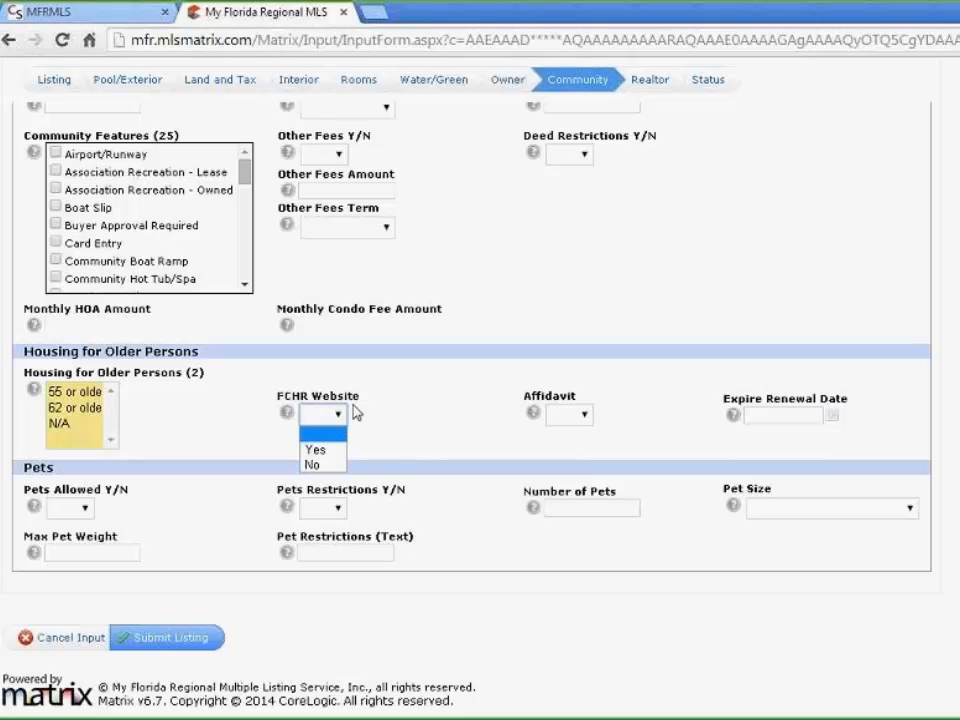
left_click(415, 410)
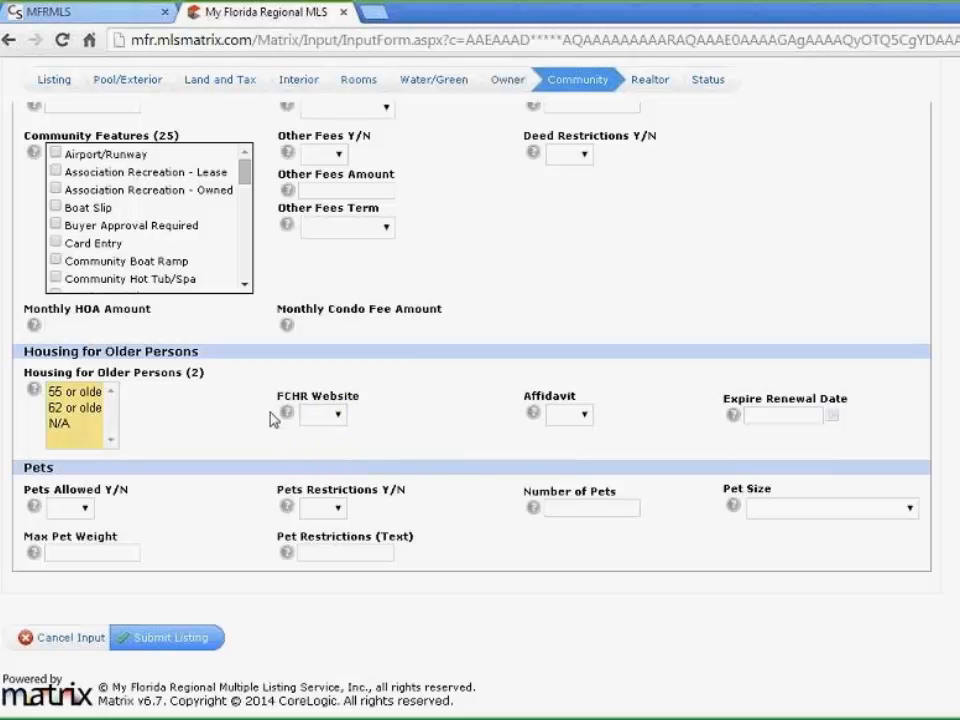
left_click(588, 417)
left_click(638, 421)
Set Pets Allowed and Pets Restrictions to Yes, with 1 as the number of pets
left_click(72, 508)
left_click(64, 541)
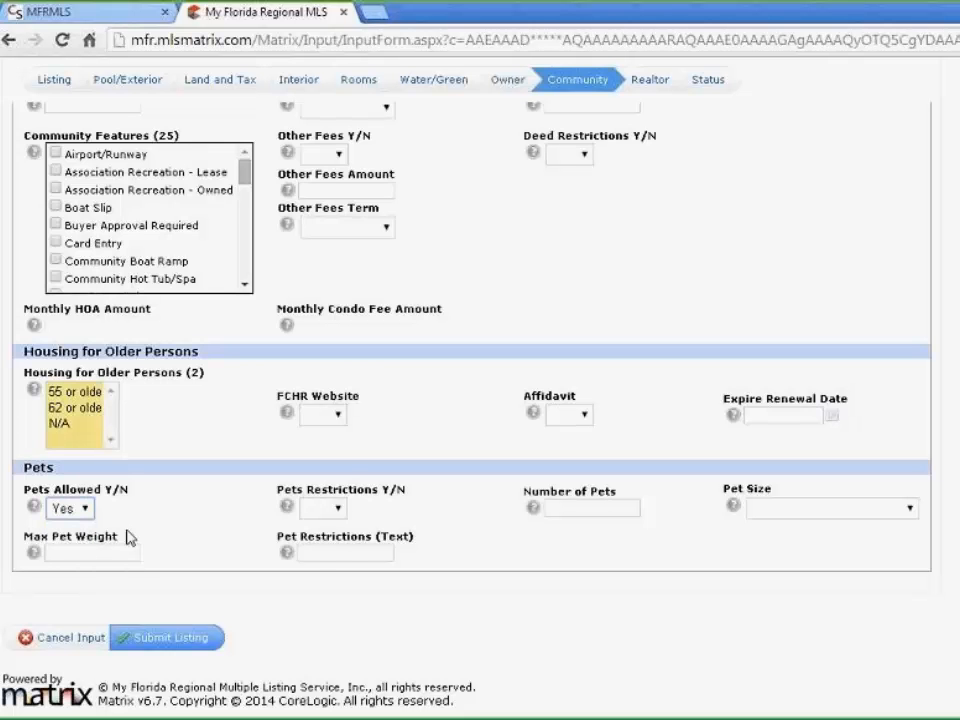
left_click(338, 508)
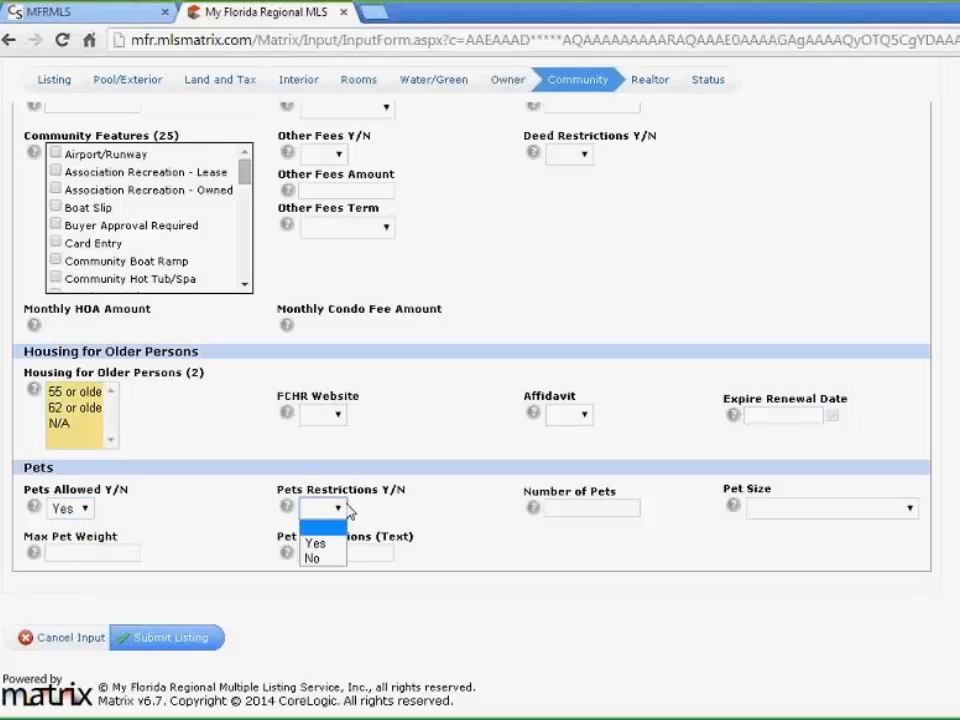
left_click(315, 543)
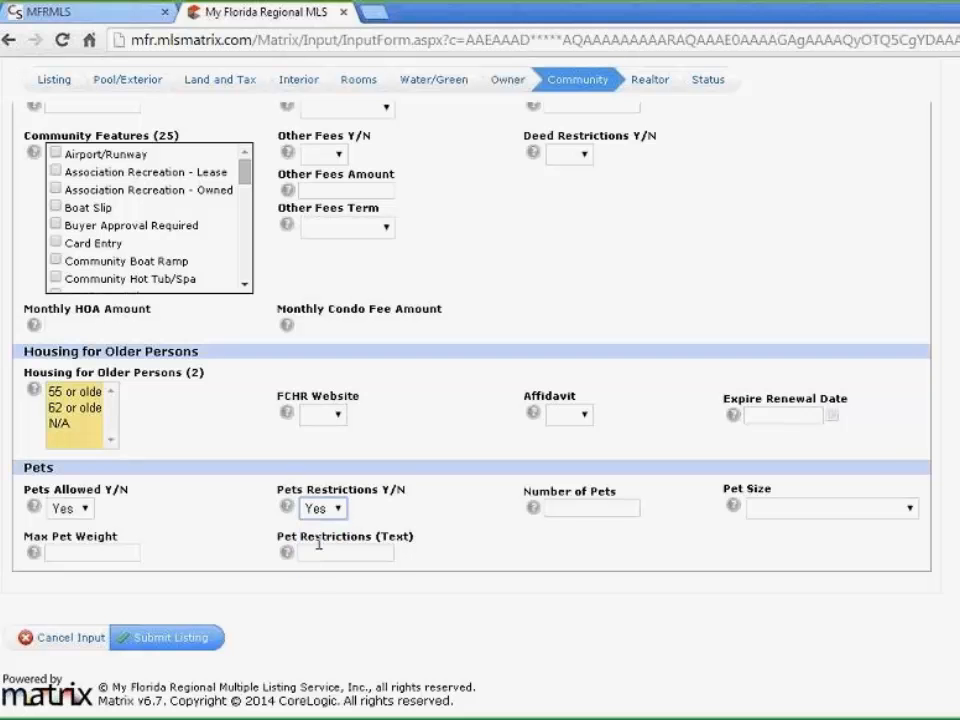
left_click(567, 509)
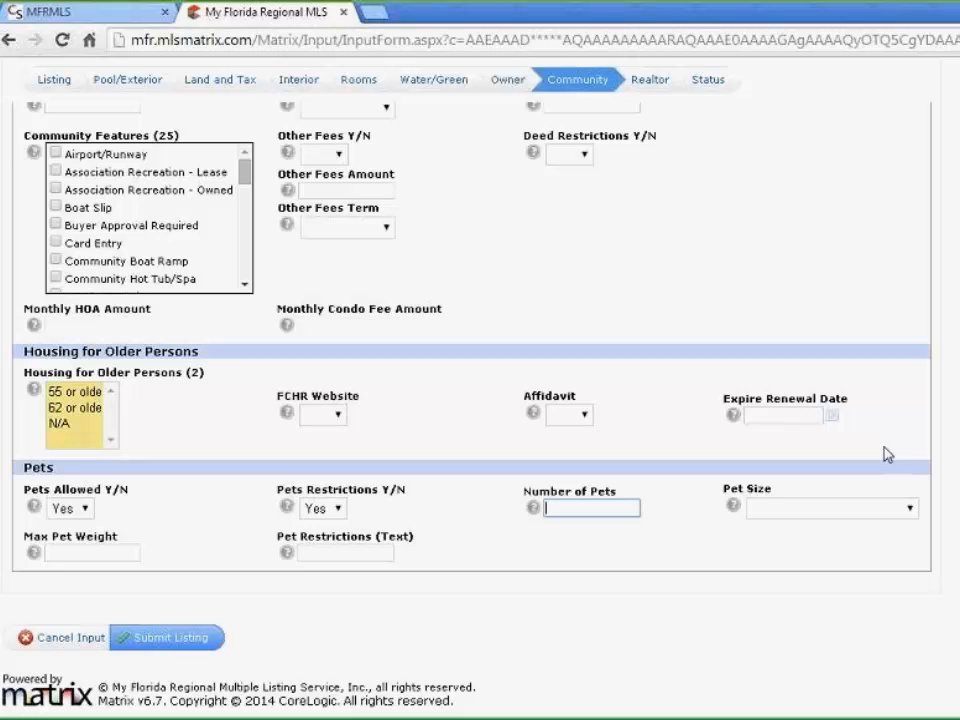
type("1")
Set Pet Size to Medium (36-60 Lbs.) and Max Pet Weight to 60
left_click(908, 509)
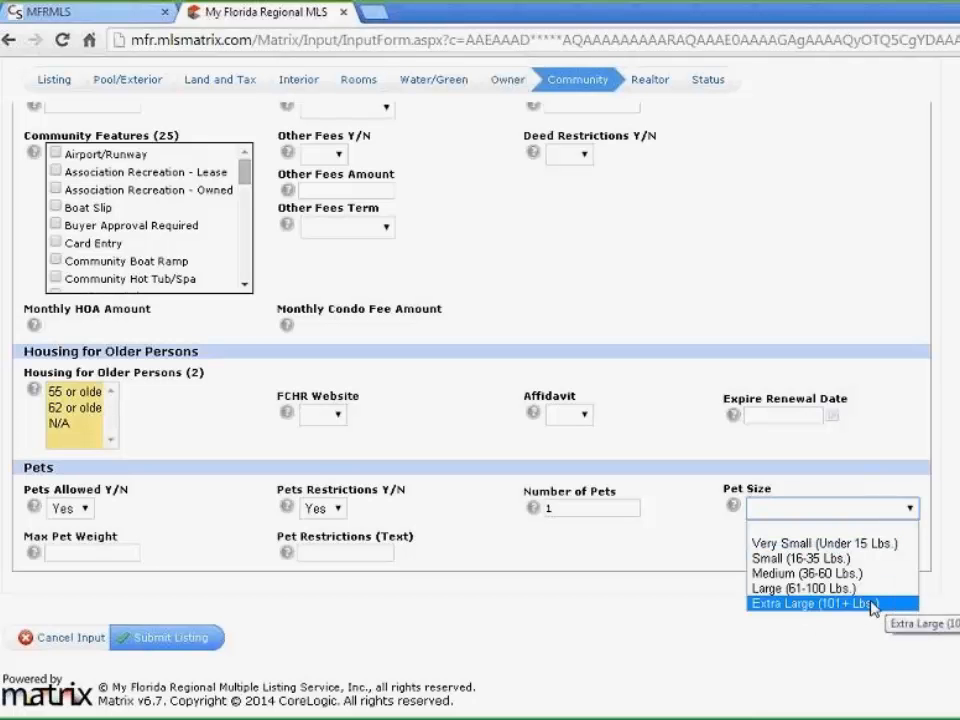
left_click(784, 575)
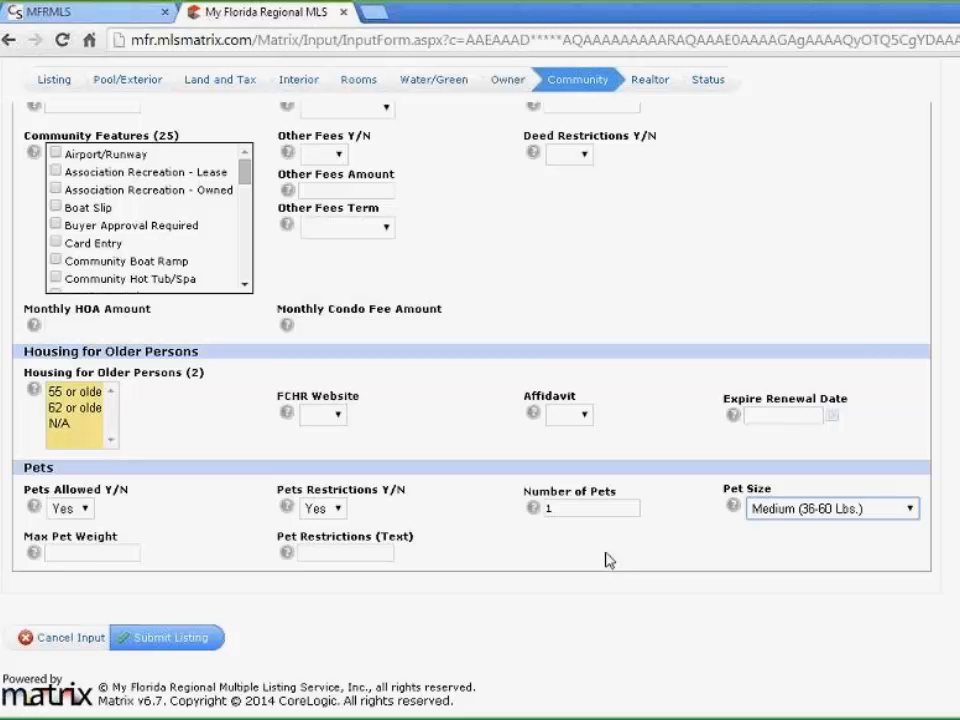
left_click(129, 553)
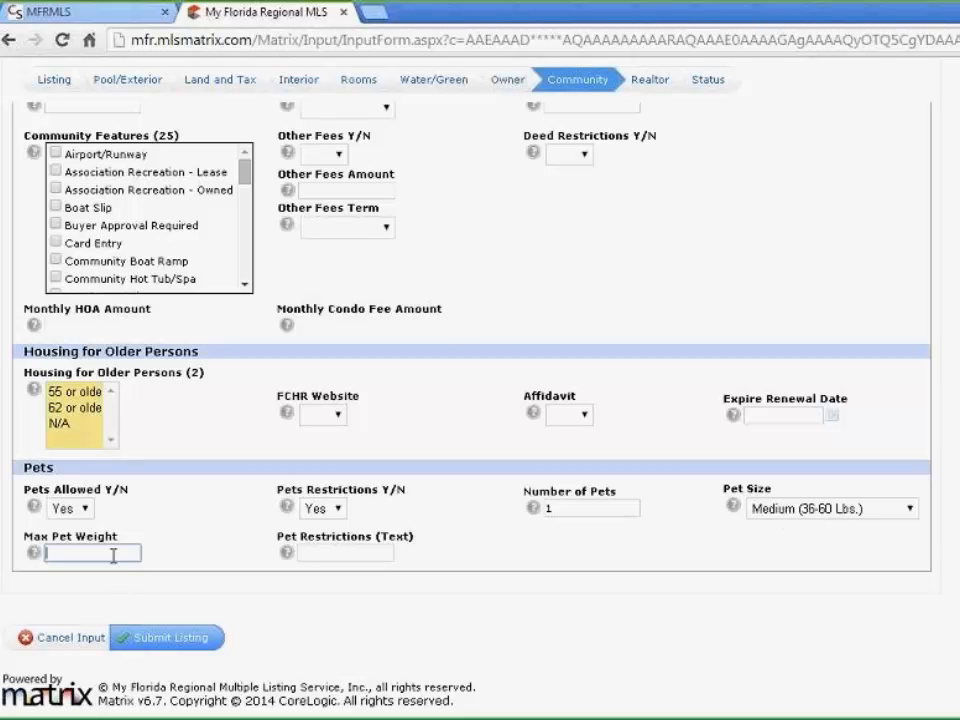
type("60")
key("BackSpace")
type("0")
left_click(361, 554)
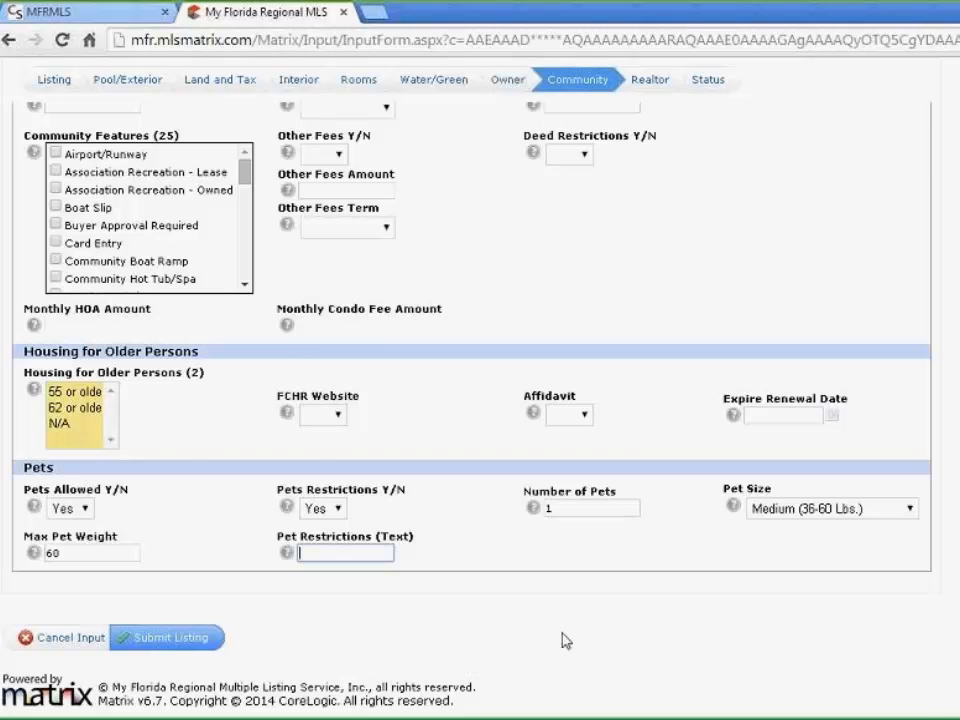
scroll(631, 625, "up", 3)
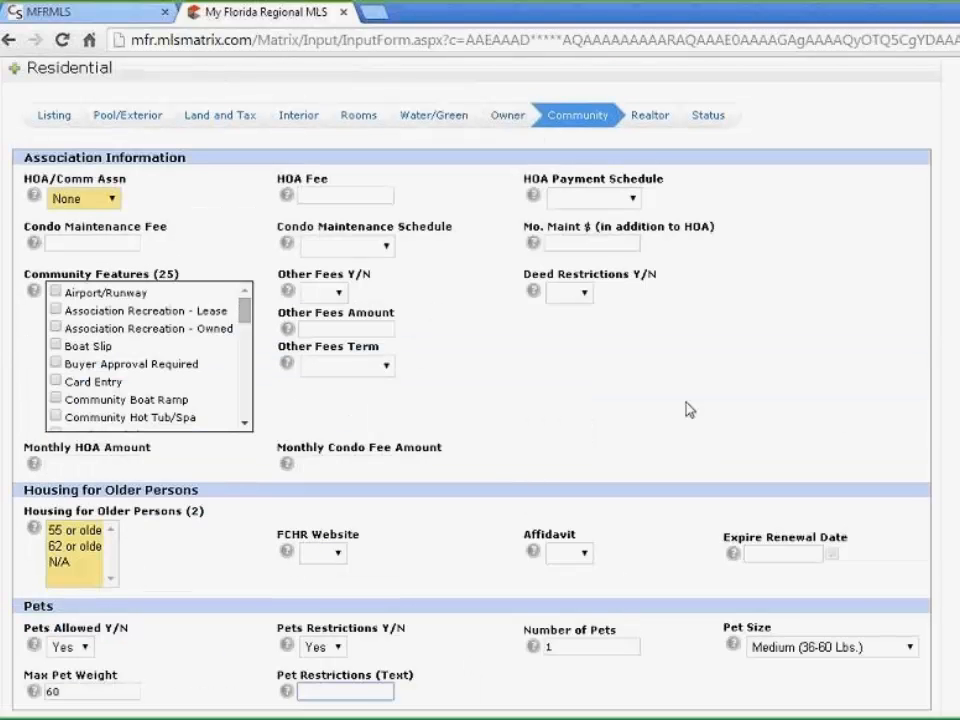
Open the Realtor tab and review the prefilled agent, office and compensation fields
left_click(648, 118)
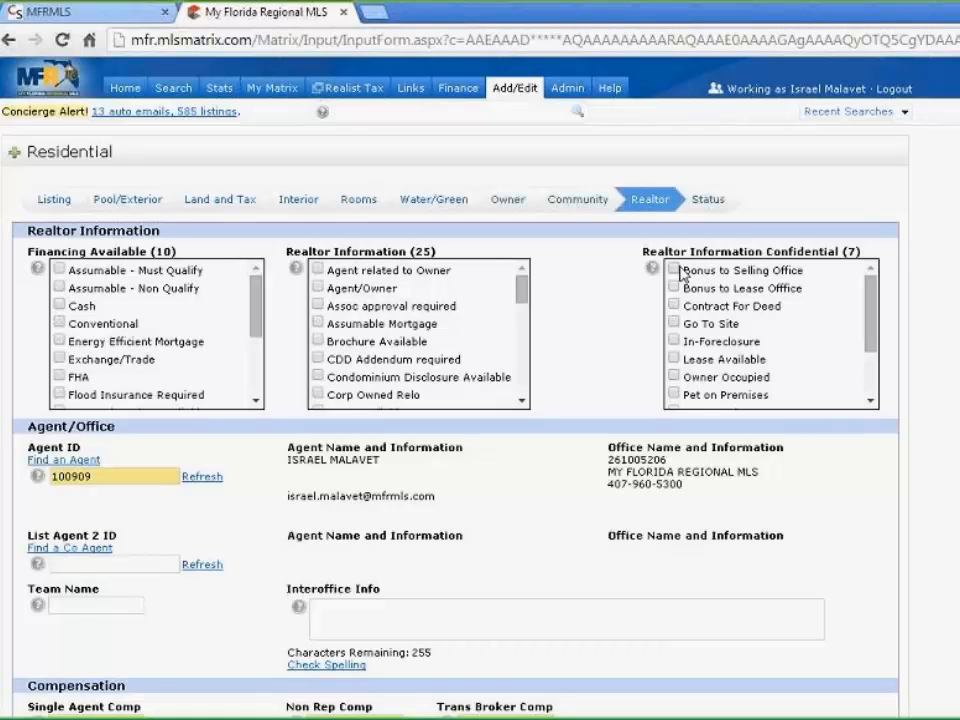
scroll(671, 360, "down", 5)
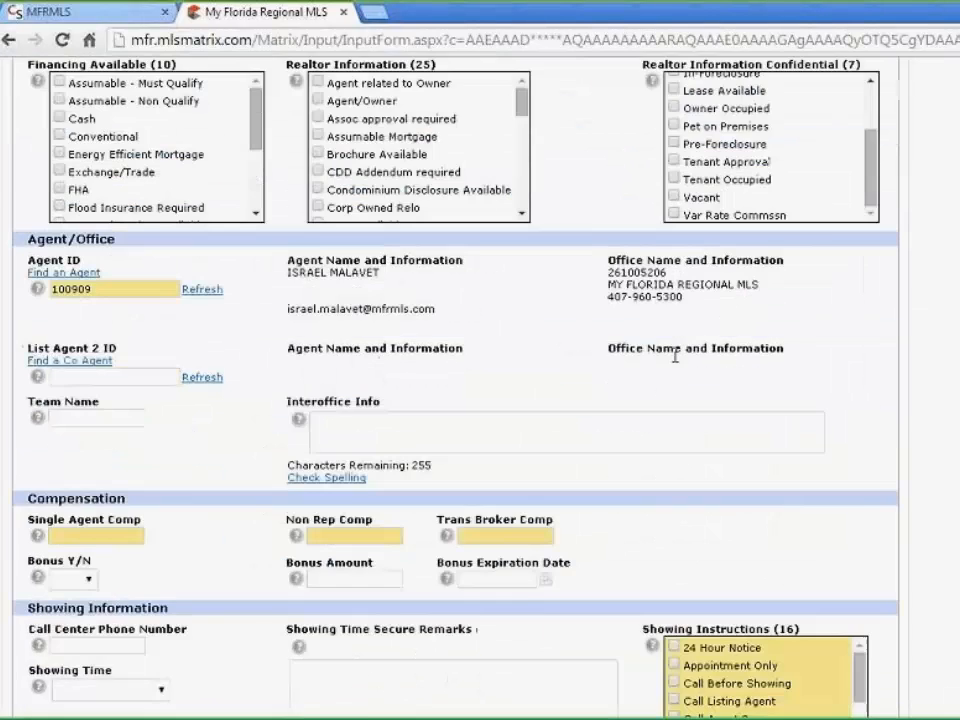
scroll(675, 355, "down", 5)
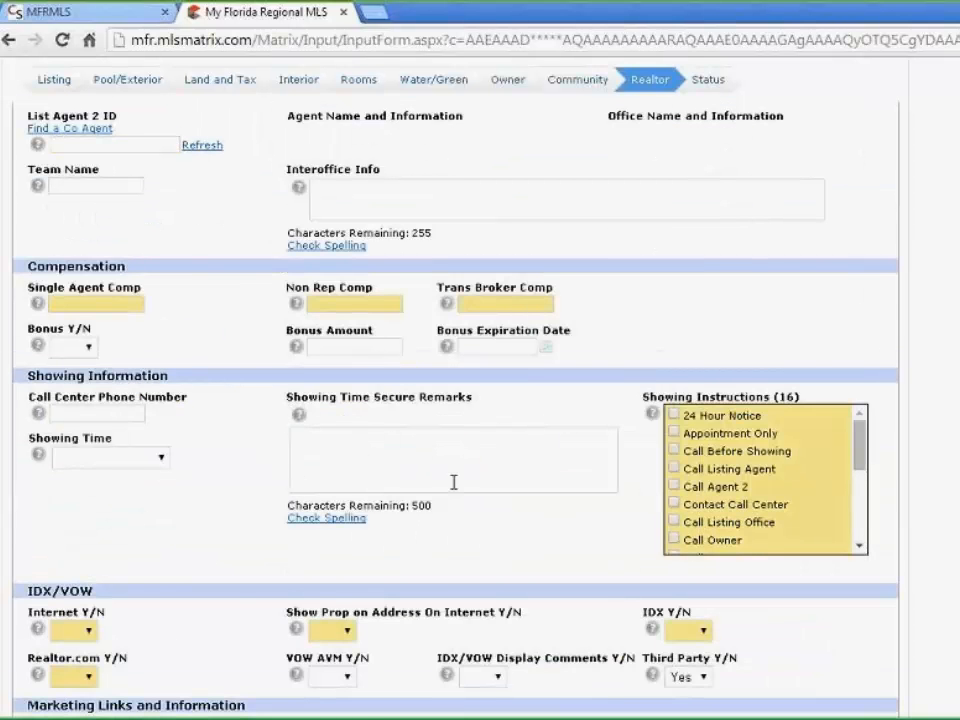
scroll(453, 482, "down", 5)
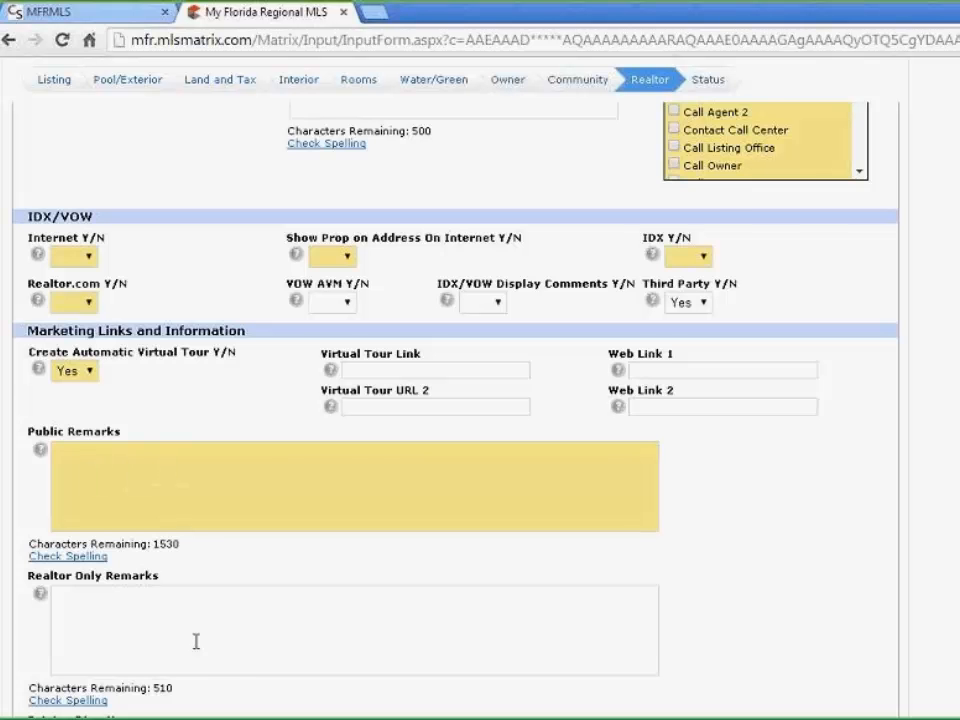
scroll(411, 465, "up", 10)
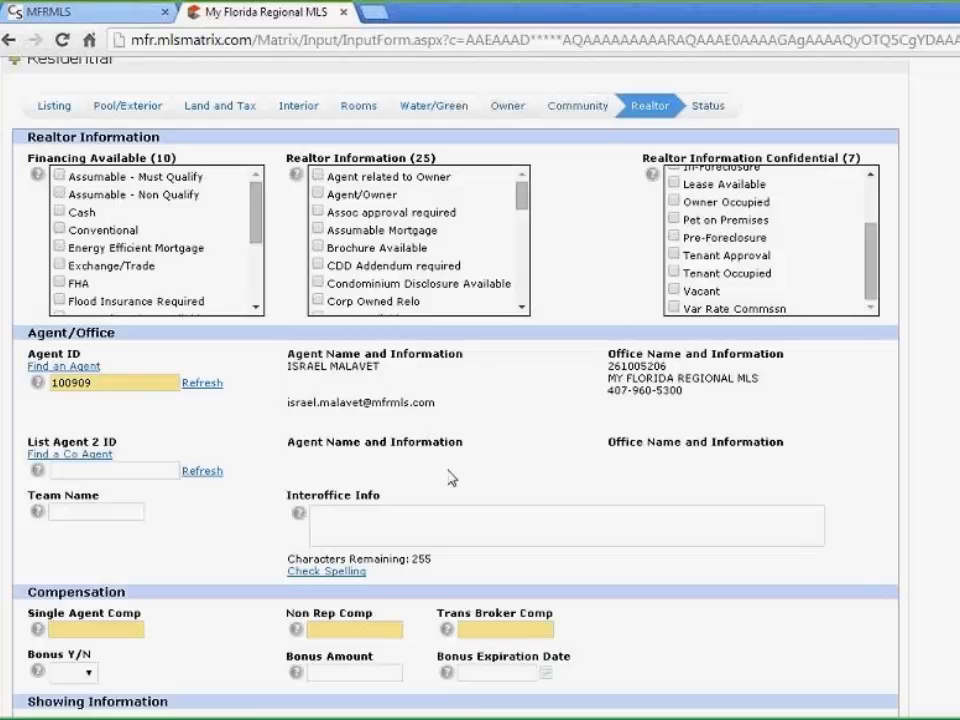
left_click(136, 469)
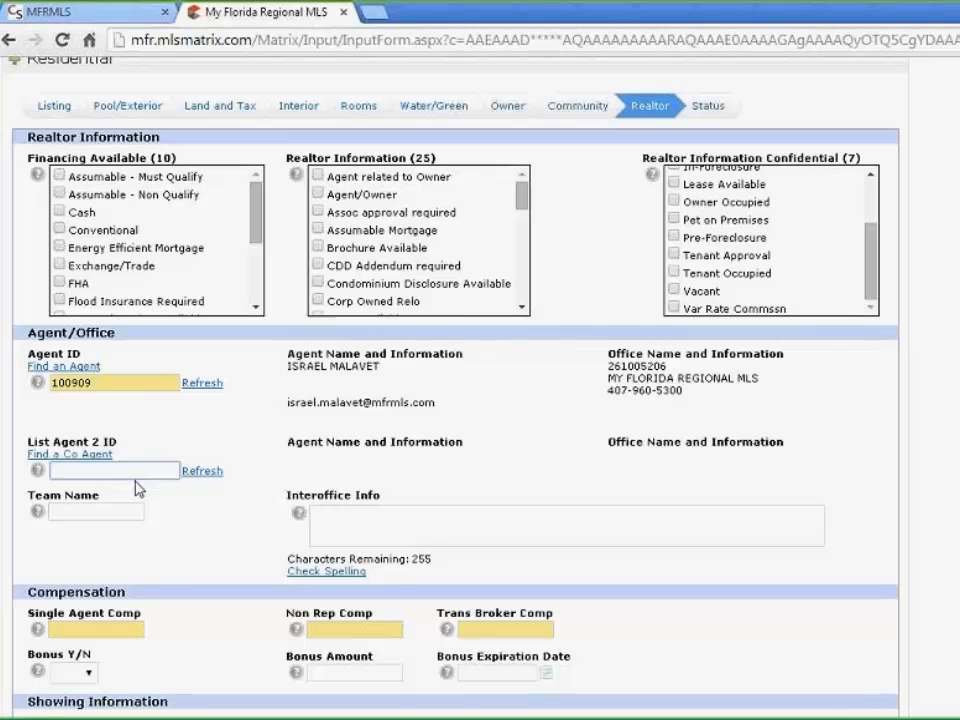
left_click(360, 522)
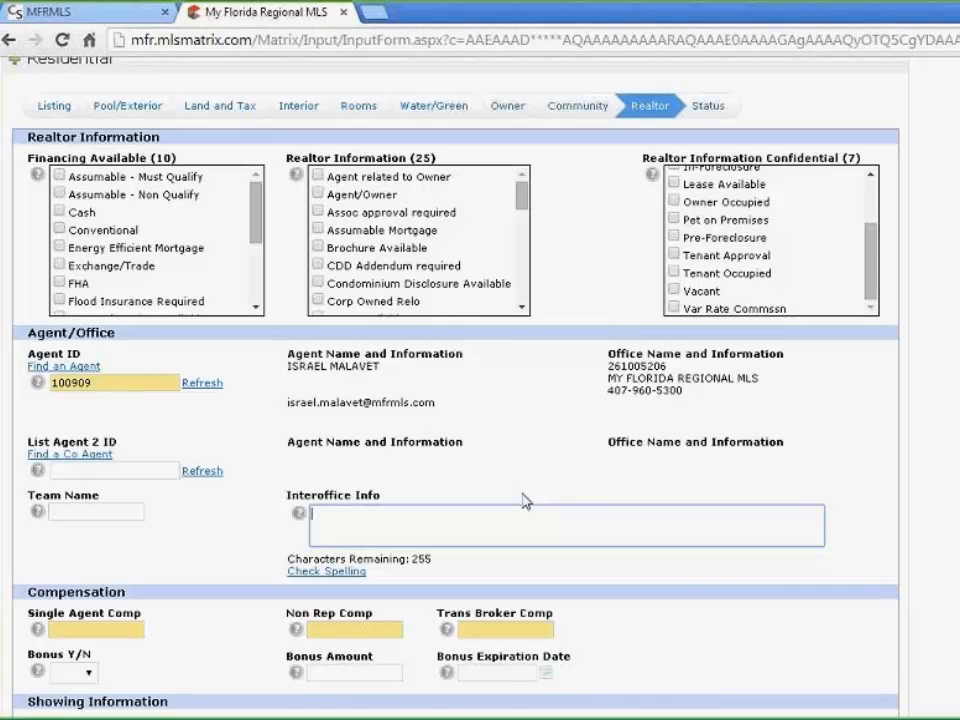
scroll(524, 500, "down", 3)
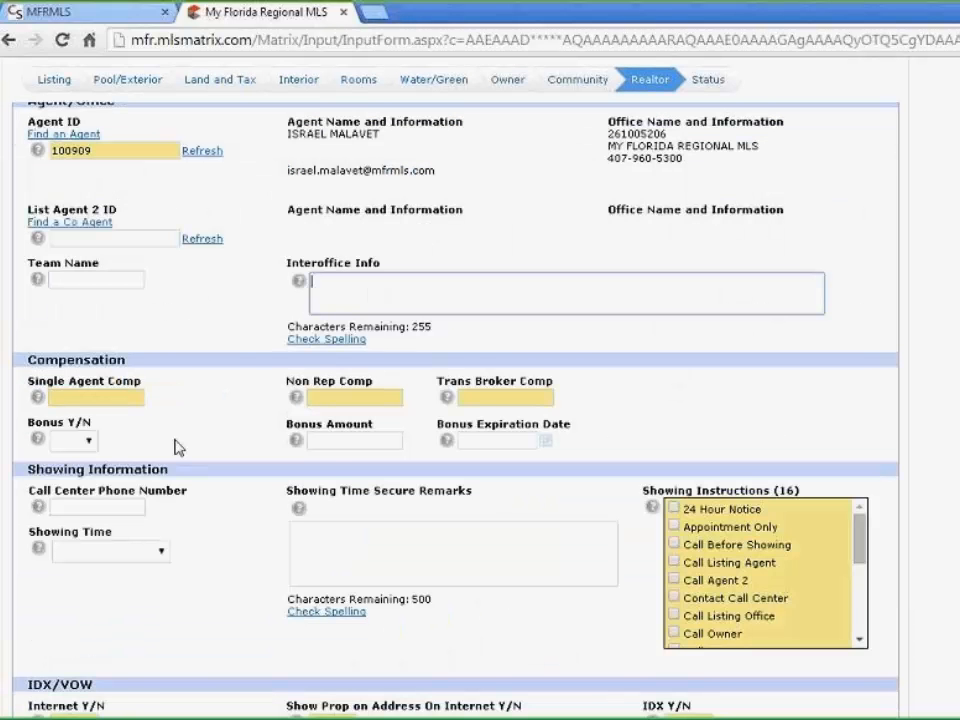
Enter Single Agent Comp 3%, Non Rep Comp $1500 and Trans Broker Comp 3%-$250
left_click(95, 398)
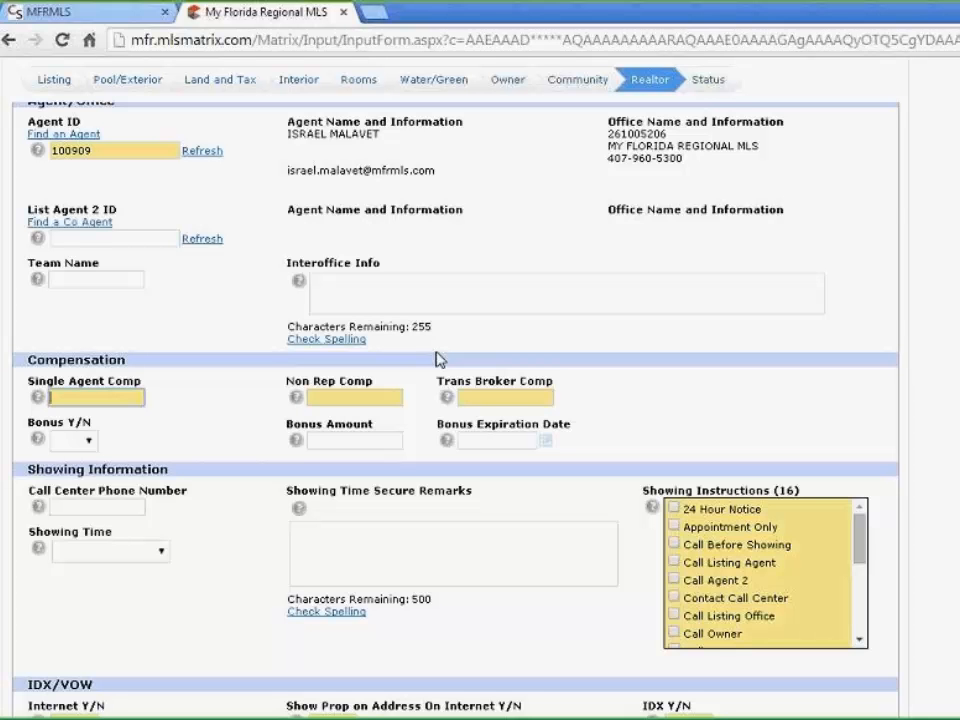
type("3")
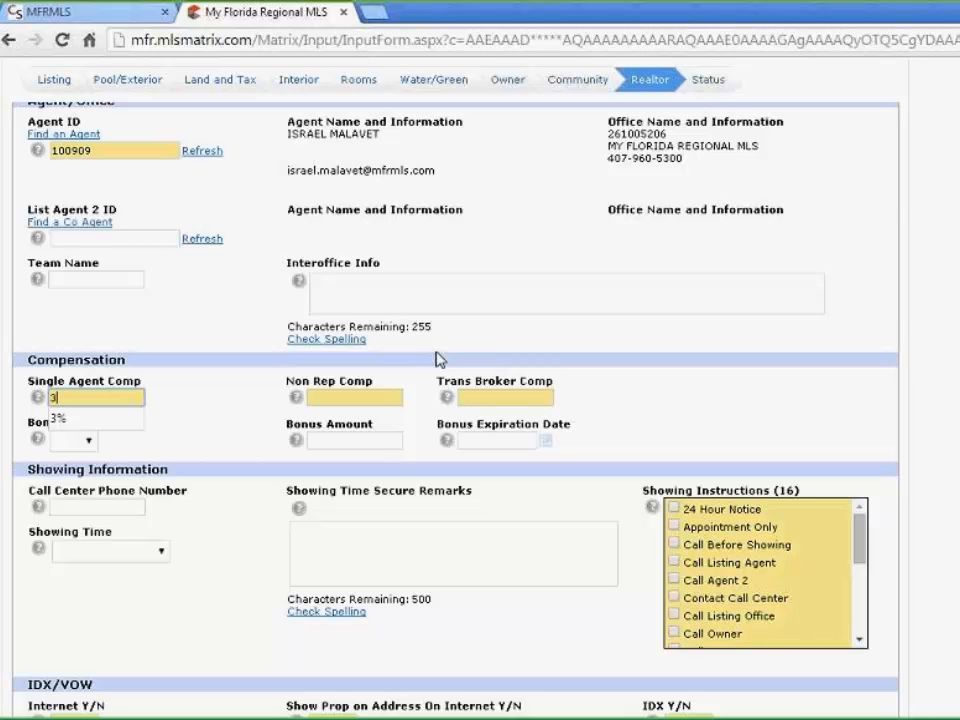
type("%")
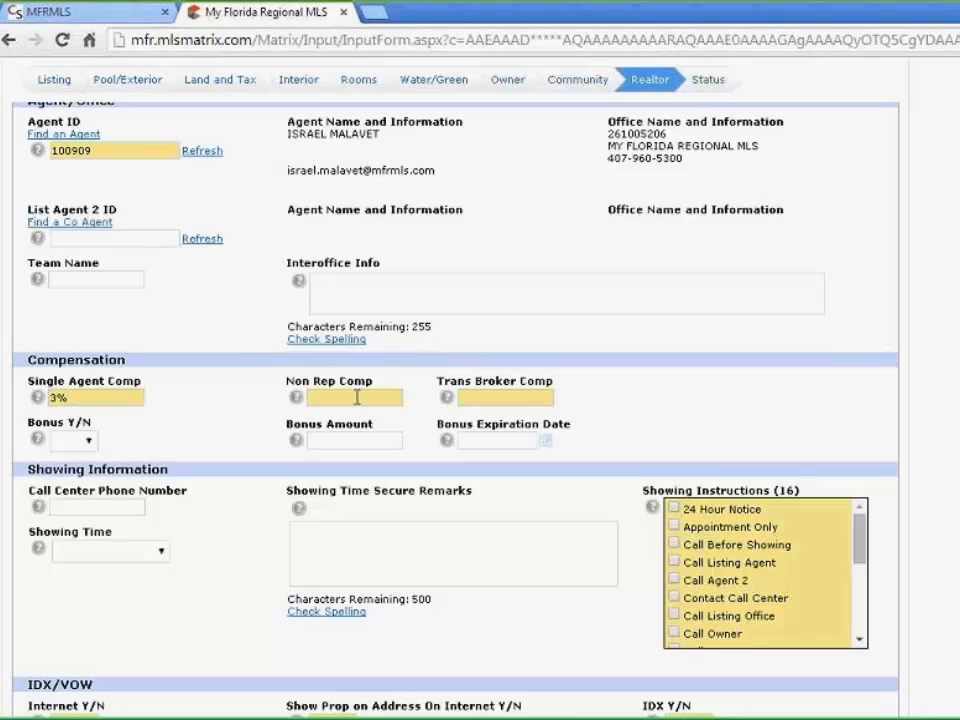
left_click(358, 397)
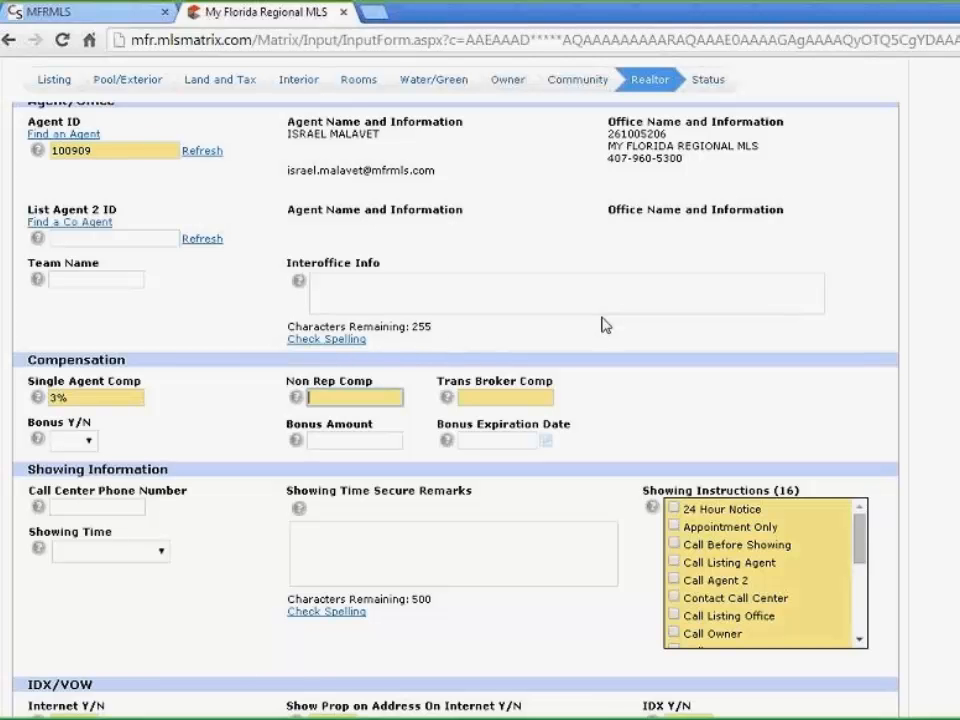
type("1")
type("0")
key("Left")
key("Left")
key("Left")
key("Left")
type("$")
left_click(469, 398)
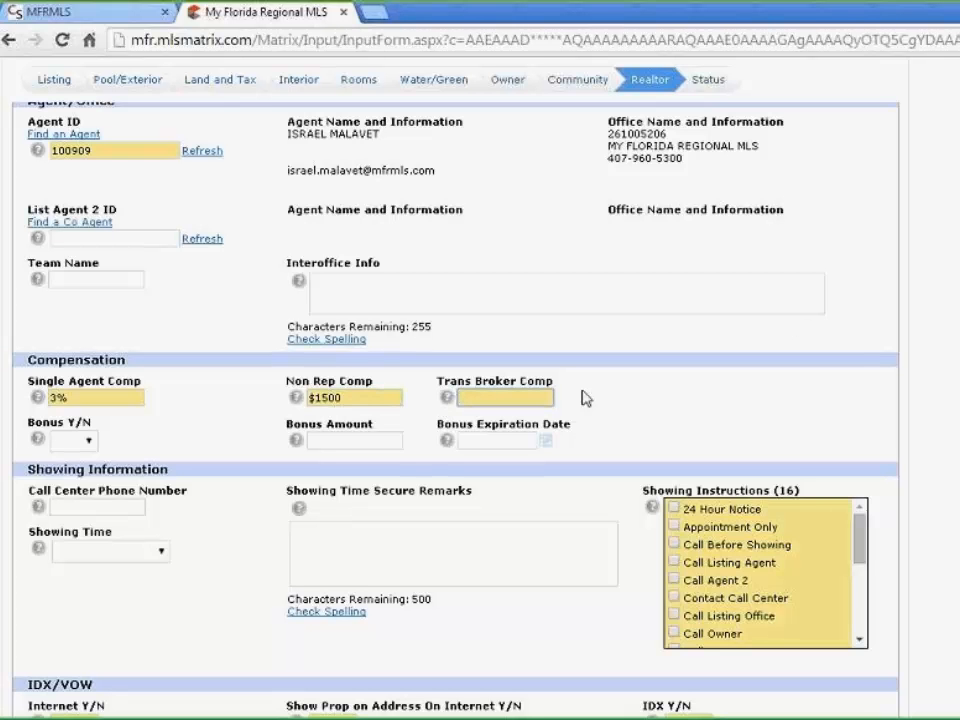
type("3")
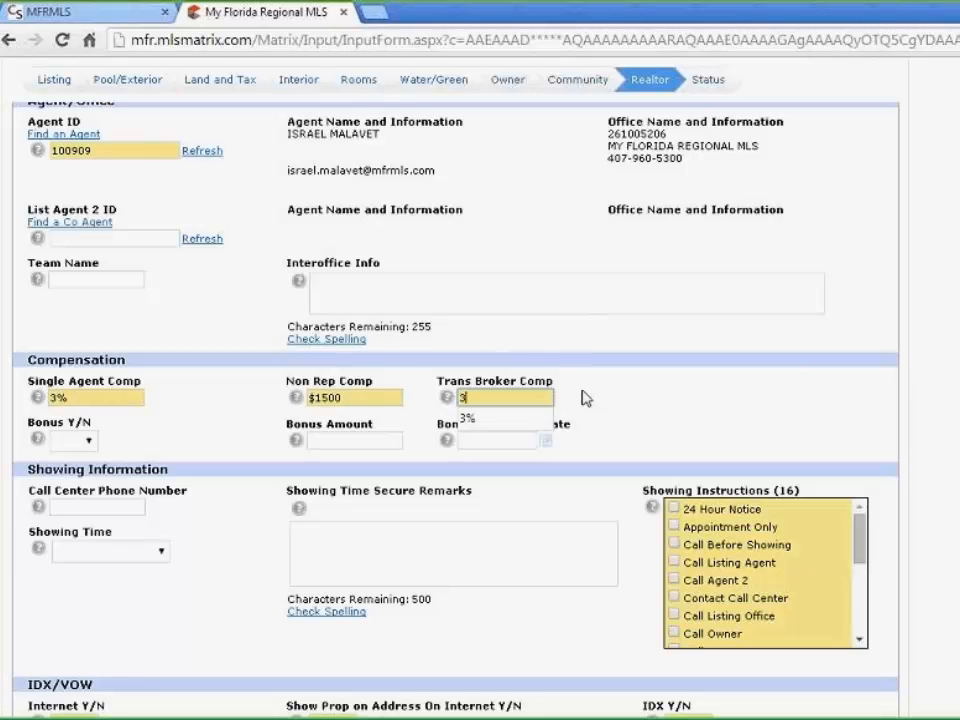
type("%-")
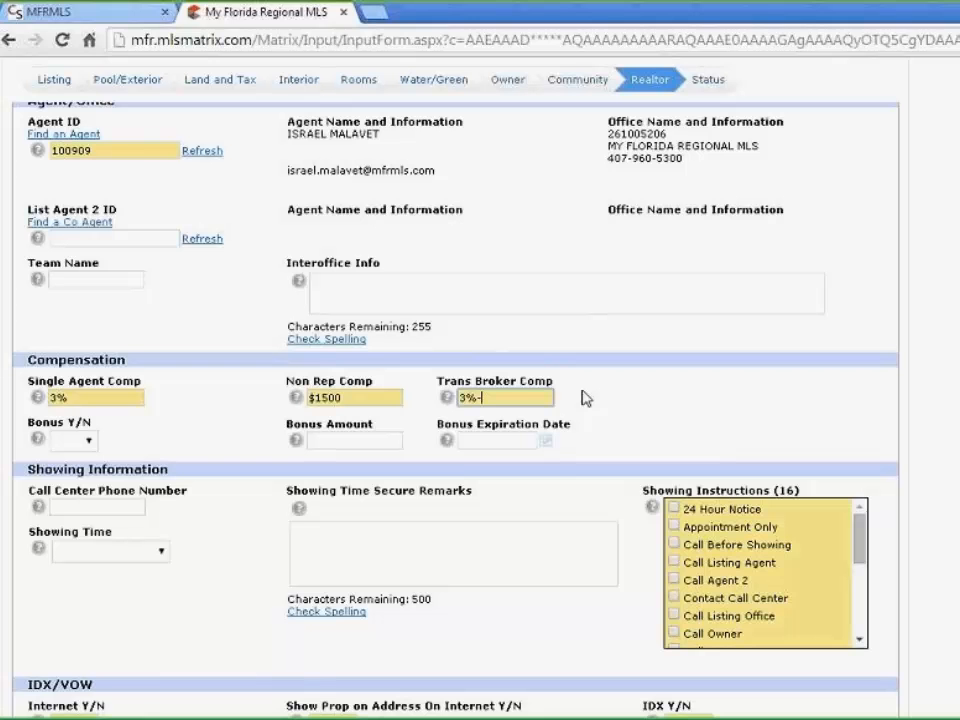
type("$250")
scroll(770, 408, "down", 1)
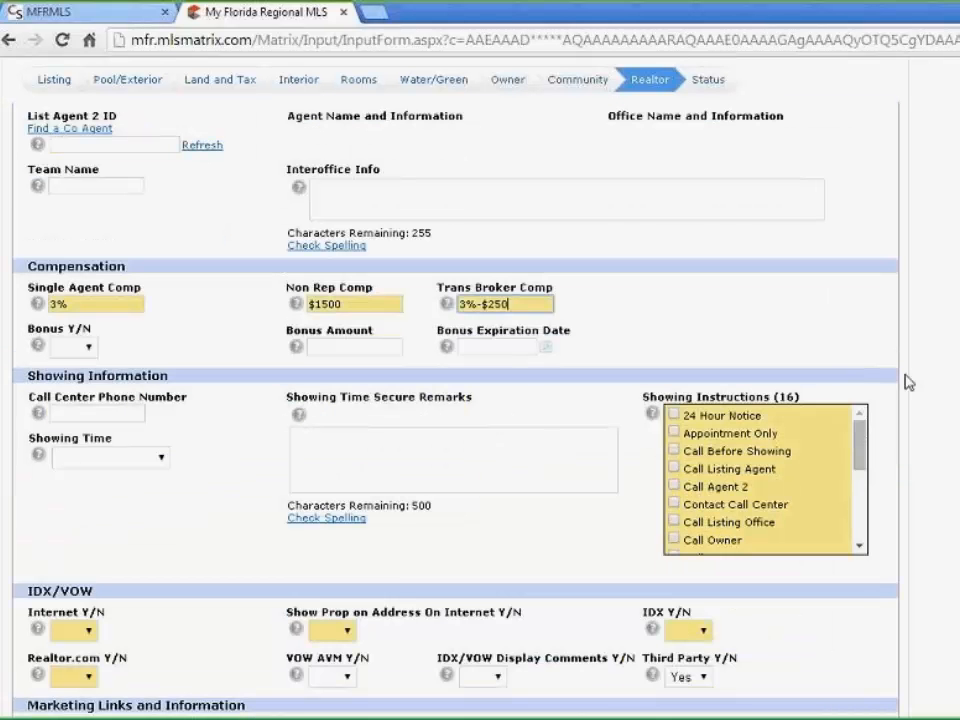
Tick 24 Hour Notice and Appointment Only; add secure remarks giving the lock box code and a windows note
left_click(674, 414)
left_click(675, 432)
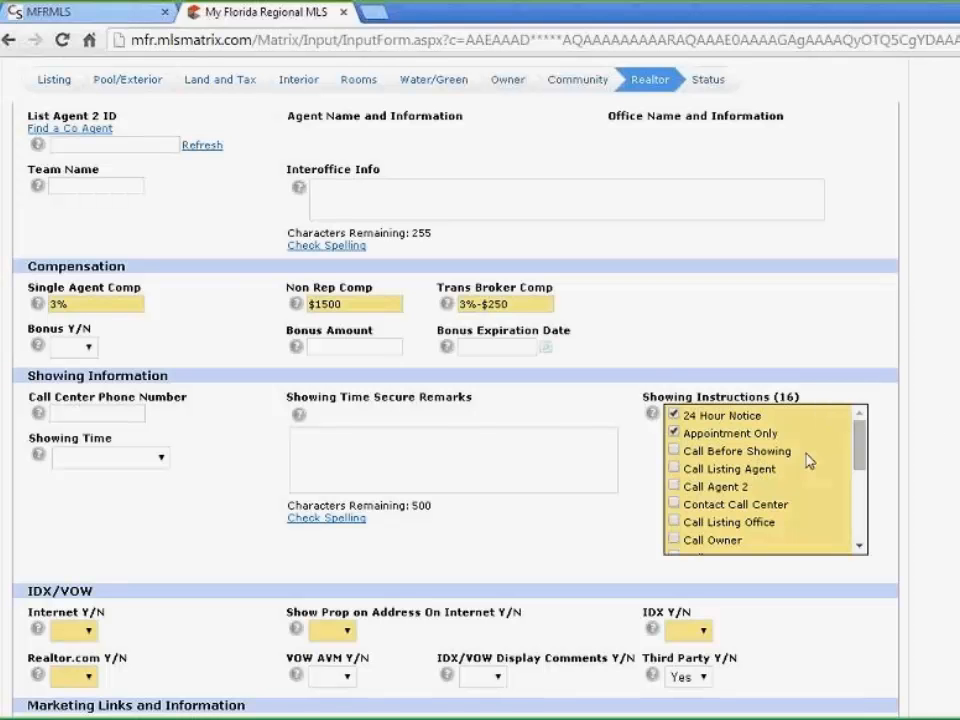
left_click(369, 478)
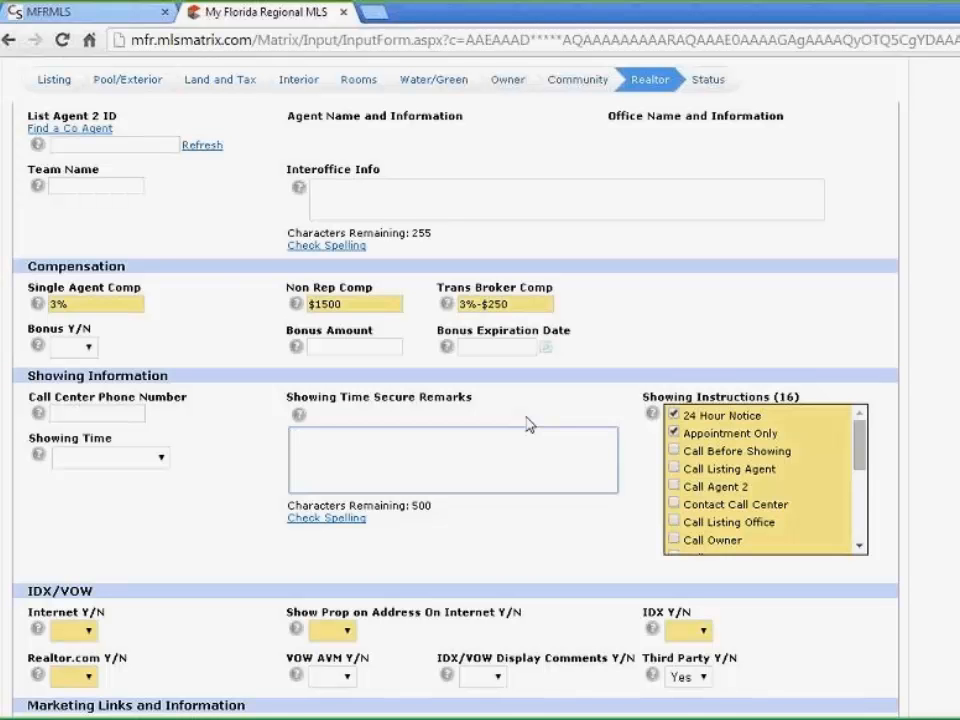
type("Lock Co")
type("d")
key("BackSpace")
key("BackSpace")
key("BackSpace")
type("Box Code ")
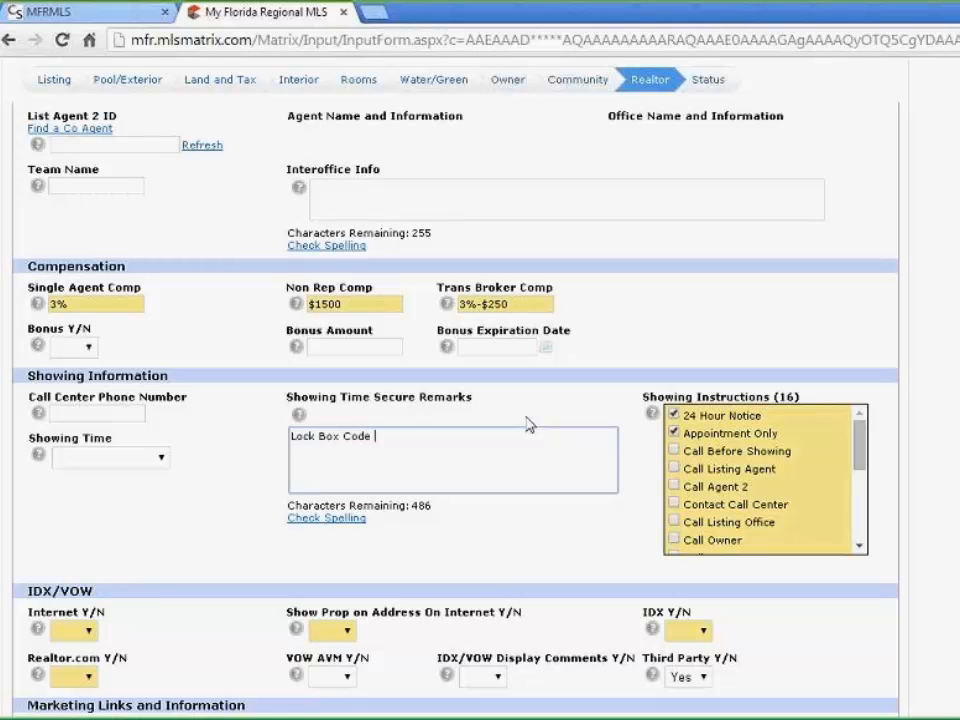
type("is 1234 do ope")
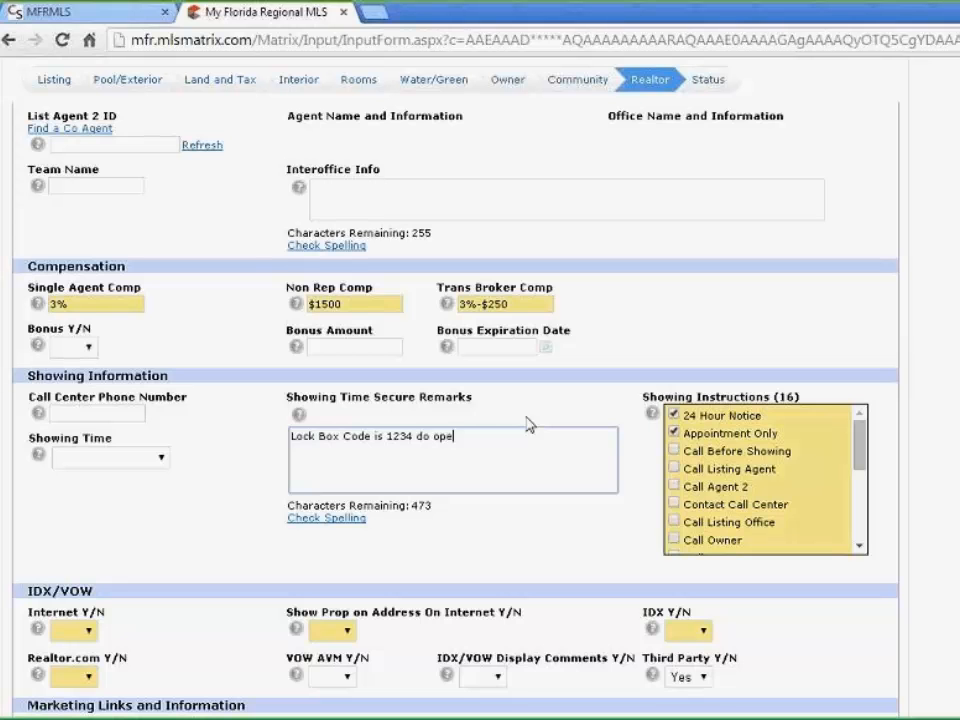
type("n any windows")
Set Internet, Show Prop on Address and IDX to Yes in the IDX/VOW section
scroll(656, 446, "down", 3)
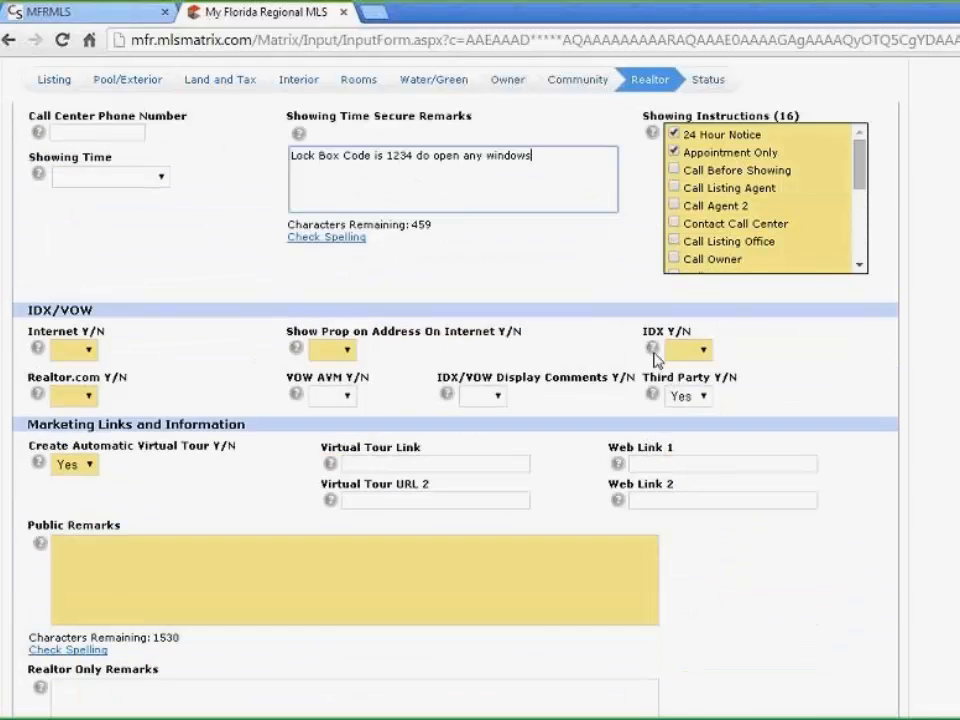
left_click(76, 350)
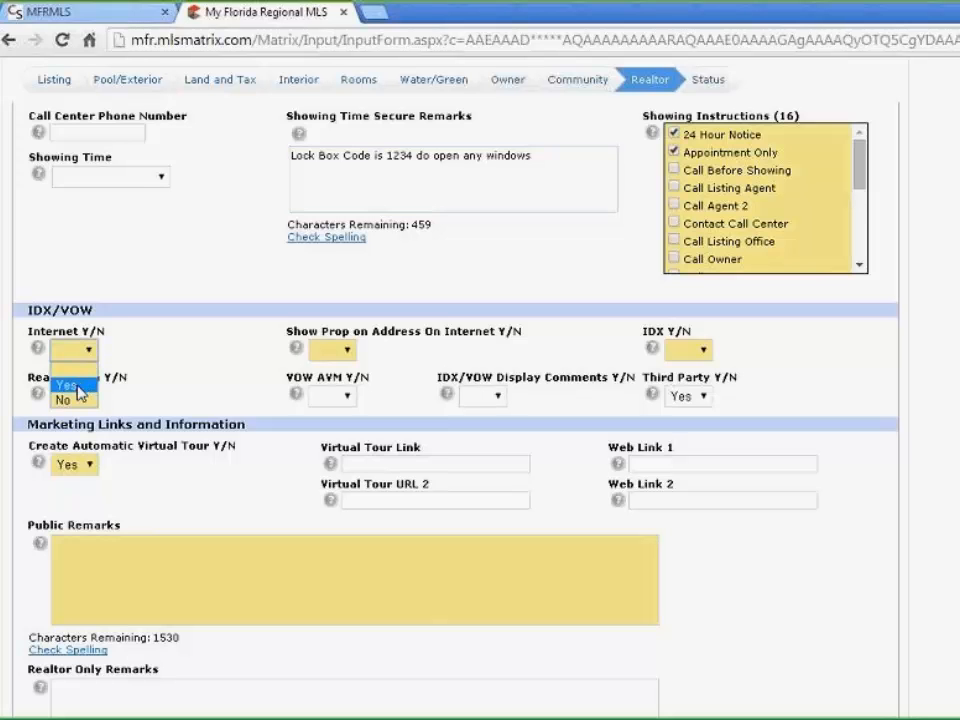
left_click(80, 386)
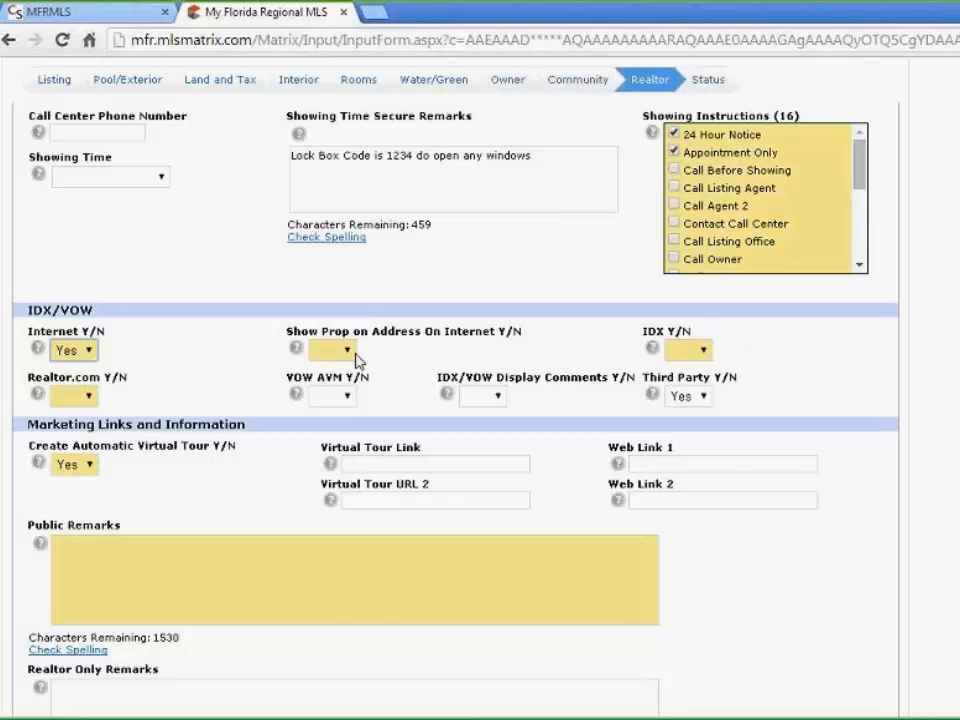
left_click(349, 352)
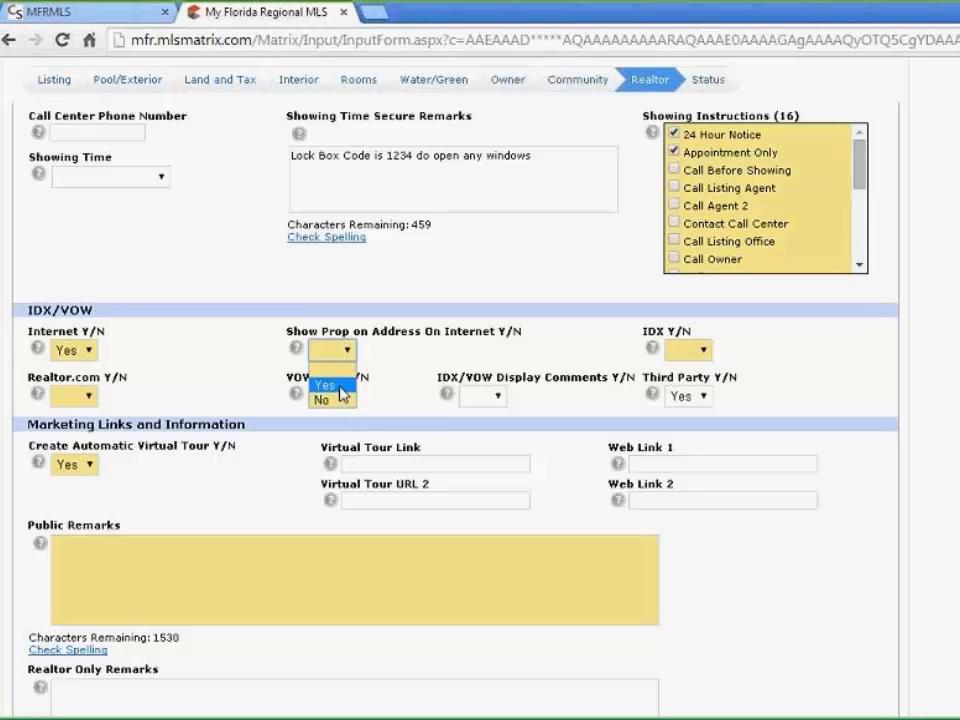
left_click(329, 385)
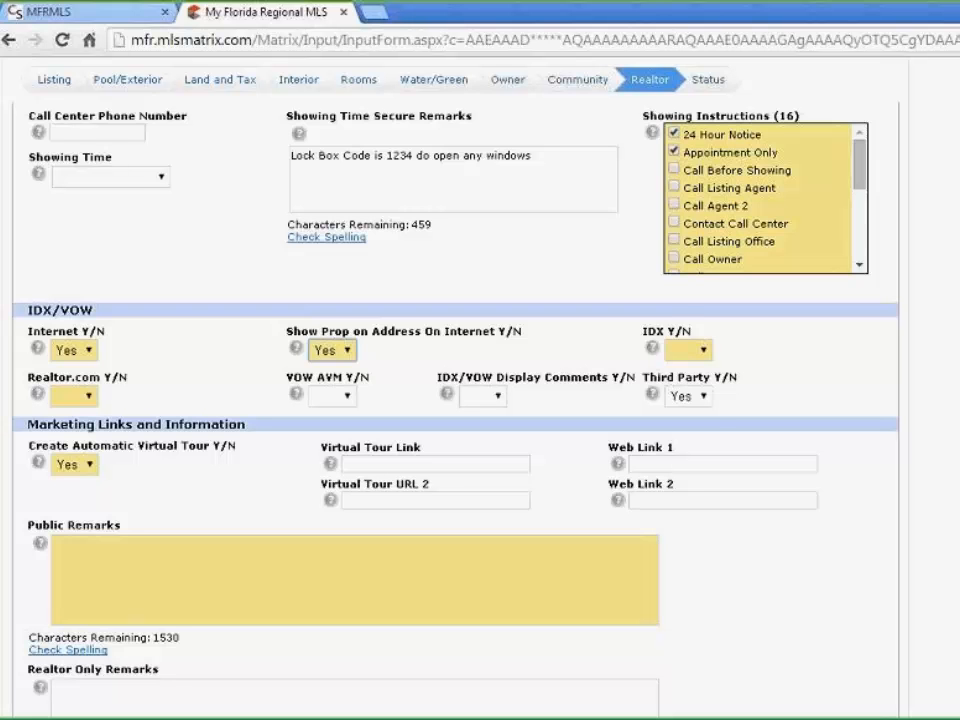
left_click(703, 352)
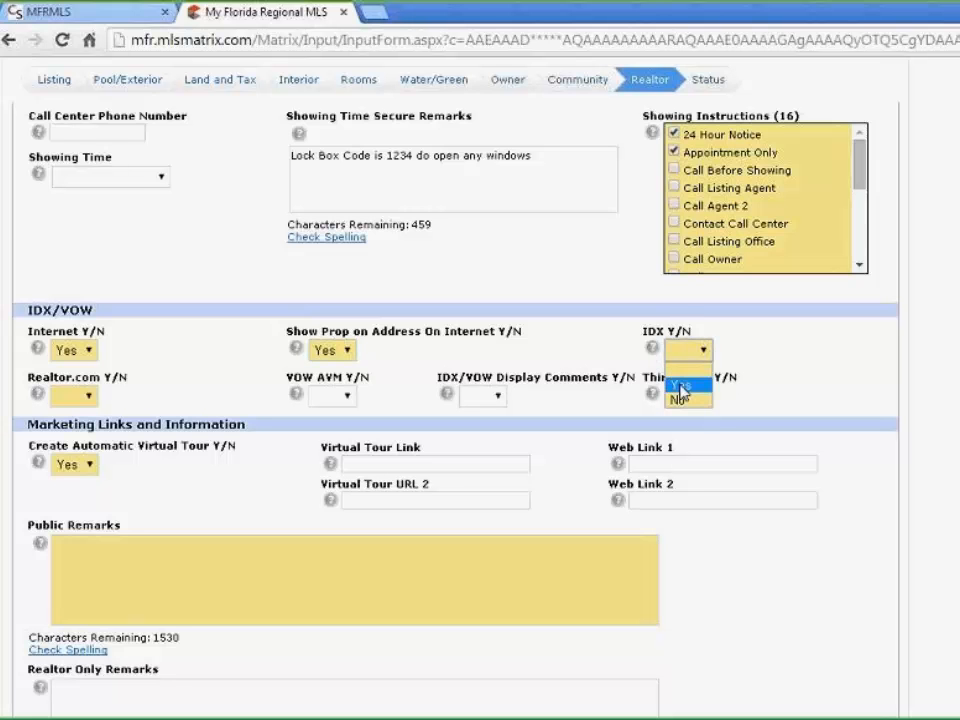
left_click(681, 386)
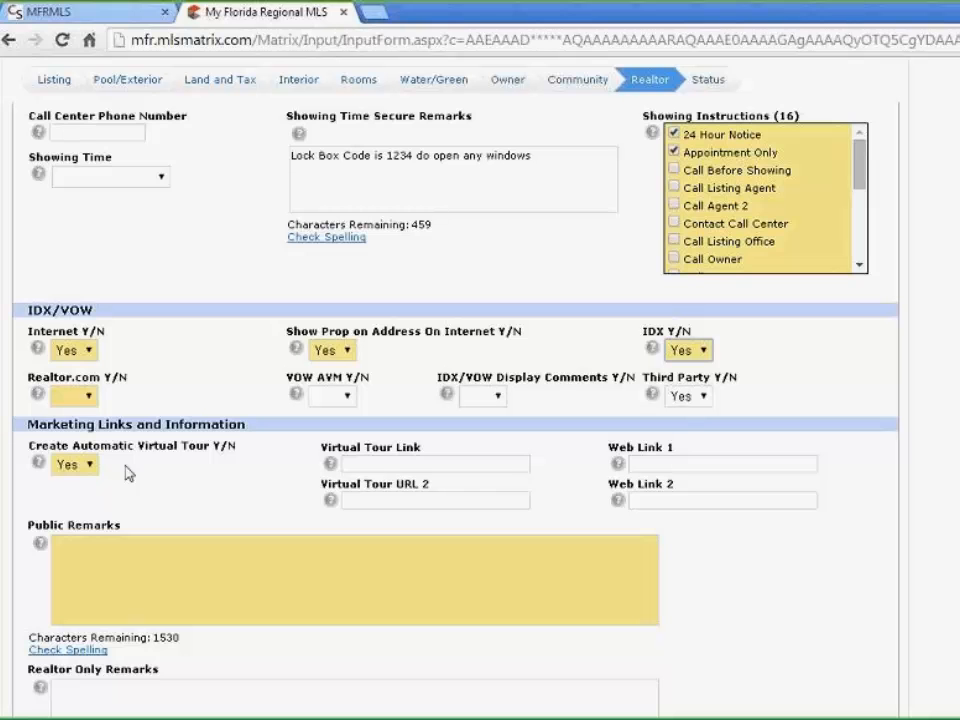
Set Realtor.com and VOW AVM to Yes, Display Comments to No, and Third Party to Yes
left_click(88, 397)
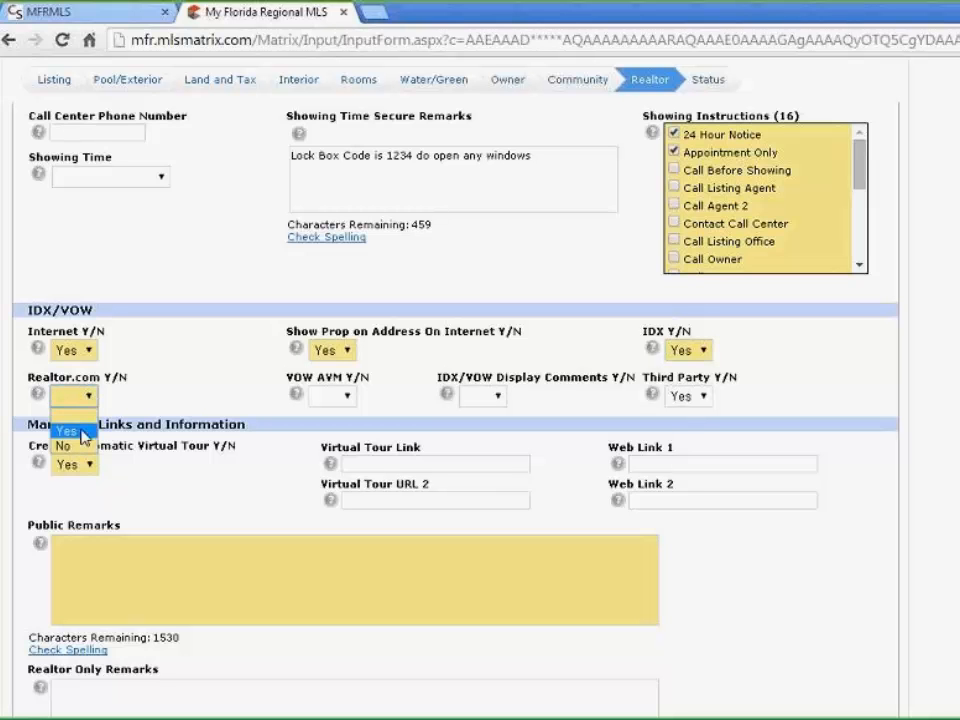
left_click(64, 431)
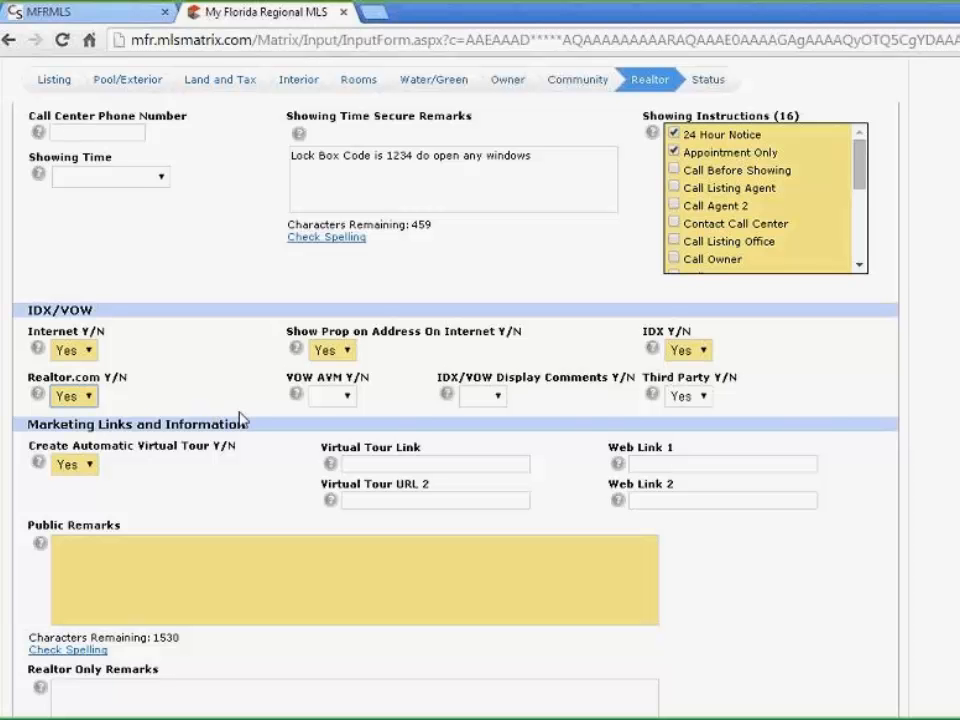
left_click(350, 397)
left_click(333, 432)
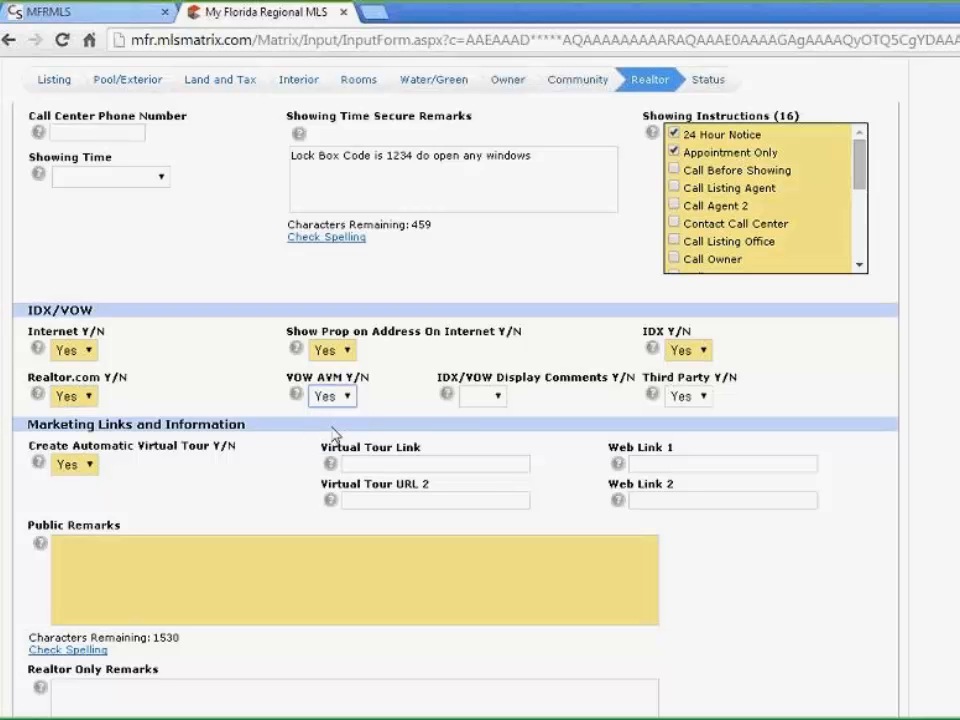
left_click(500, 401)
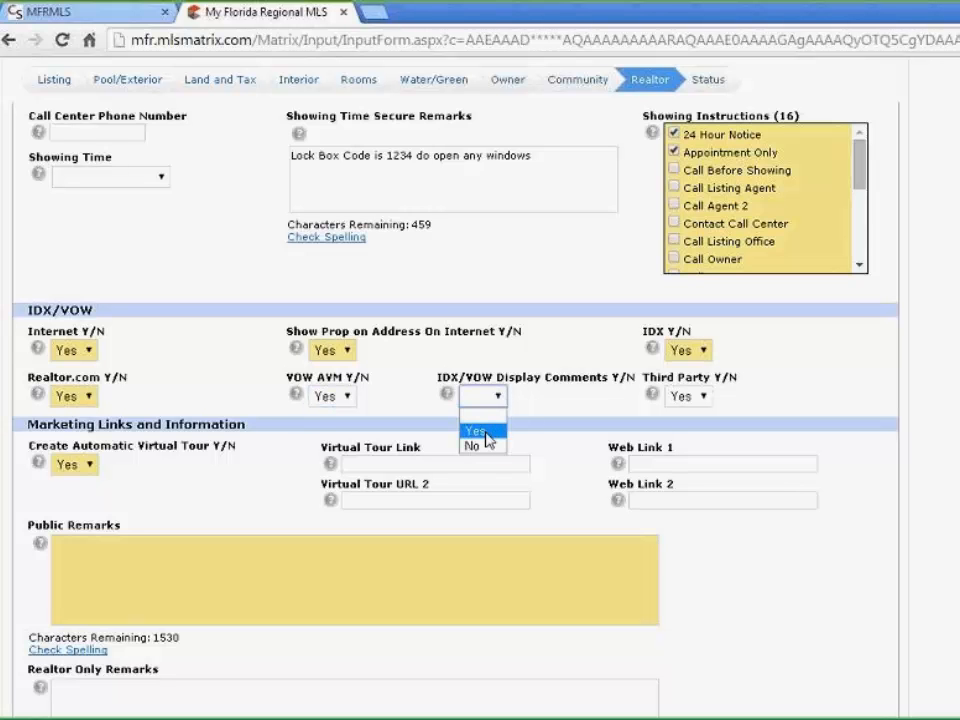
left_click(485, 446)
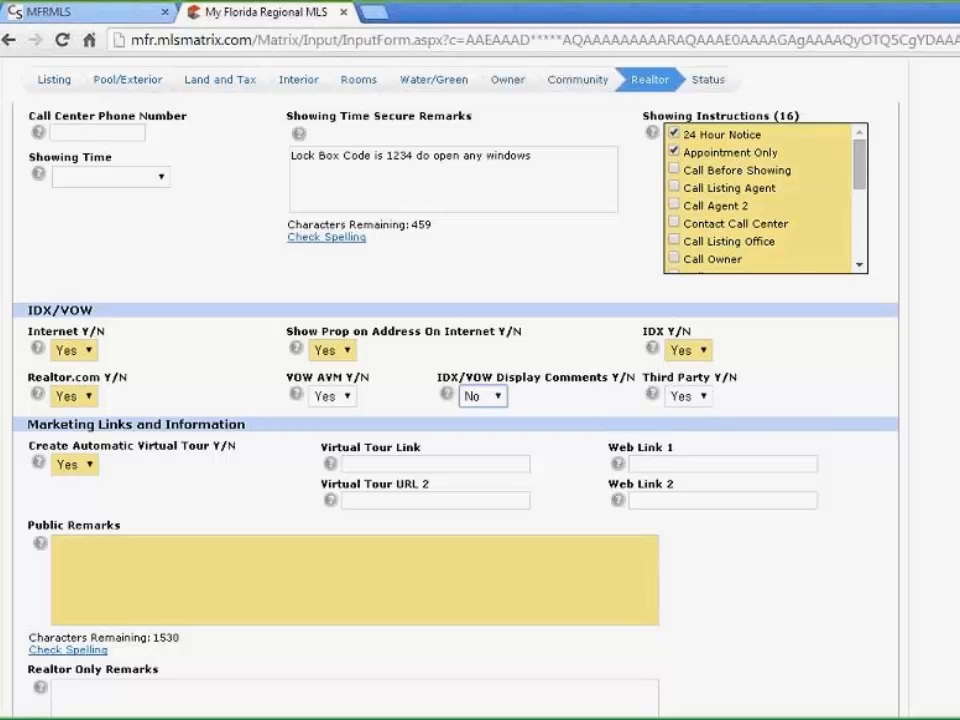
left_click(704, 399)
left_click(699, 431)
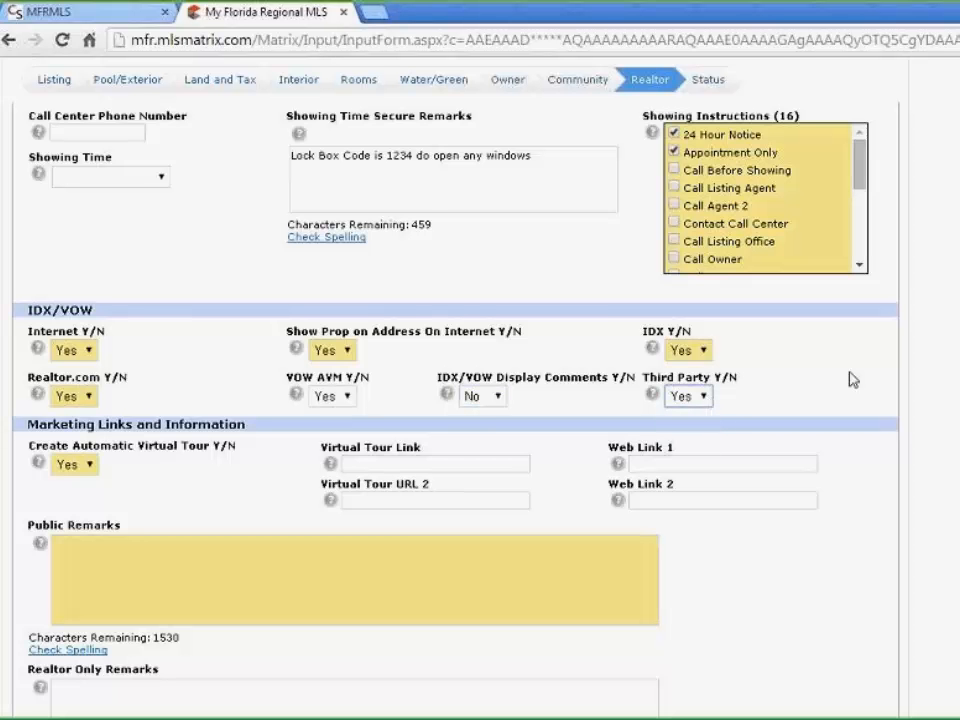
scroll(265, 259, "down", 3)
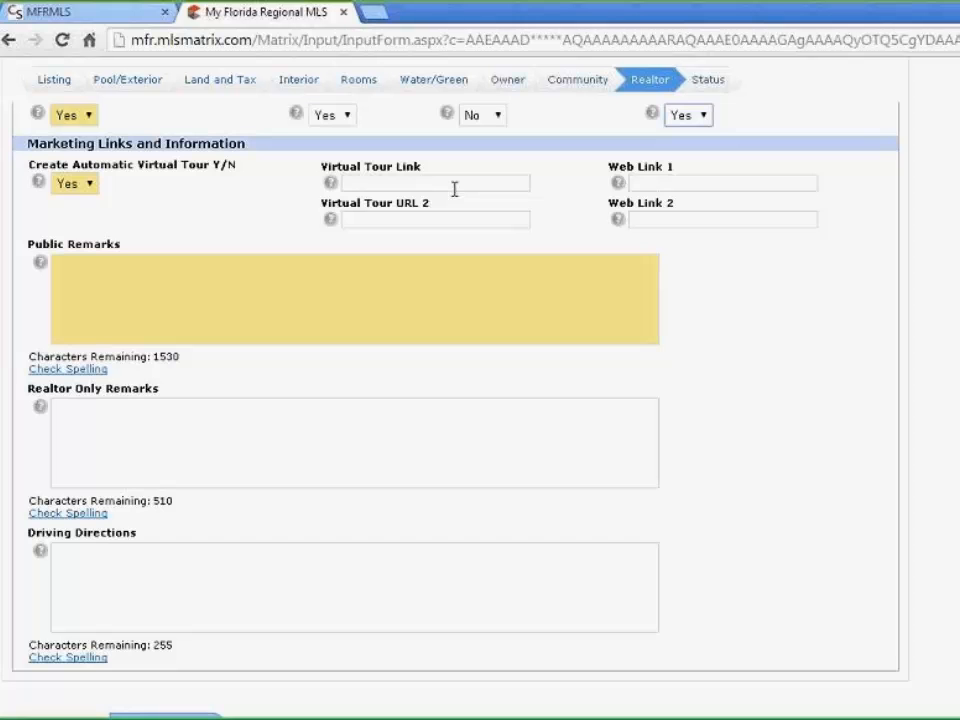
left_click(82, 185)
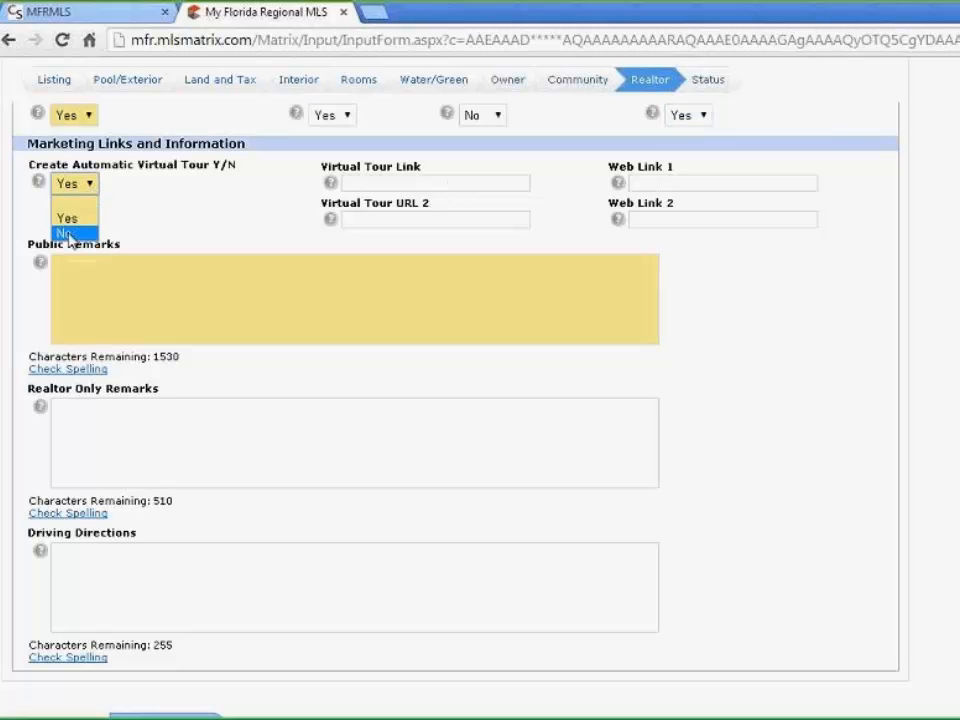
left_click(162, 199)
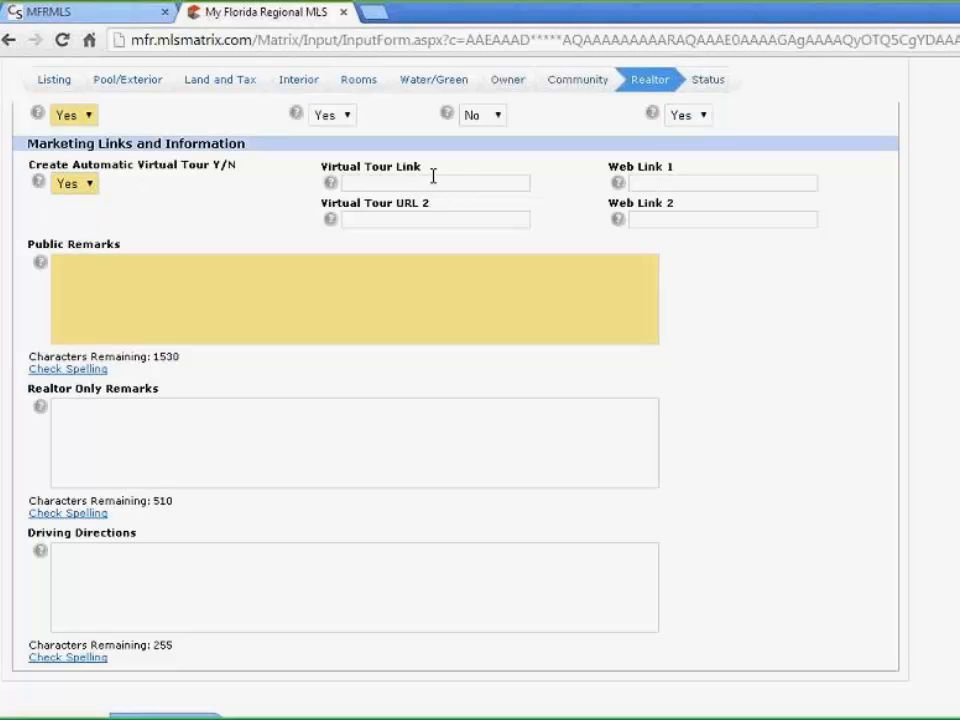
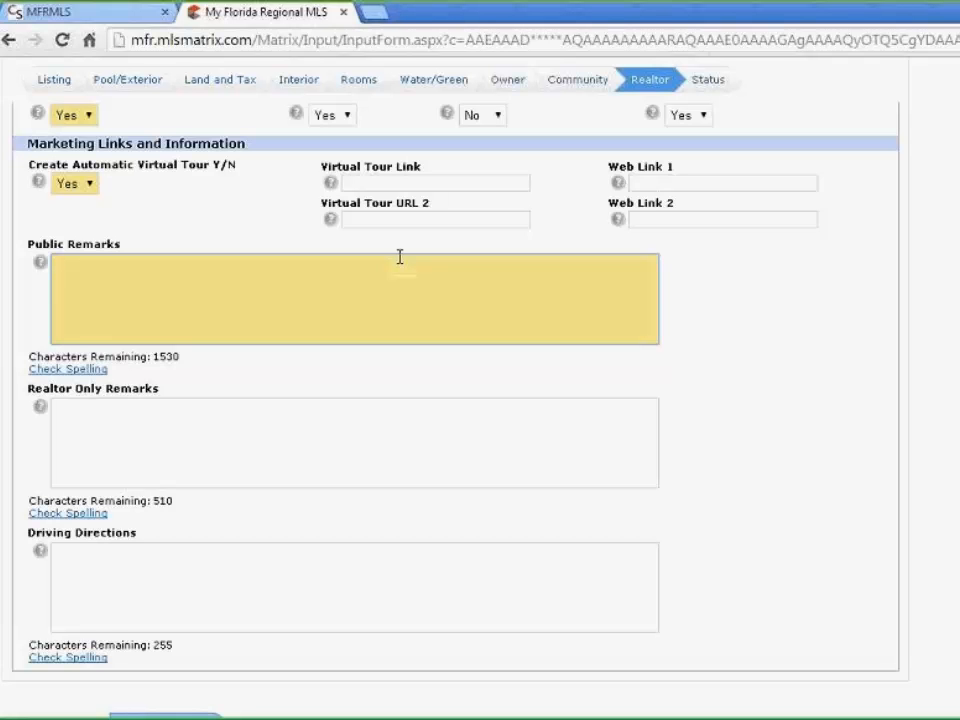
Review the Realtor Only Remarks and Driving Directions boxes
scroll(174, 450, "down", 2)
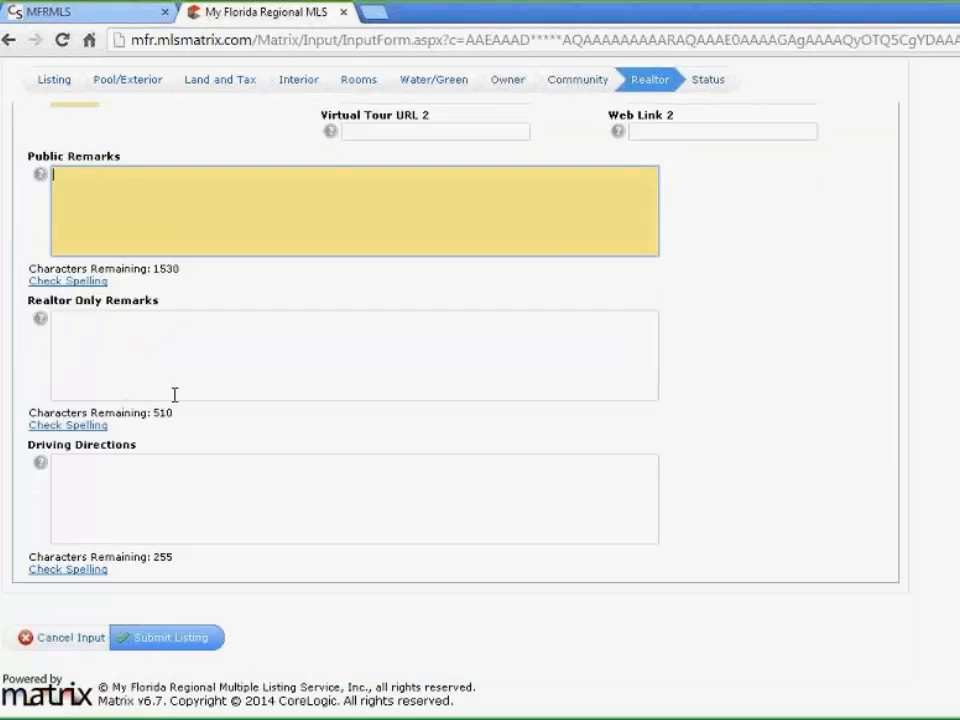
left_click(154, 336)
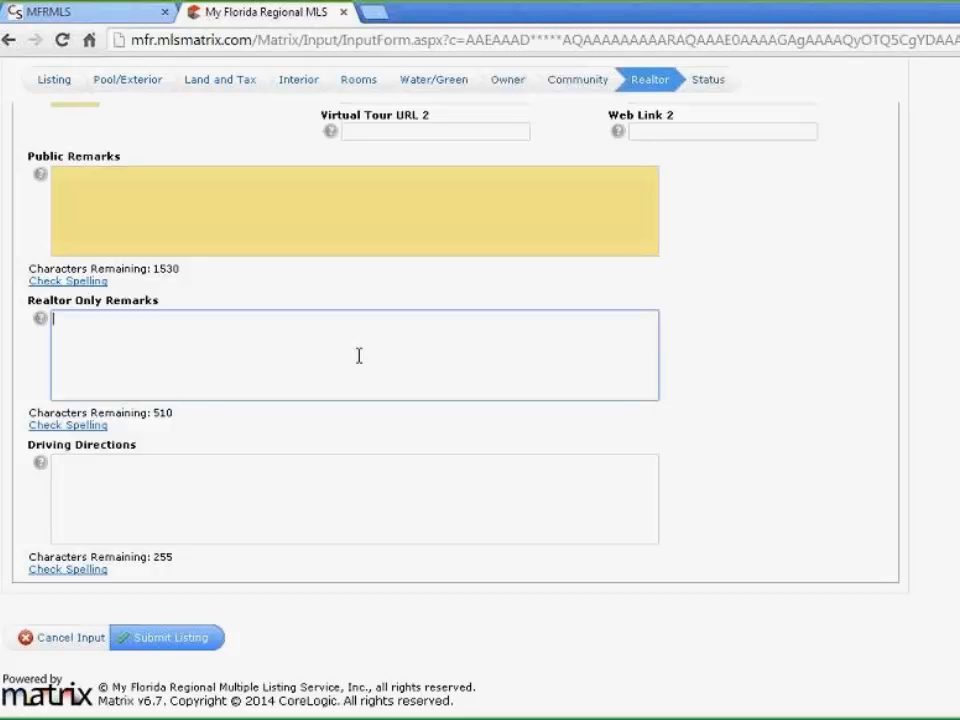
left_click(107, 483)
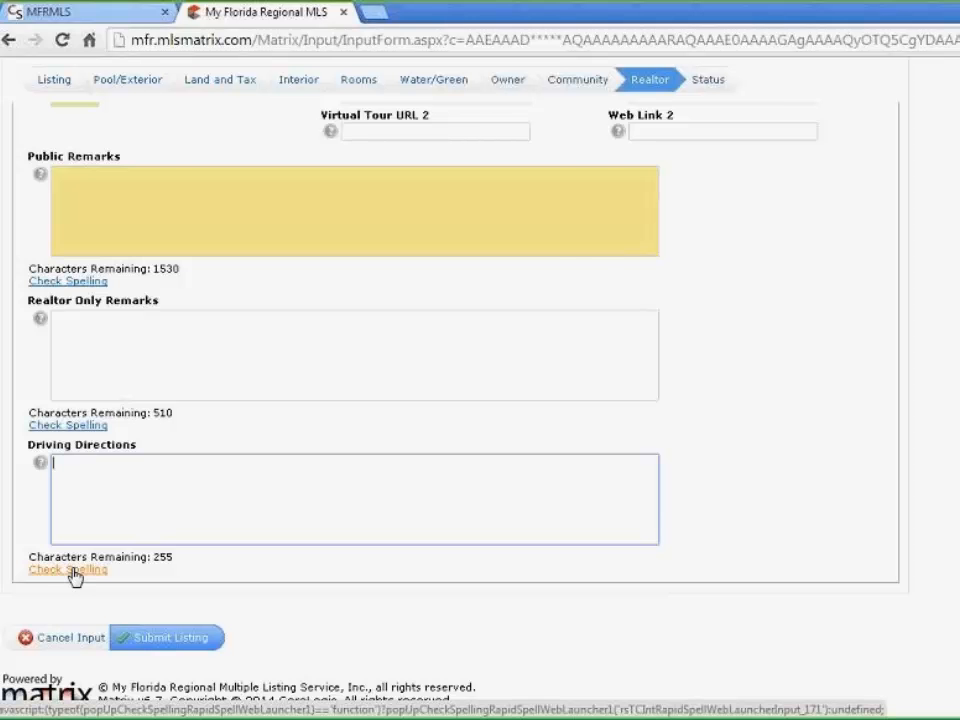
scroll(808, 336, "up", 1)
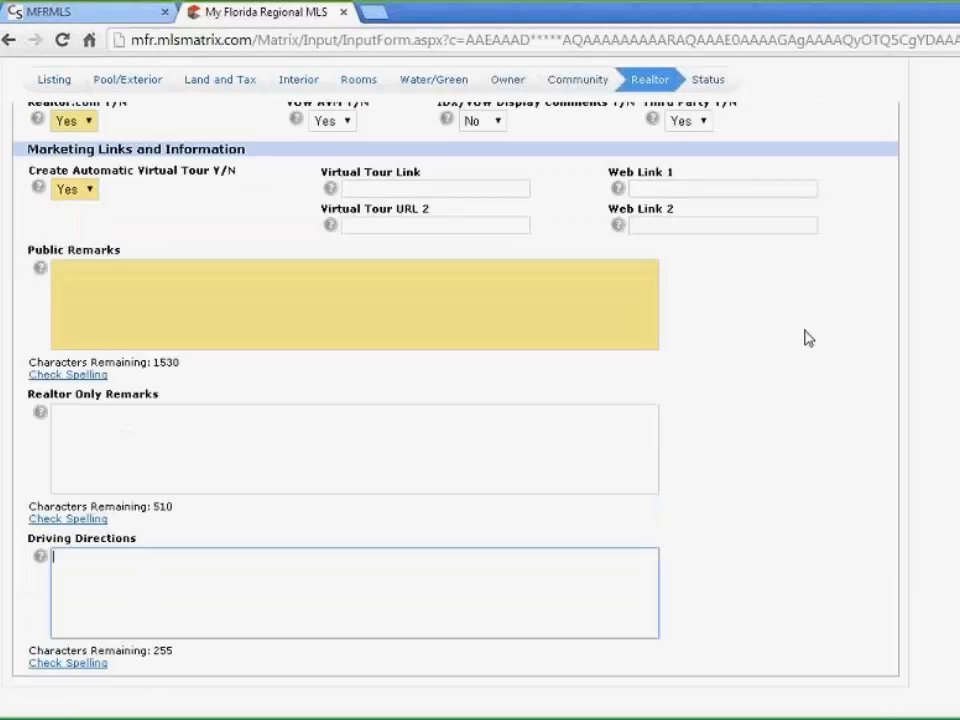
scroll(801, 315, "down", 1)
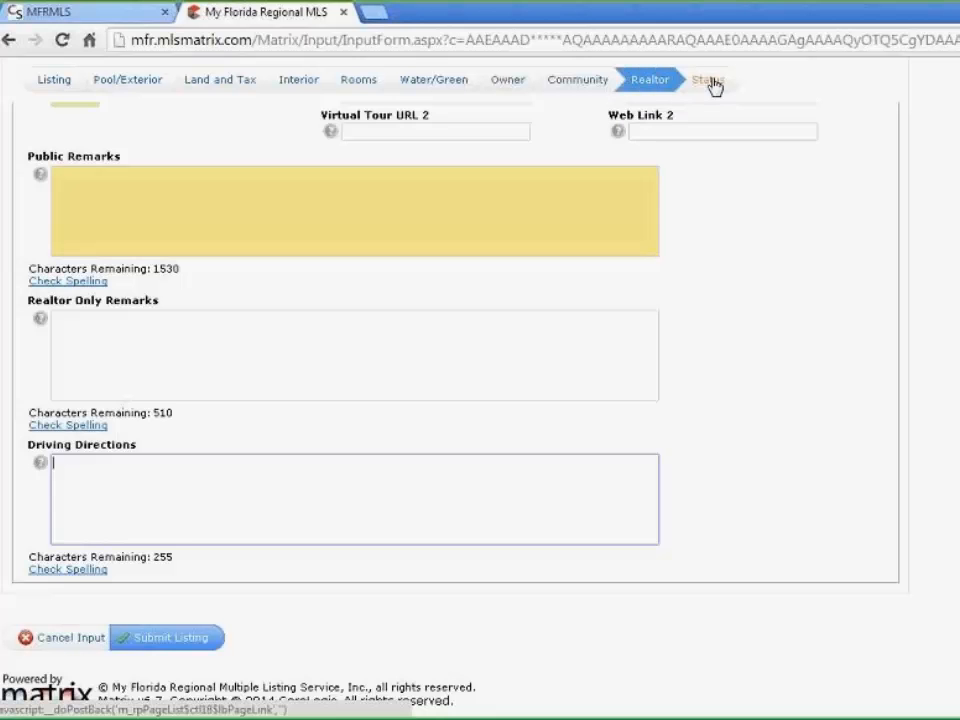
Set the listing status to Incomplete and submit the listing
left_click(710, 81)
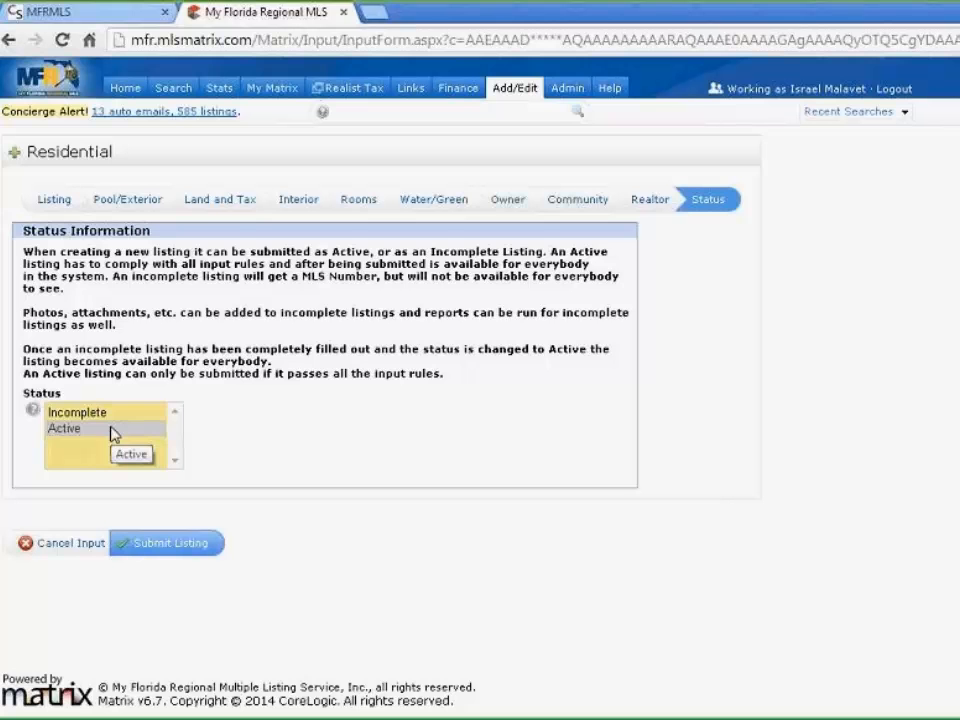
left_click(88, 412)
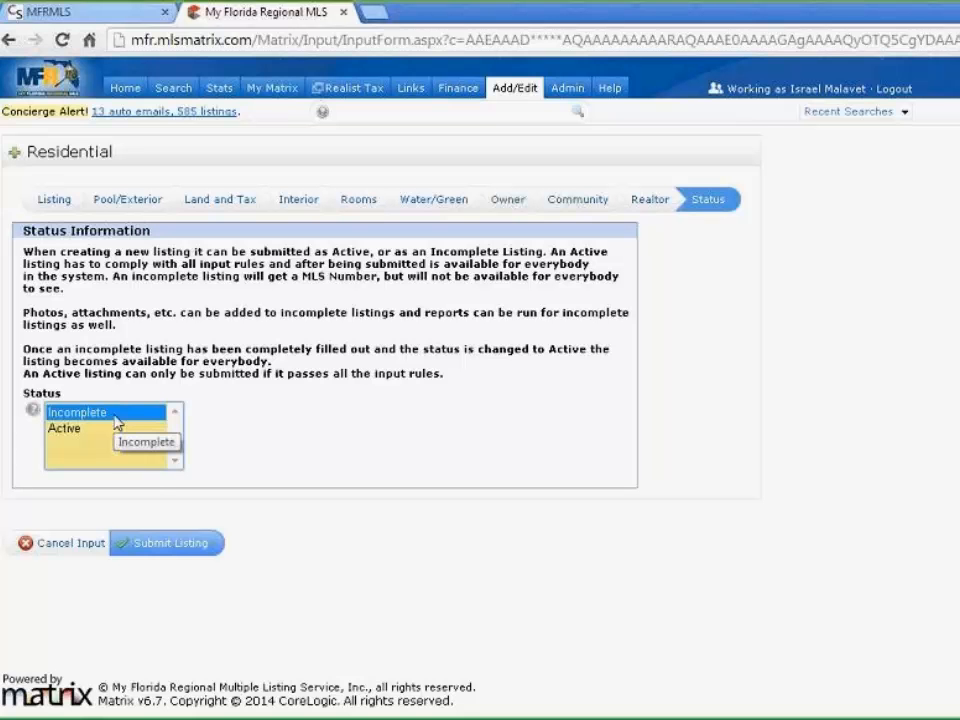
left_click(168, 554)
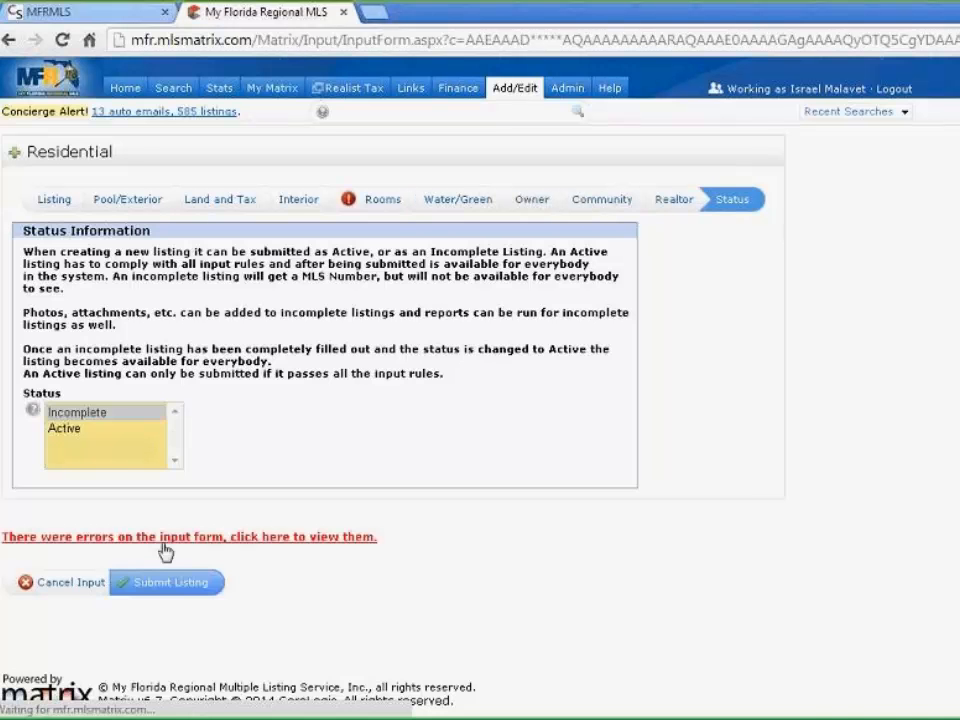
In the Rooms section, read the form error 'You must have one Family or Great Room'
left_click(380, 205)
scroll(653, 274, "down", 3)
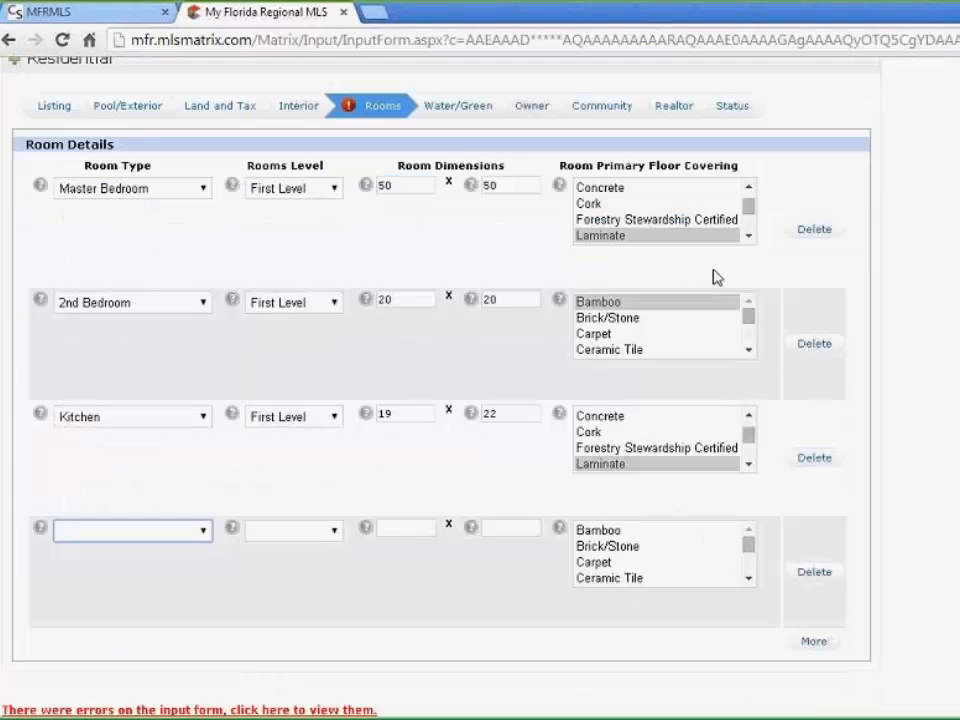
scroll(378, 499, "up", 3)
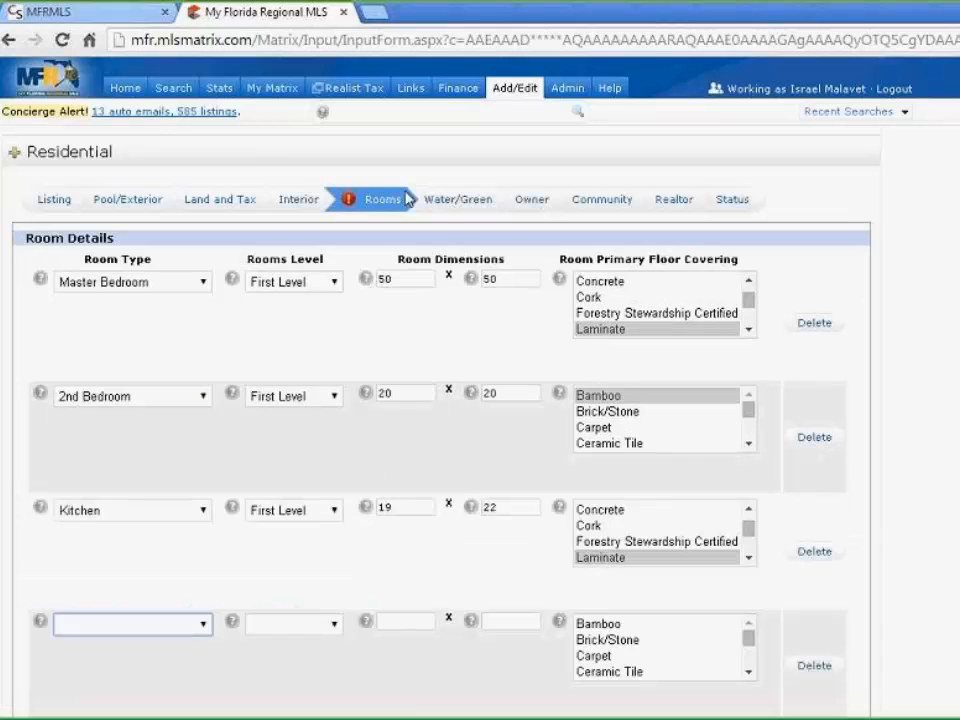
left_click(350, 201)
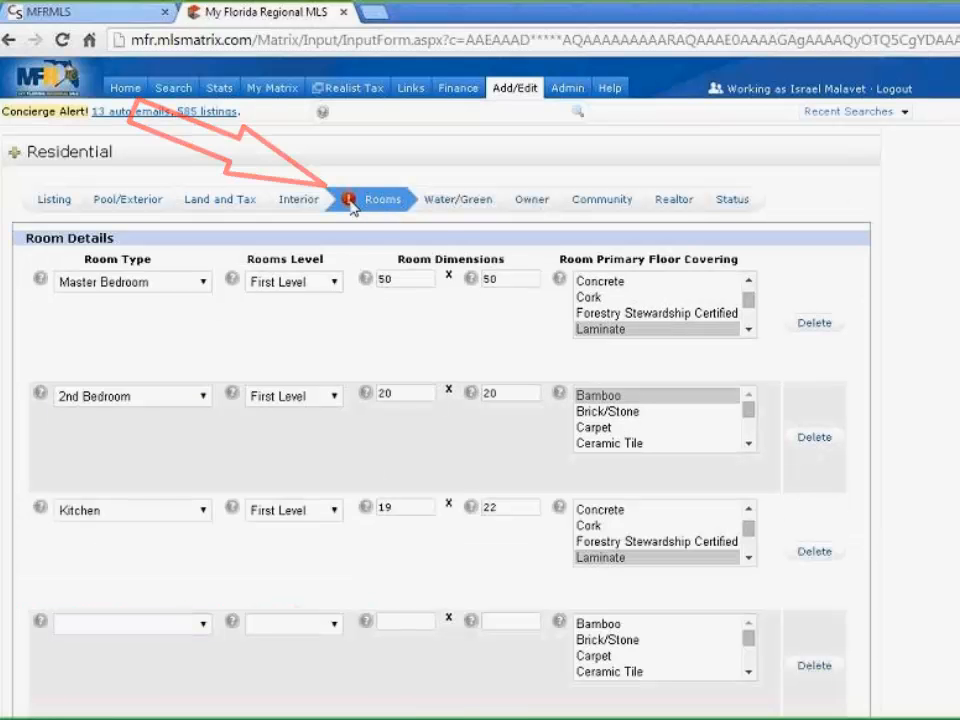
scroll(493, 337, "down", 3)
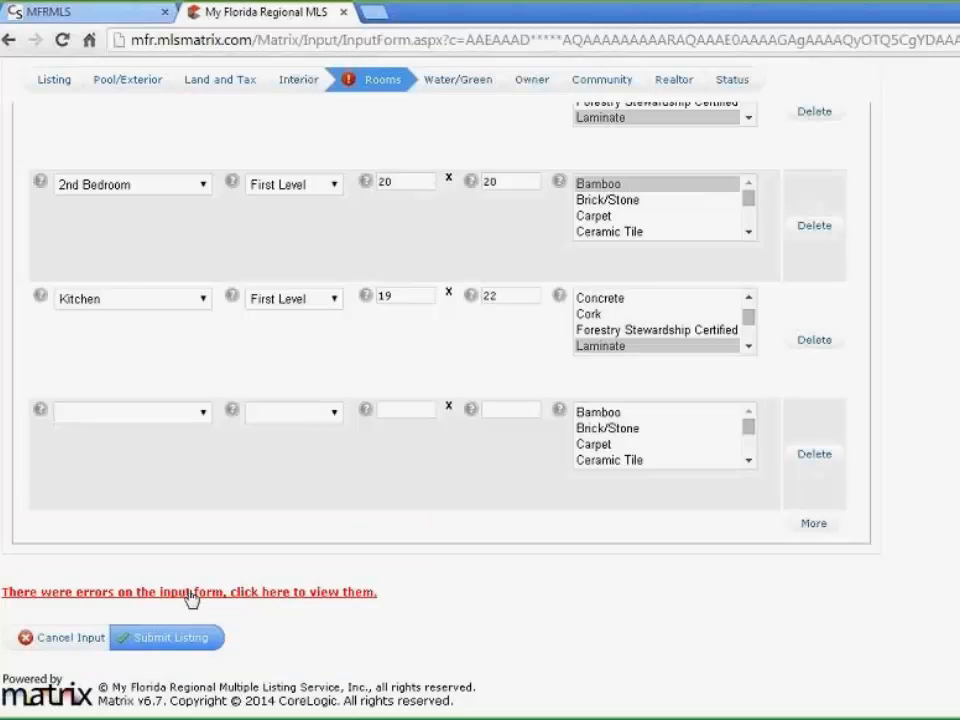
left_click(192, 595)
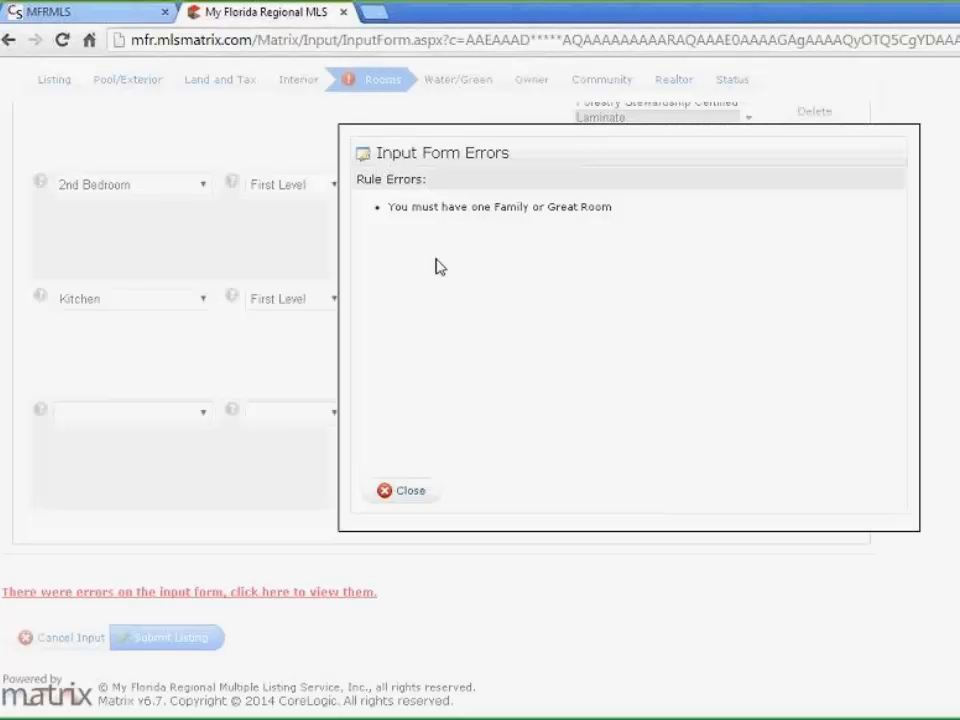
left_click_drag(612, 207, 377, 208)
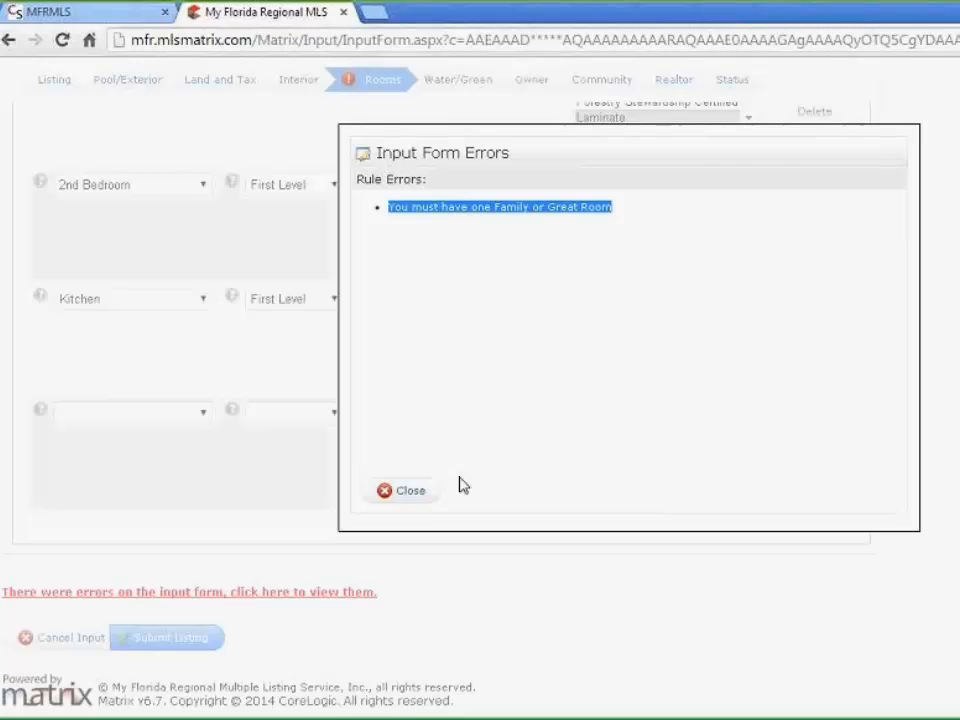
left_click(426, 493)
left_click(208, 415)
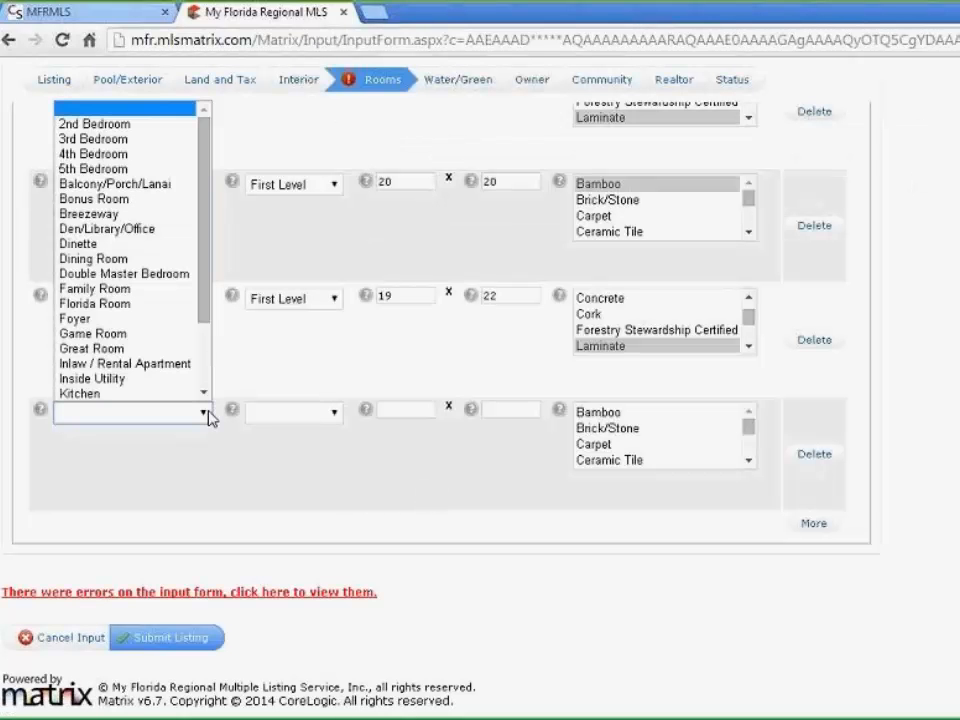
Add a First Level Great Room measuring 25 x 30 in the empty room row
left_click(122, 349)
left_click(329, 415)
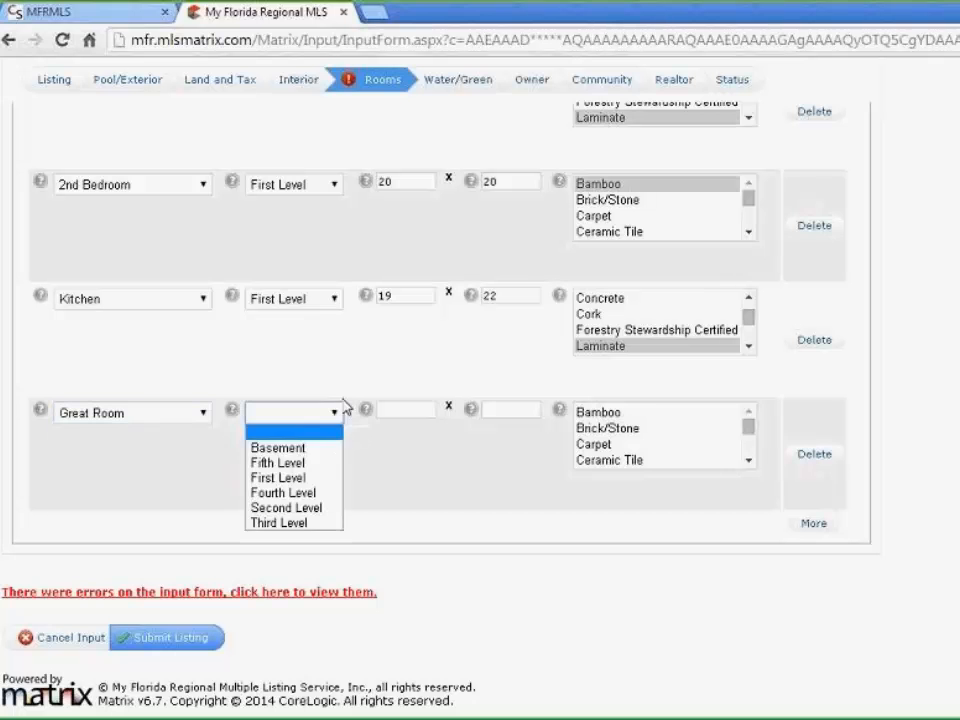
left_click(300, 477)
key("Tab")
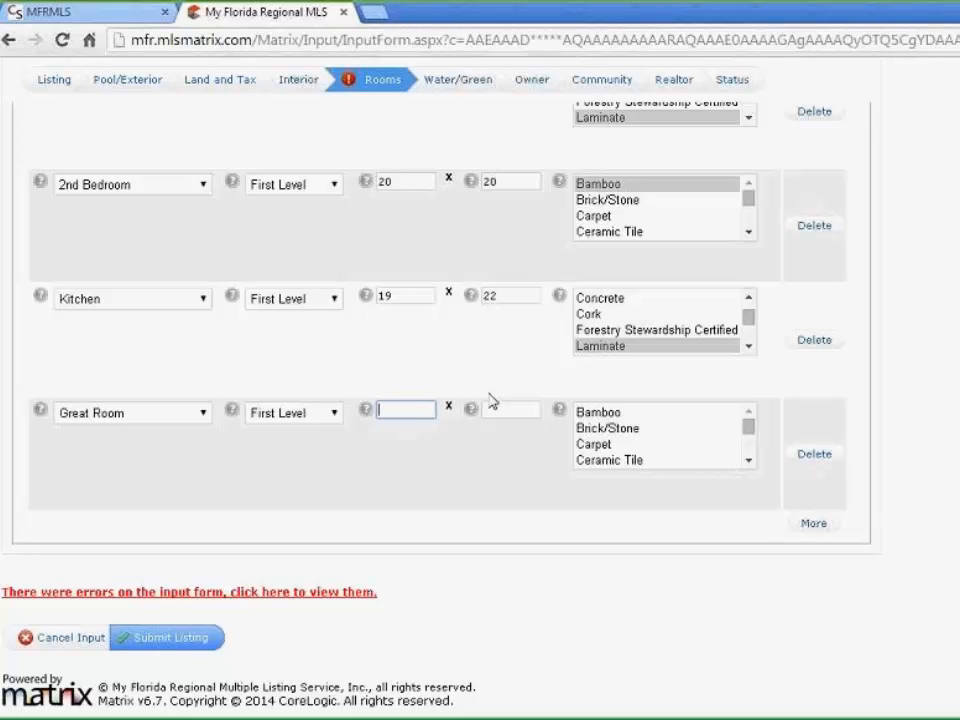
type("25")
left_click(514, 404)
type("30")
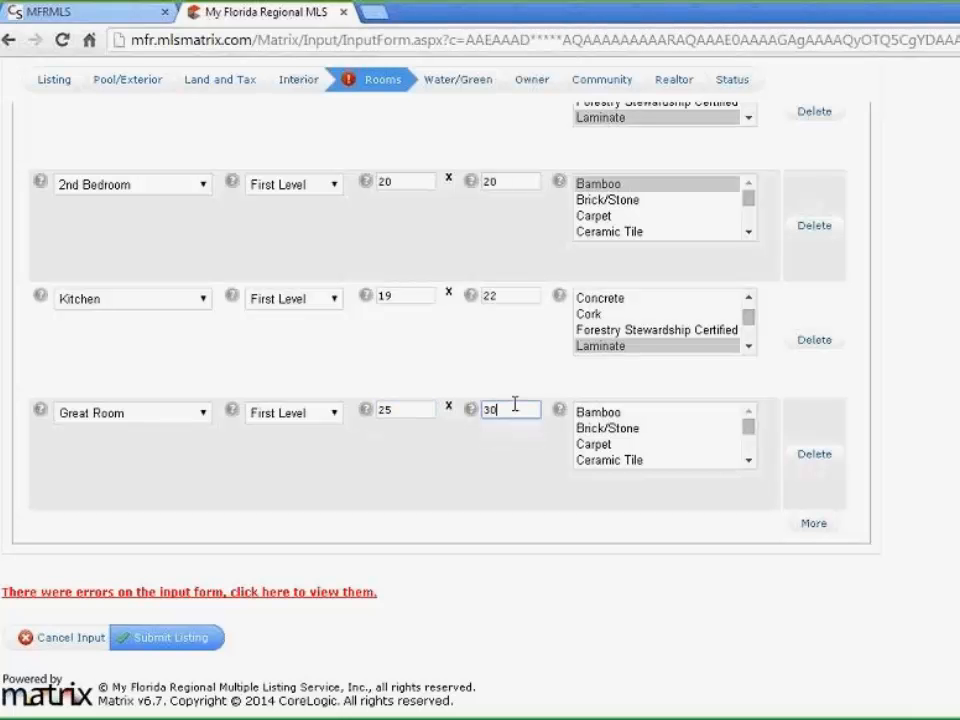
Give the Great Room Marble flooring and submit the listing
left_click(748, 461)
left_click(748, 461)
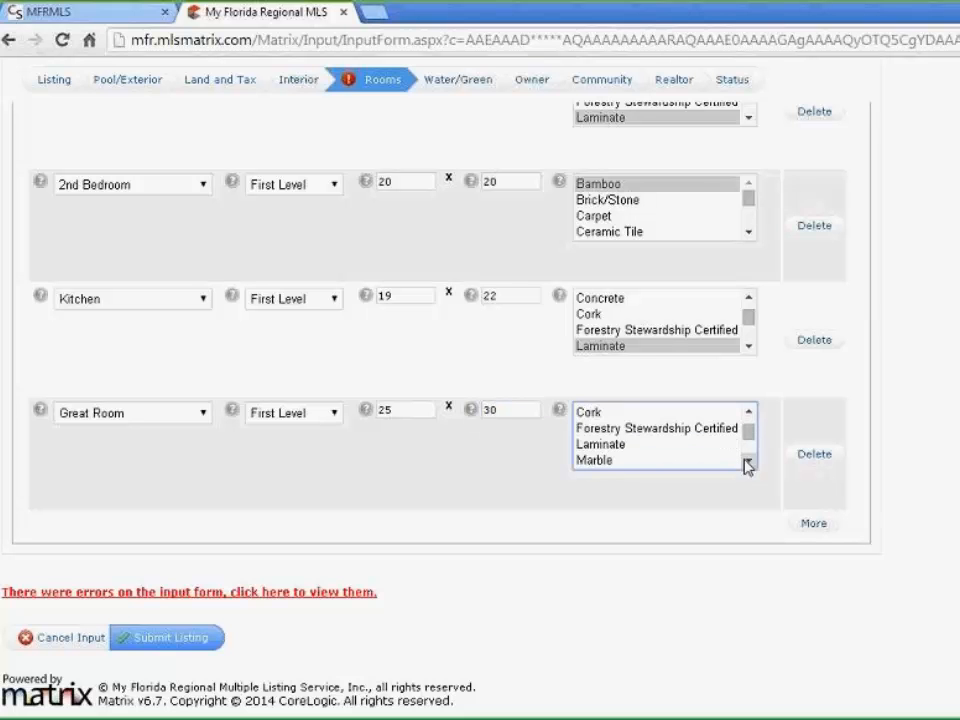
left_click(638, 463)
left_click(454, 475)
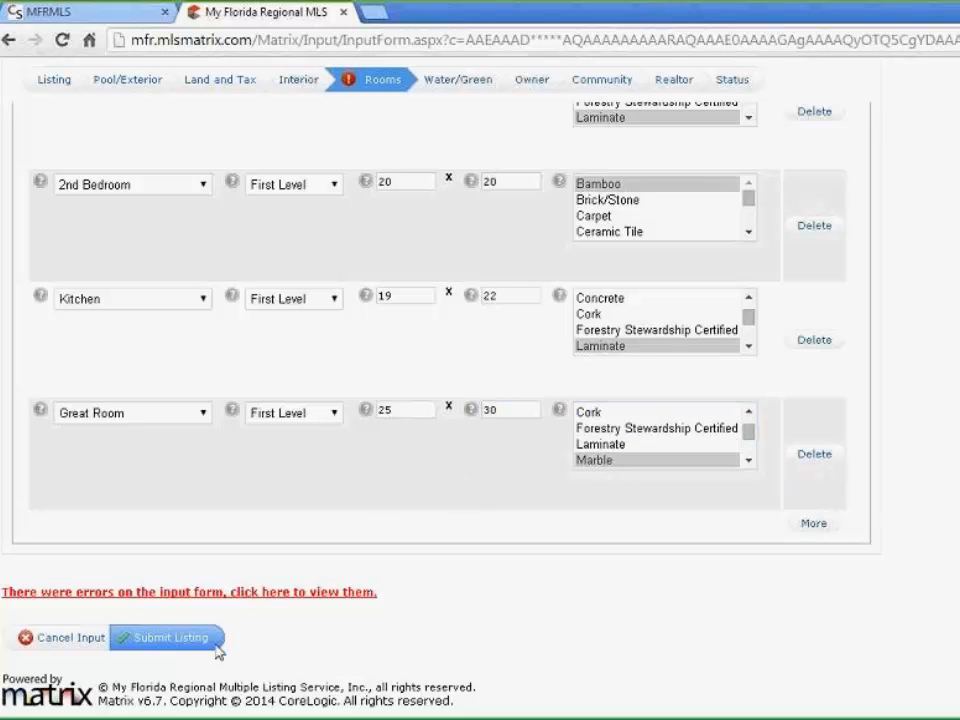
left_click(184, 645)
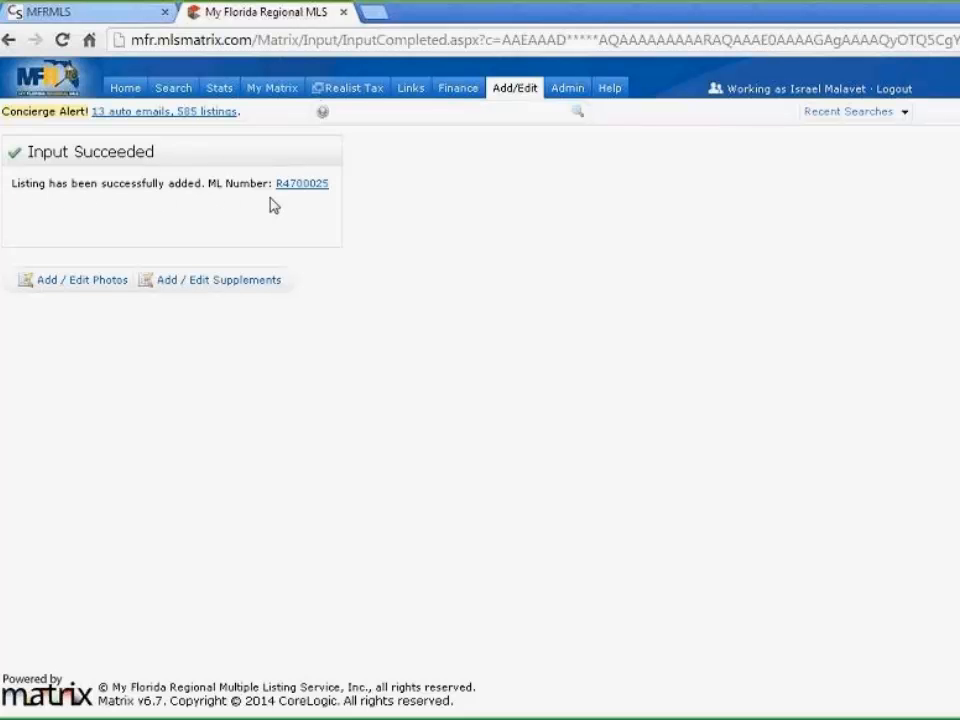
Note ML number R4700025 and go to its Add / Edit Photos page
left_click_drag(330, 183, 270, 186)
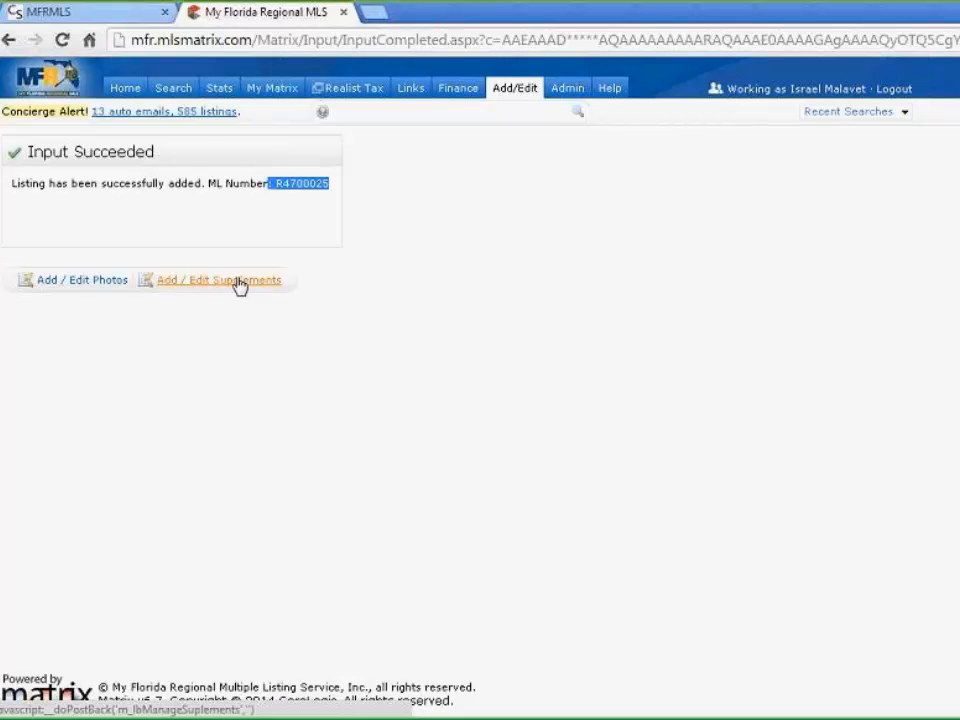
left_click(89, 284)
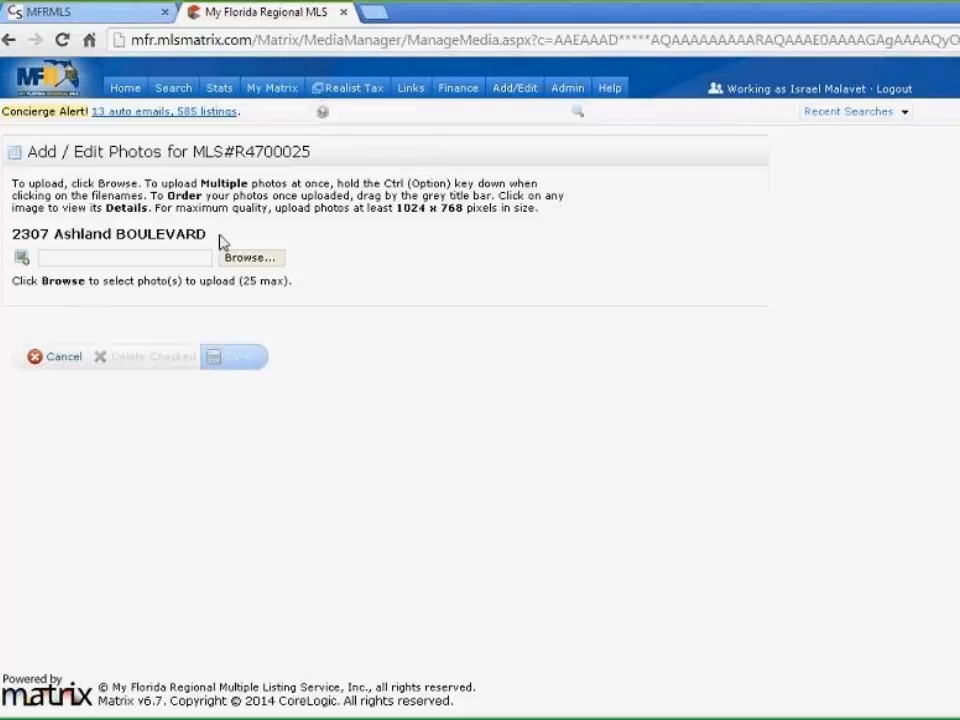
Upload Lighthouse.jpg from Sample Pictures as the listing's primary photo
left_click(245, 260)
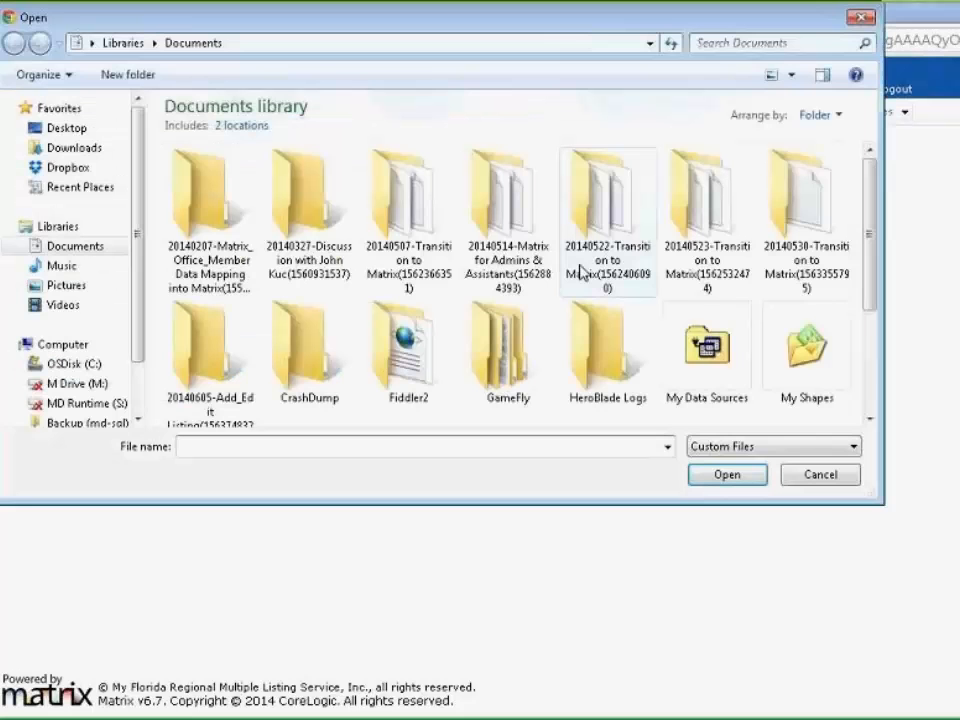
left_click(64, 286)
double_click(294, 212)
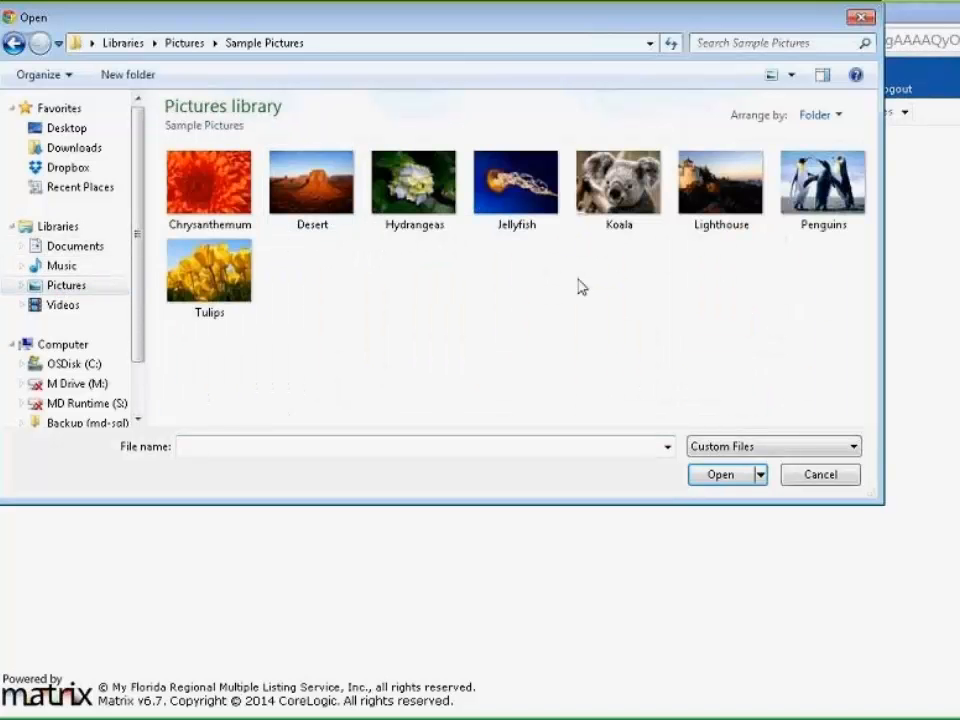
left_click(733, 193)
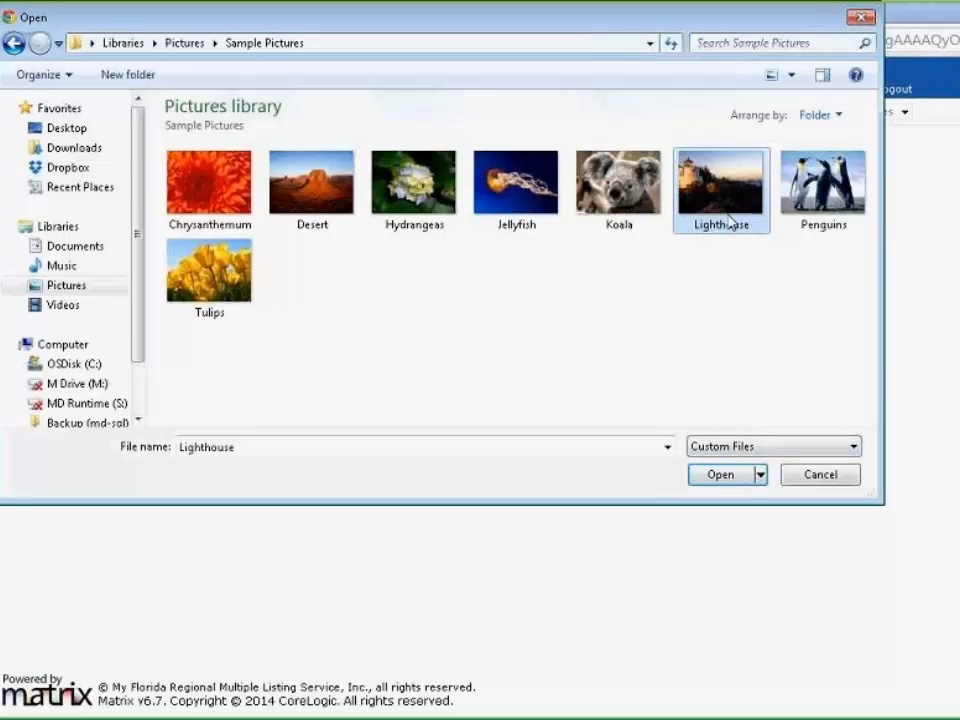
left_click(724, 476)
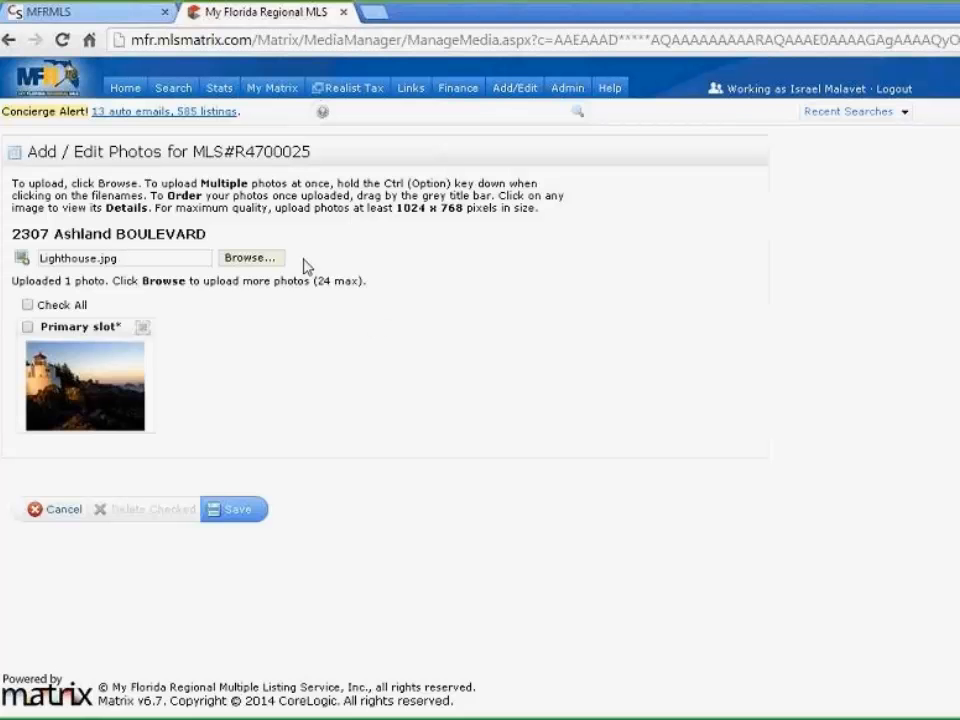
Upload Desert, Tulips and Koala from Sample Pictures into photo slots 2 through 4
left_click(249, 259)
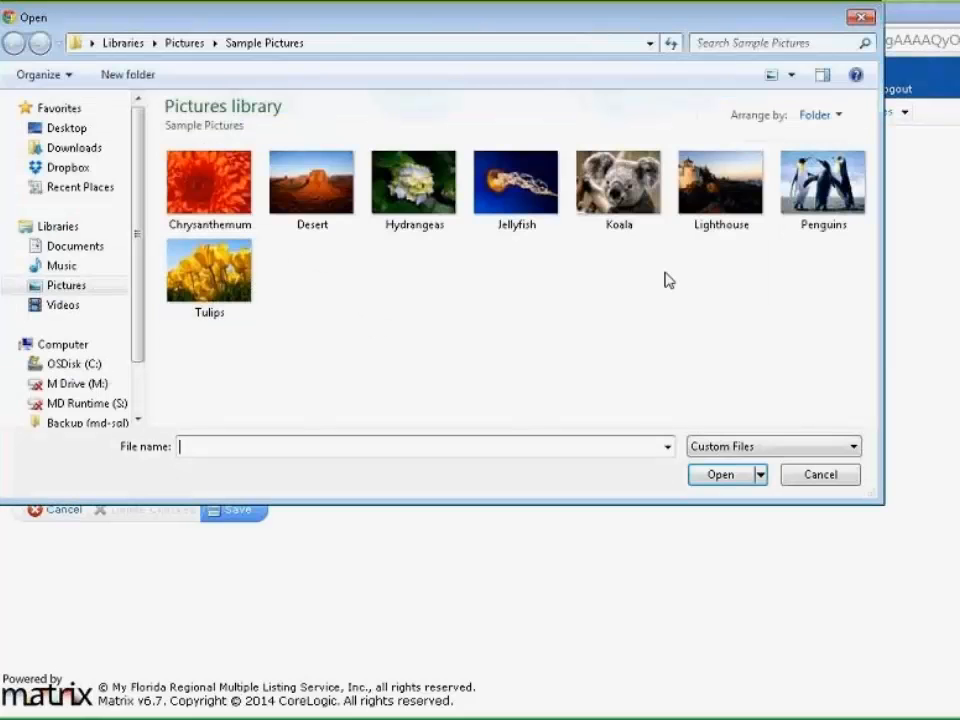
left_click(305, 197)
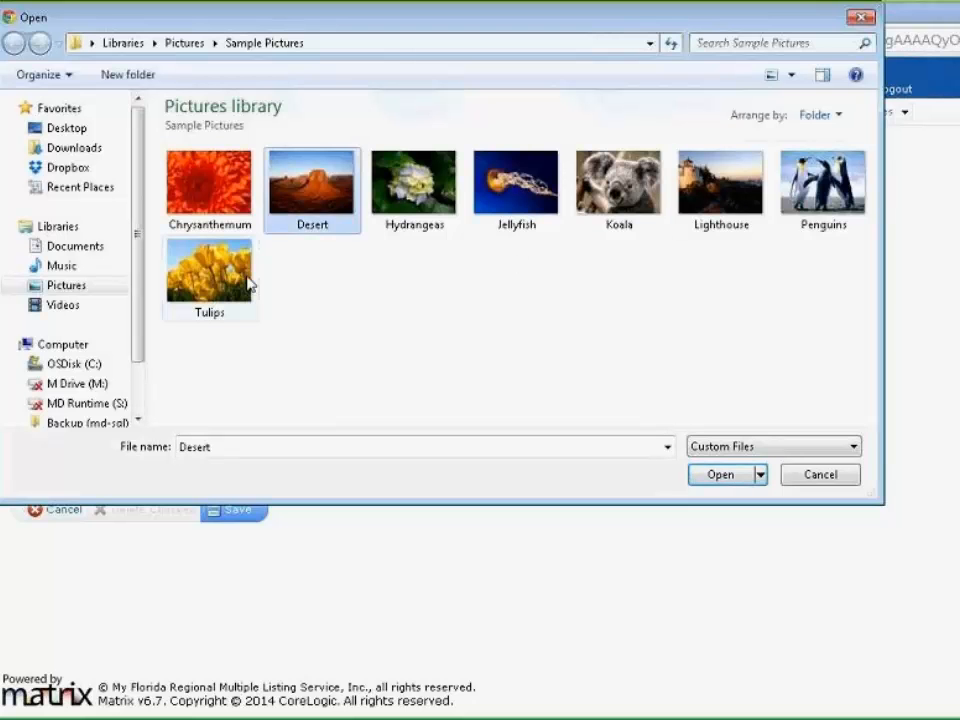
left_click(245, 280)
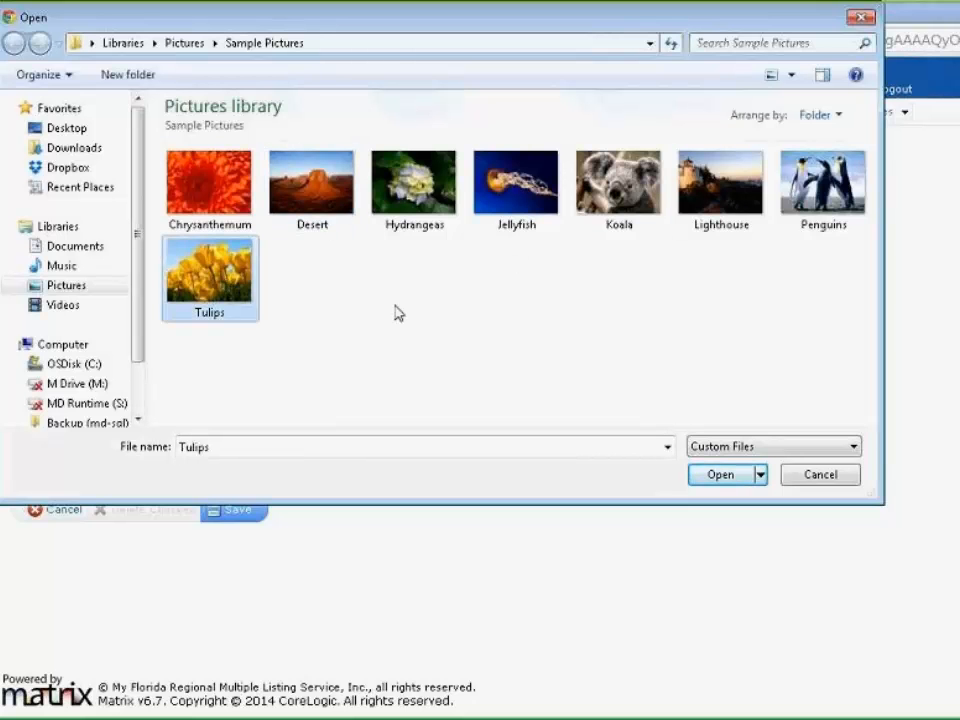
left_click(318, 196, "ctrl")
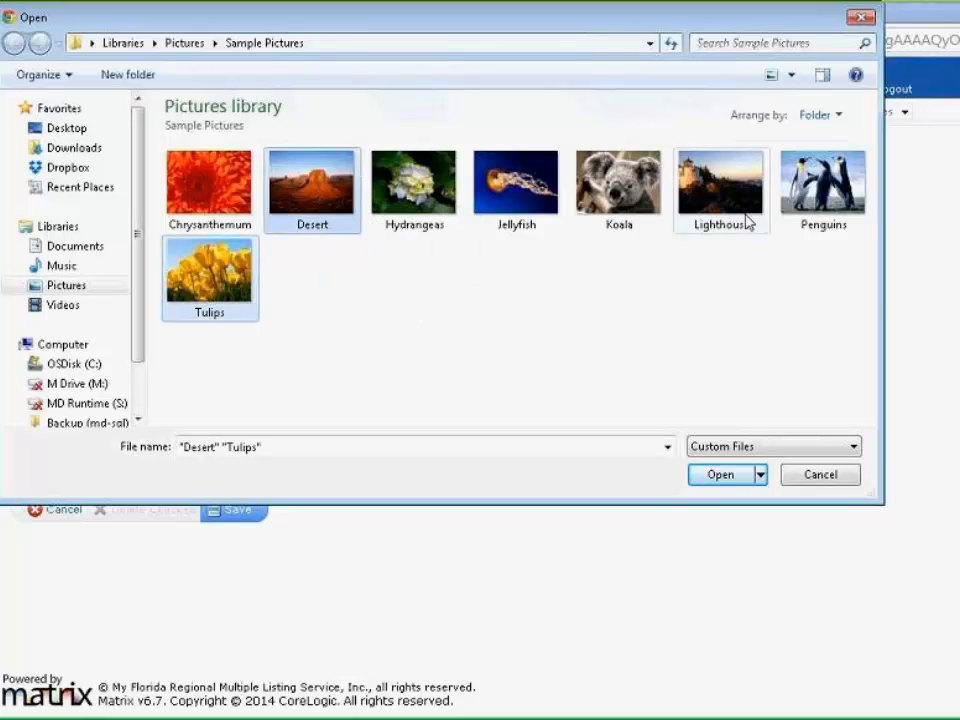
left_click(632, 199, "ctrl")
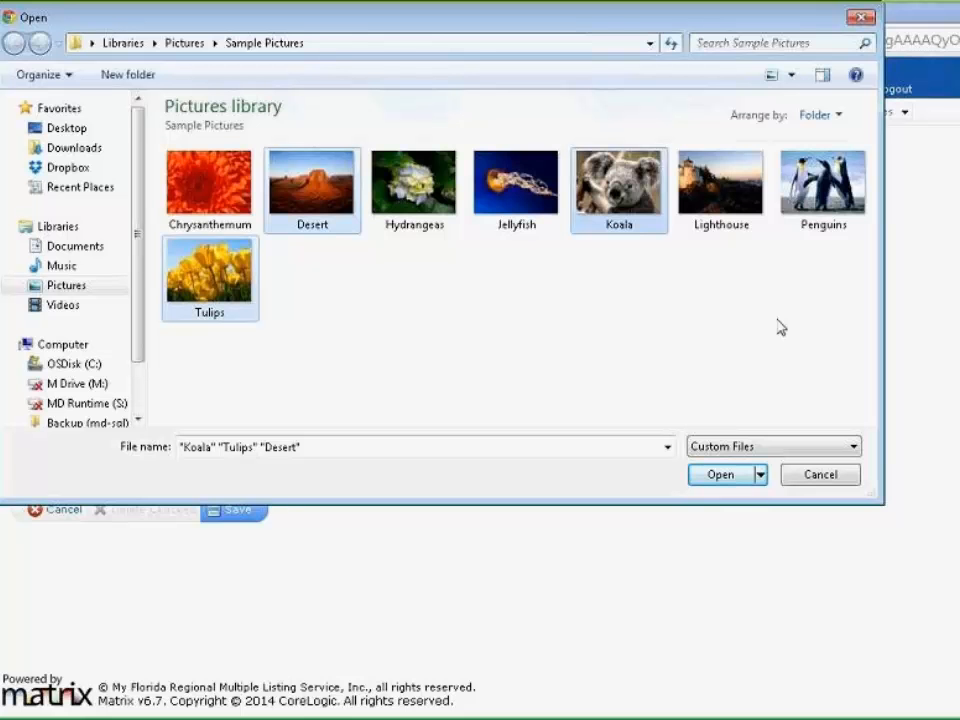
left_click(726, 480)
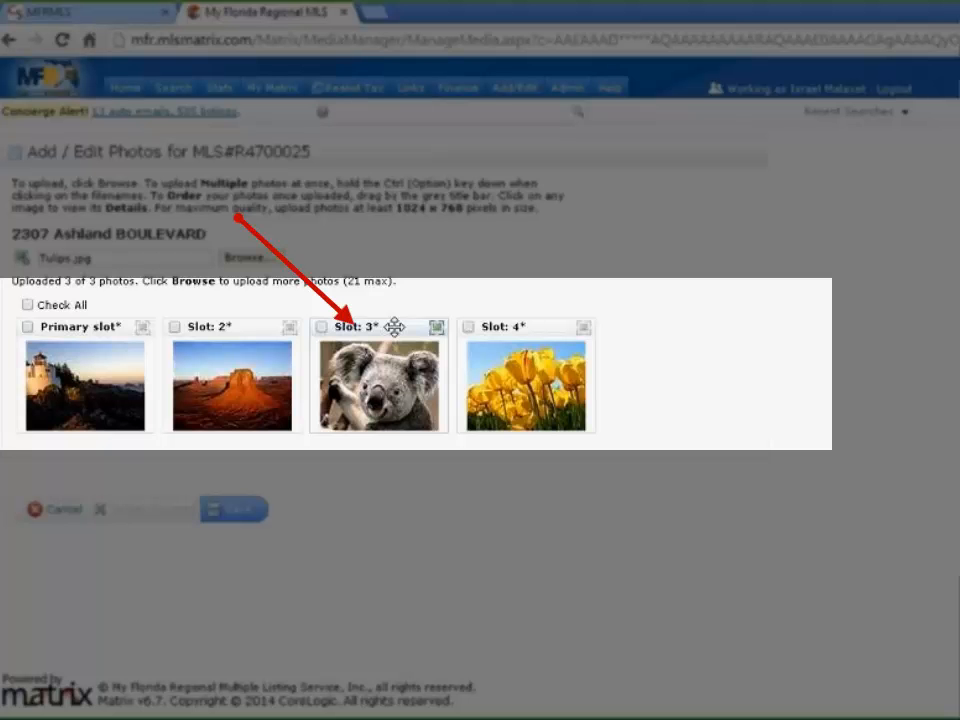
Drag the Koala photo from slot 3 to slot 4, putting Tulips third
mouse_move(394, 327)
left_mouse_down()
mouse_move(450, 338)
mouse_move(593, 337)
mouse_move(557, 328)
left_mouse_up()
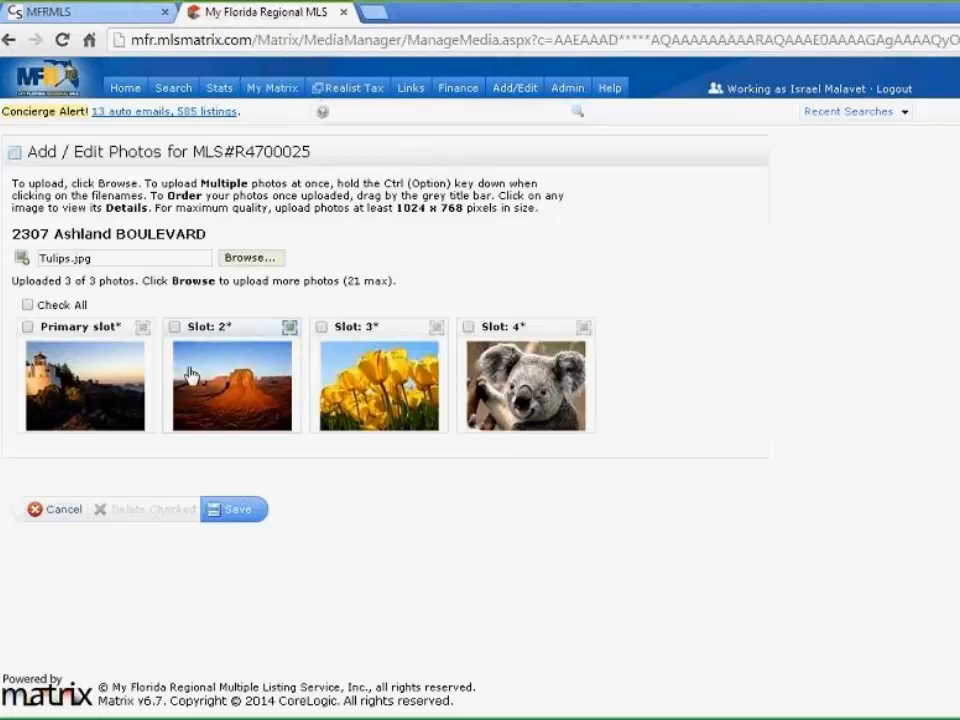
left_click(143, 330)
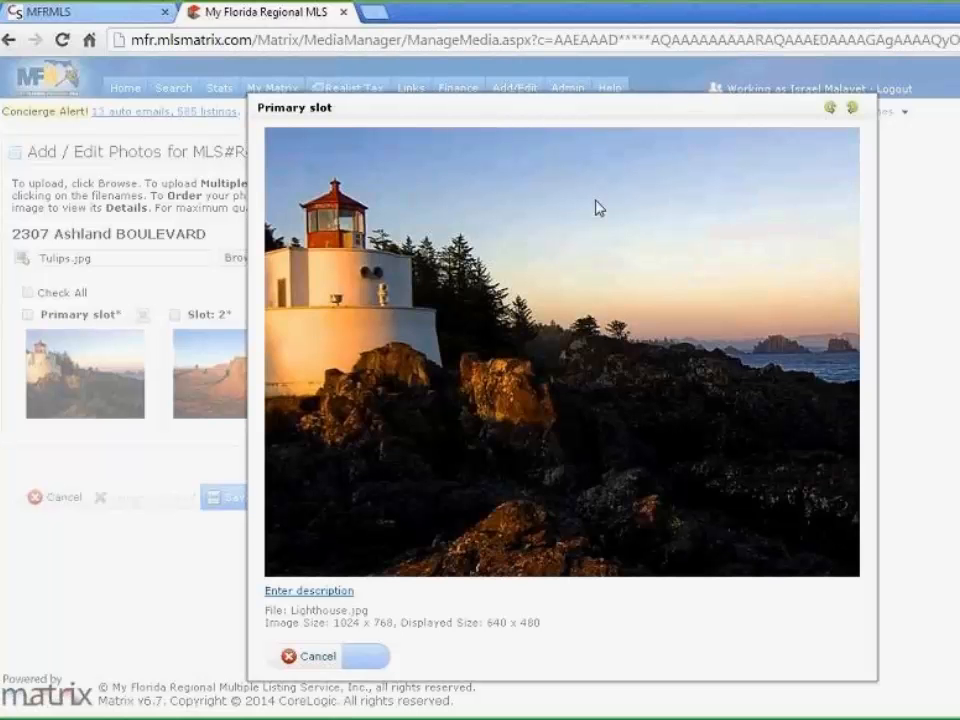
left_click(850, 108)
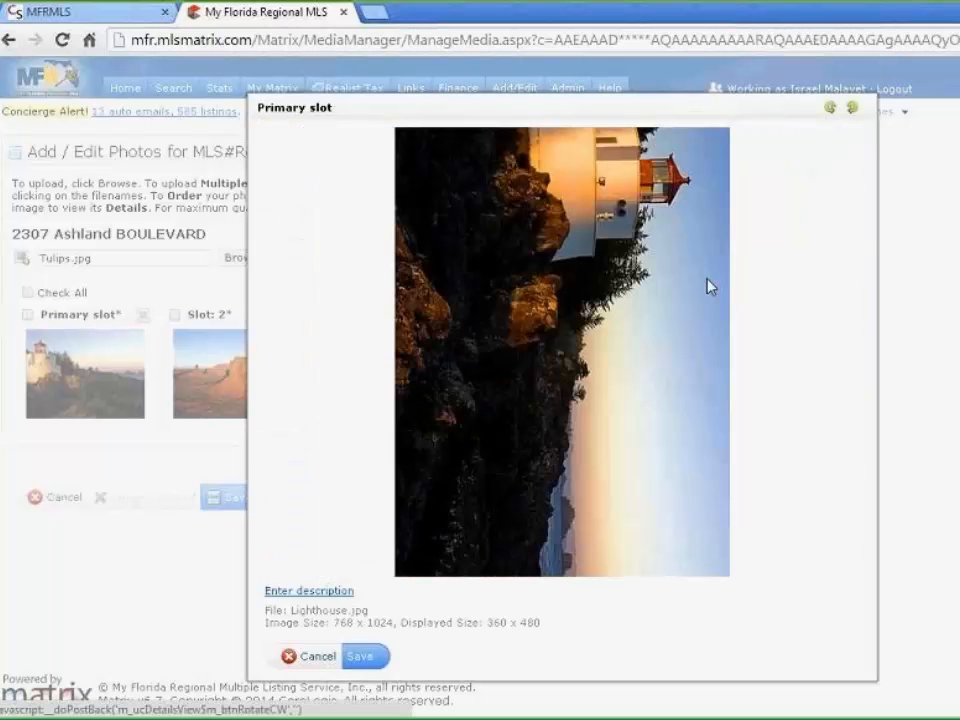
left_click(829, 107)
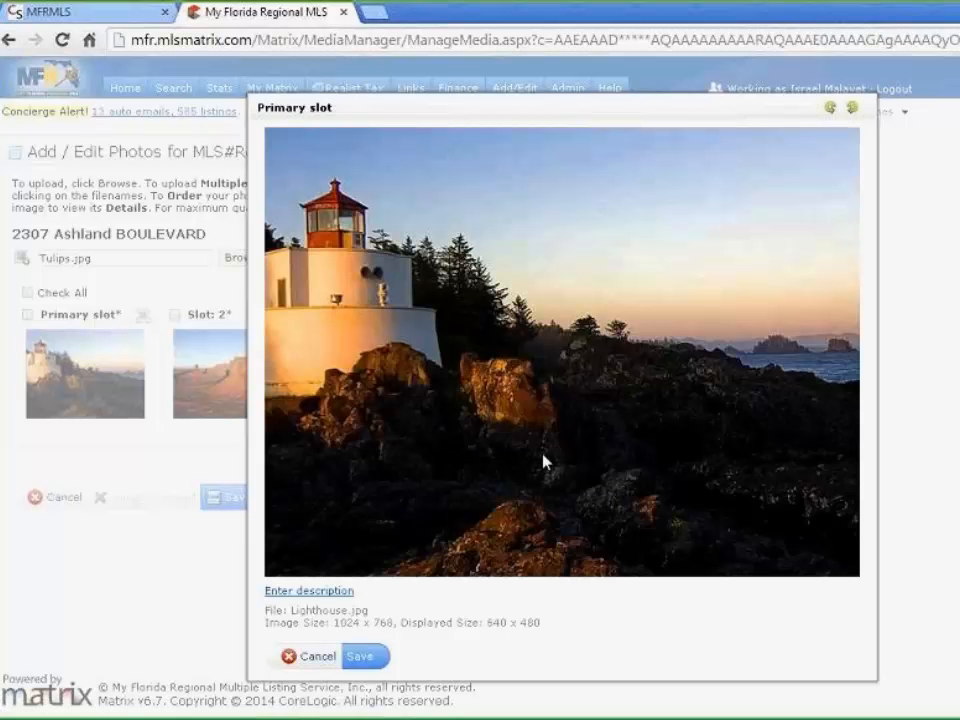
left_click(293, 596)
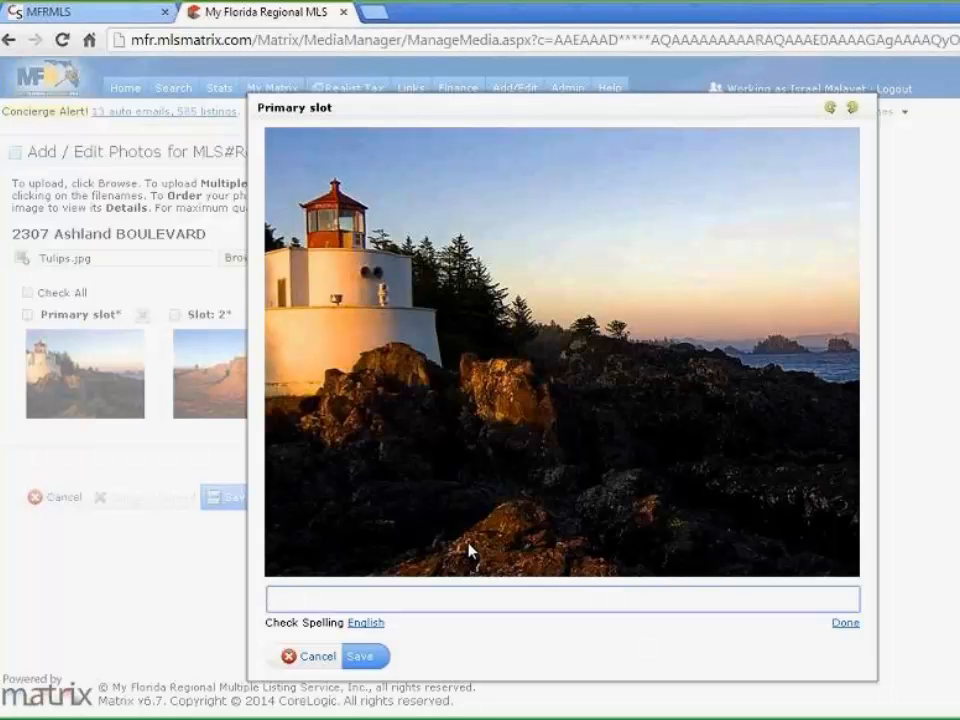
type("Front Expou")
key("BackSpace")
key("BackSpace")
type("o")
key("BackSpace")
key("BackSpace")
key("BackSpace")
key("BackSpace")
key("BackSpace")
key("BackSpace")
key("BackSpace")
key("BackSpace")
key("BackSpace")
key("BackSpace")
left_click(845, 624)
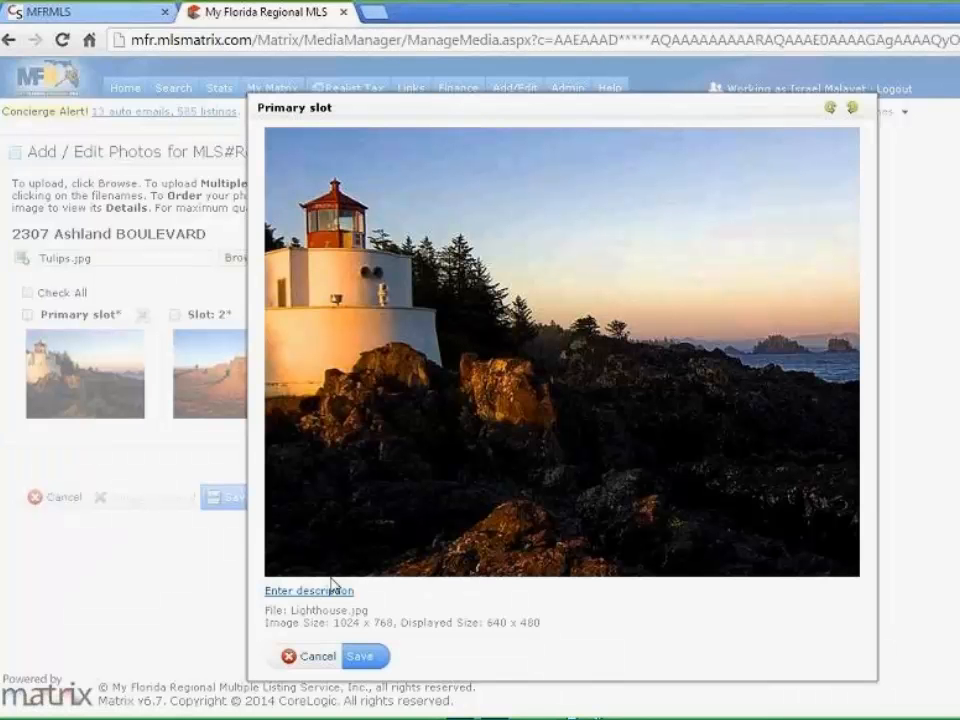
left_click(361, 659)
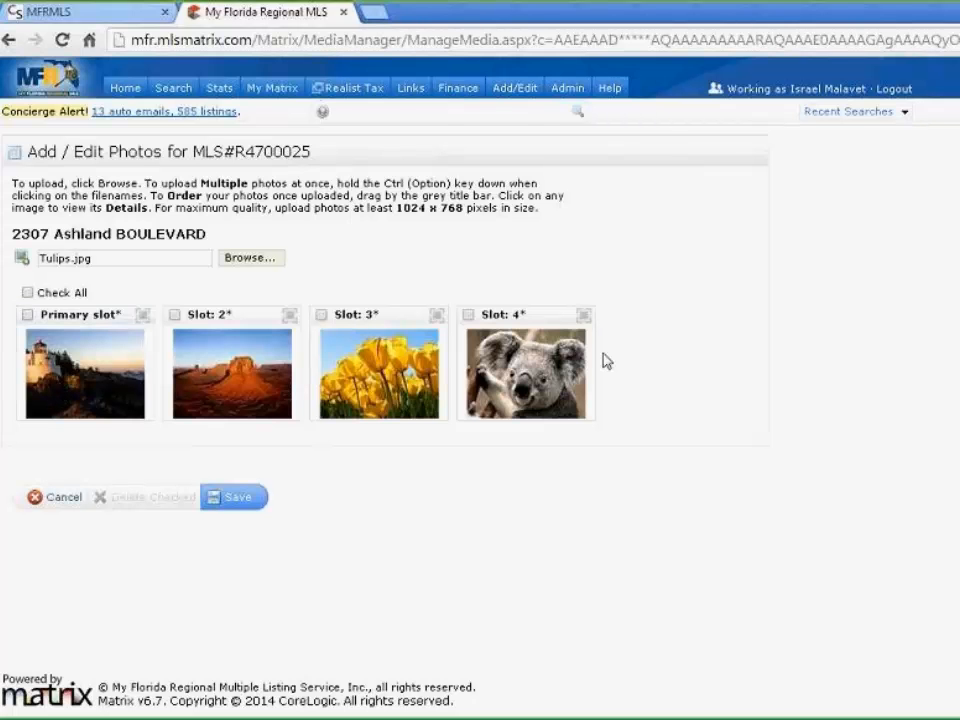
Save the four photos, review listing R4700025's details, then go back to the confirmation
left_click(229, 503)
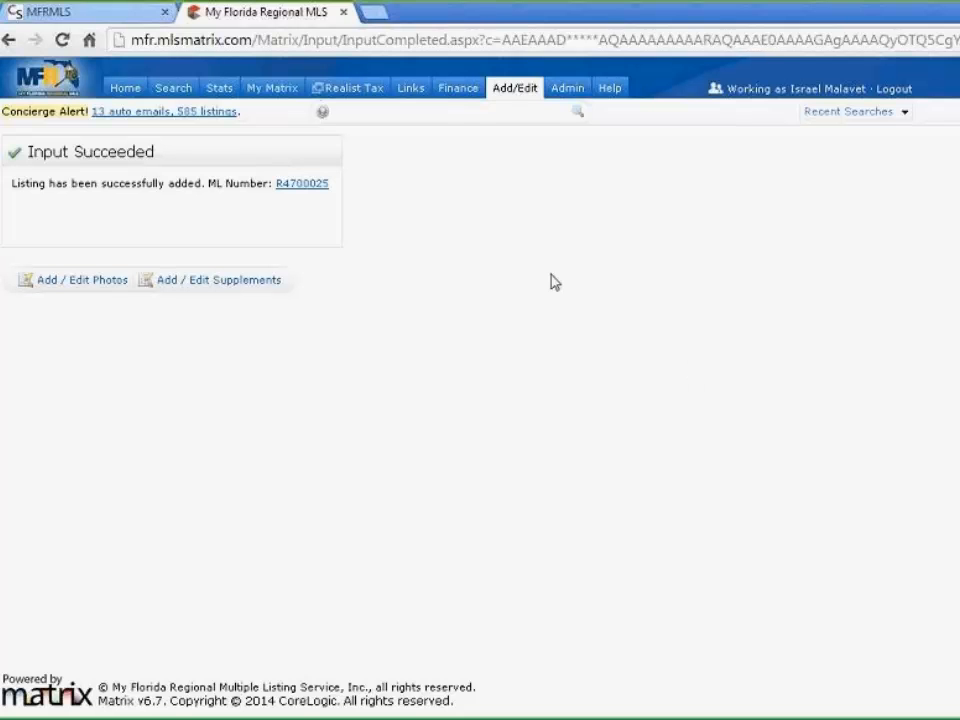
left_click(311, 195)
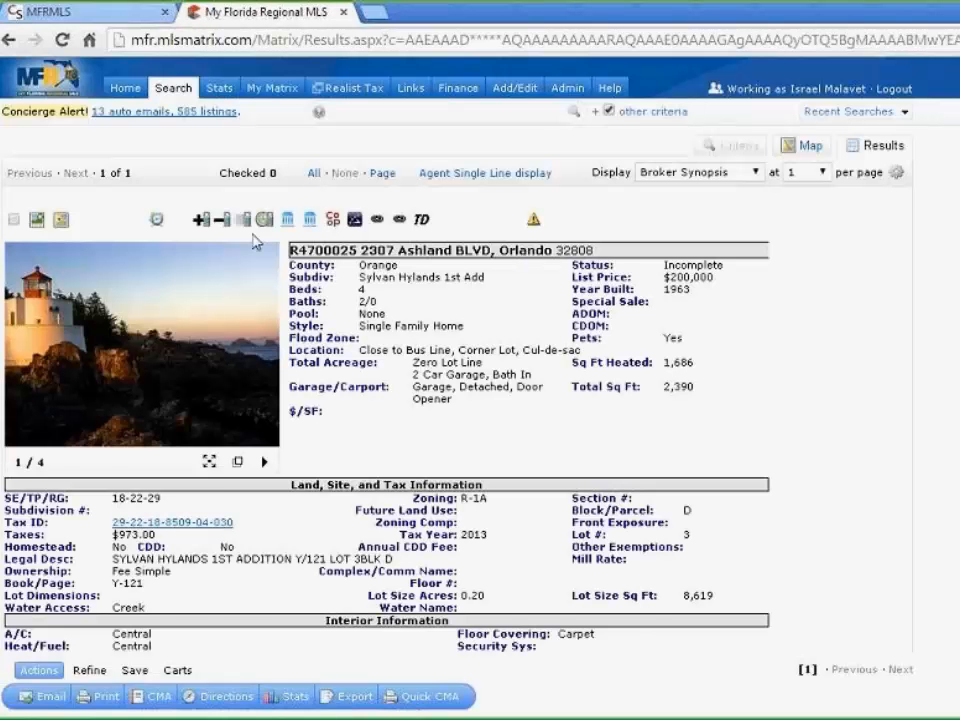
scroll(851, 418, "down", 3)
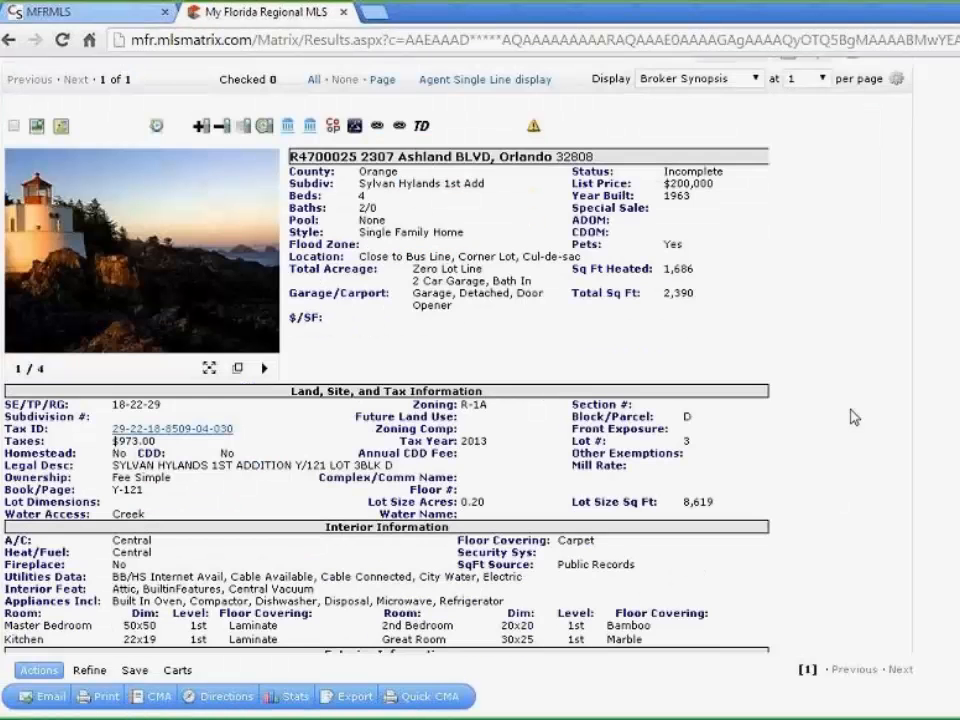
scroll(851, 416, "down", 3)
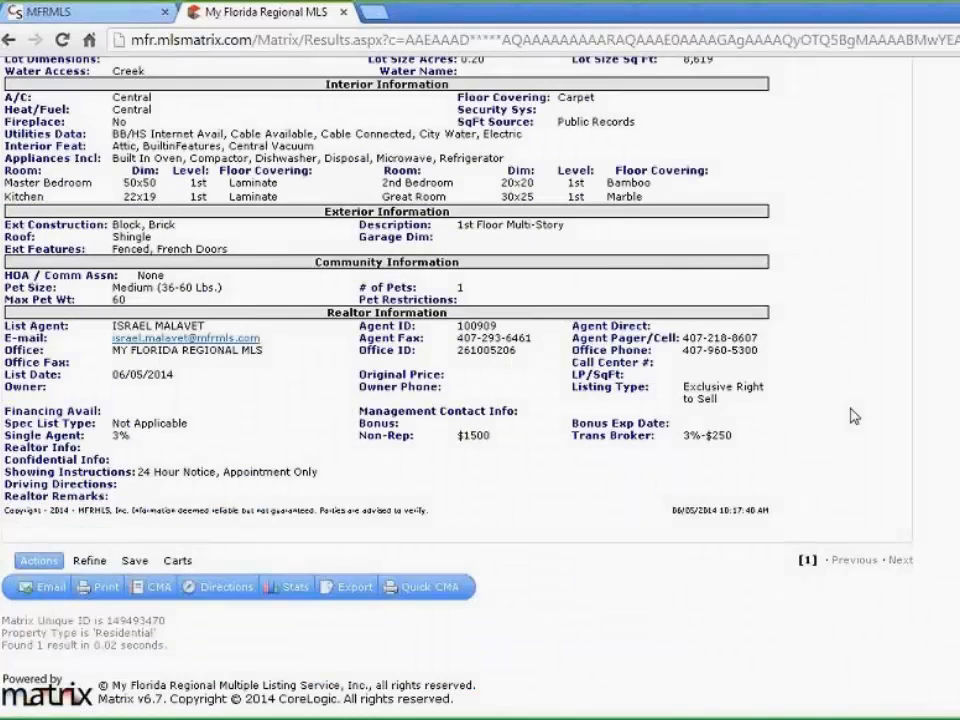
scroll(851, 416, "up", 6)
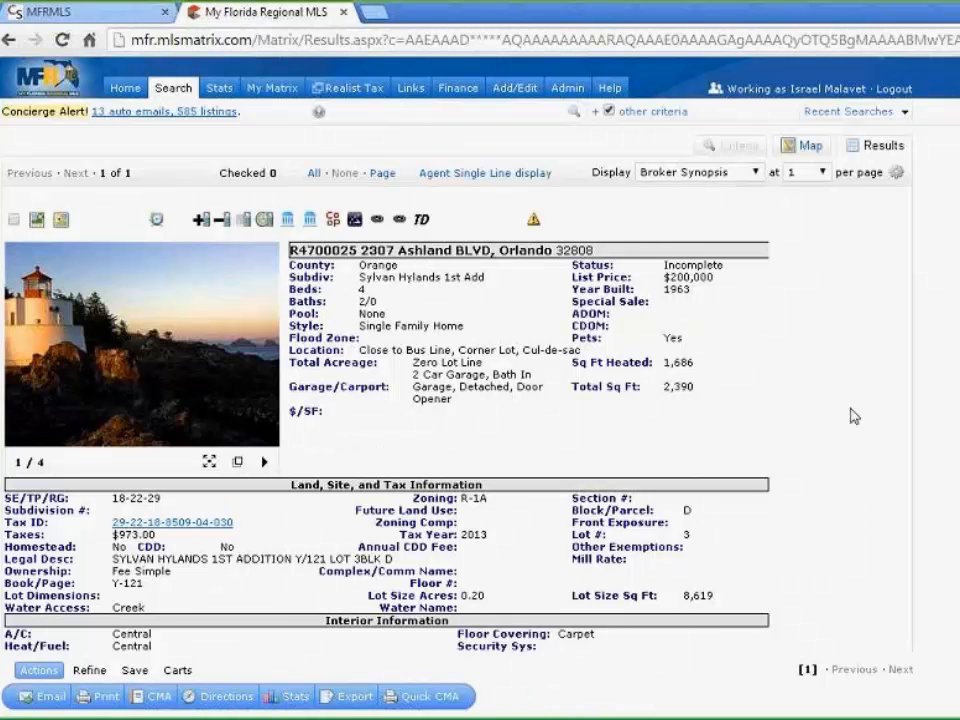
left_click(9, 41)
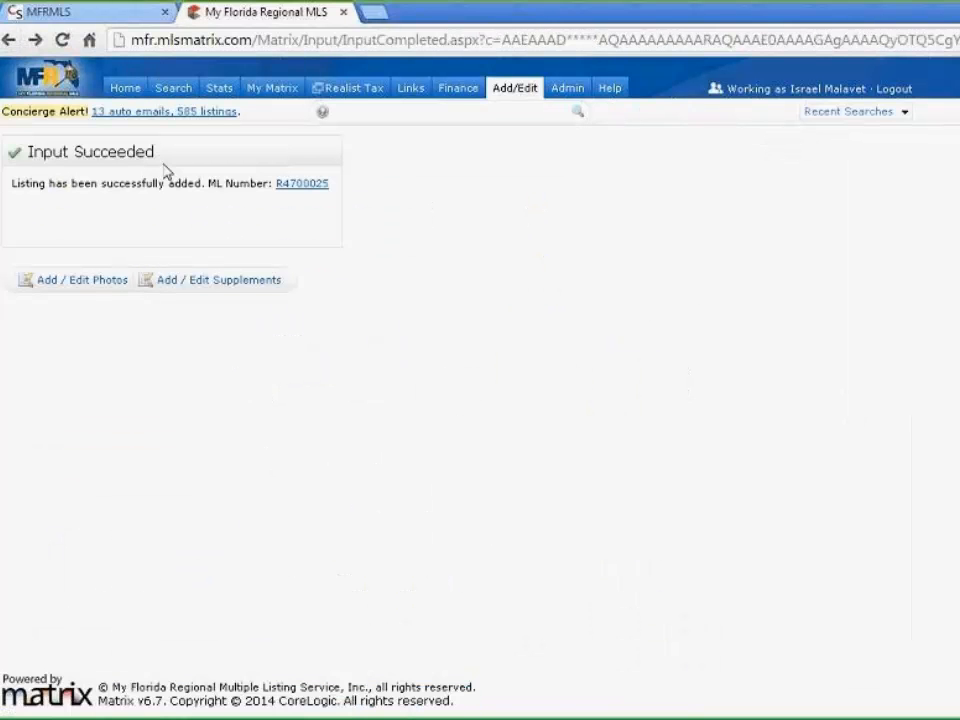
Open Manage Supplements for R4700025, cancel the file chooser, and leave the type as Addendum
left_click(251, 289)
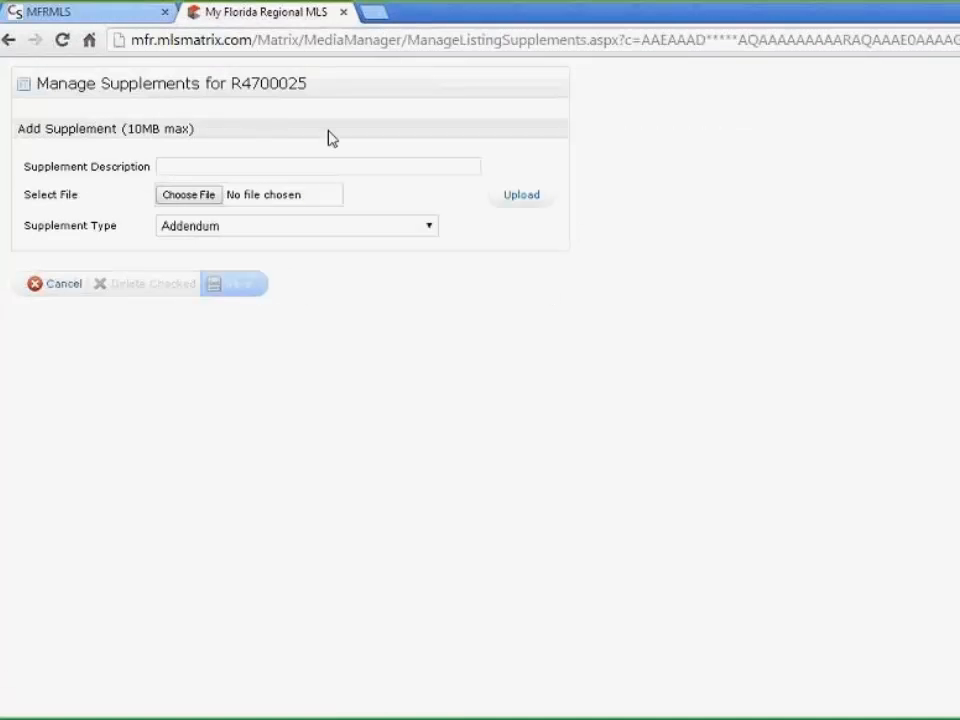
left_click(186, 195)
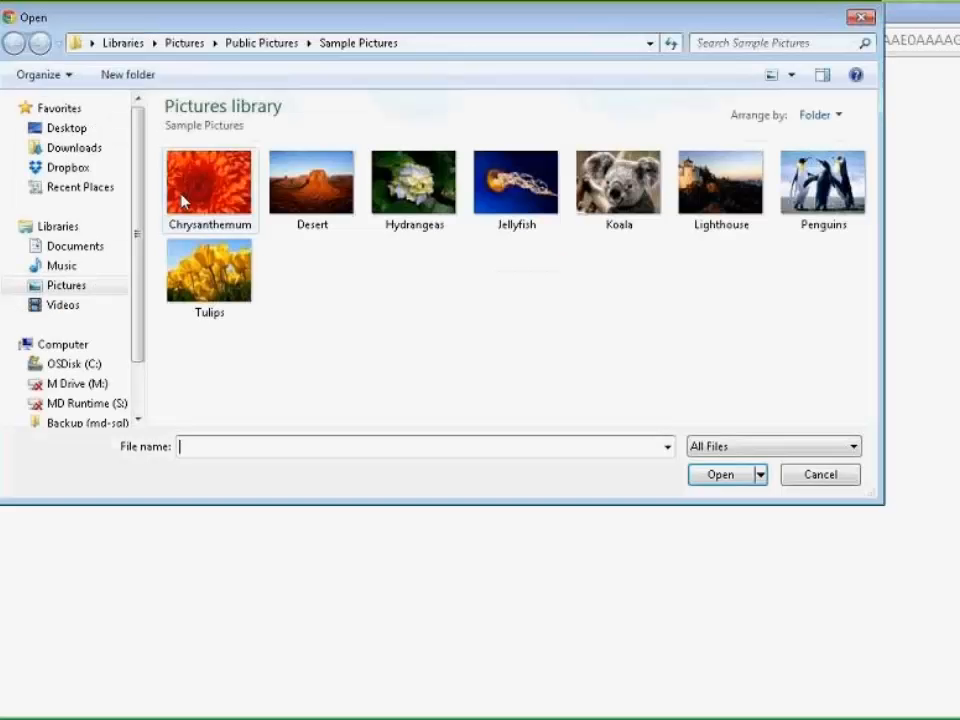
left_click(87, 252)
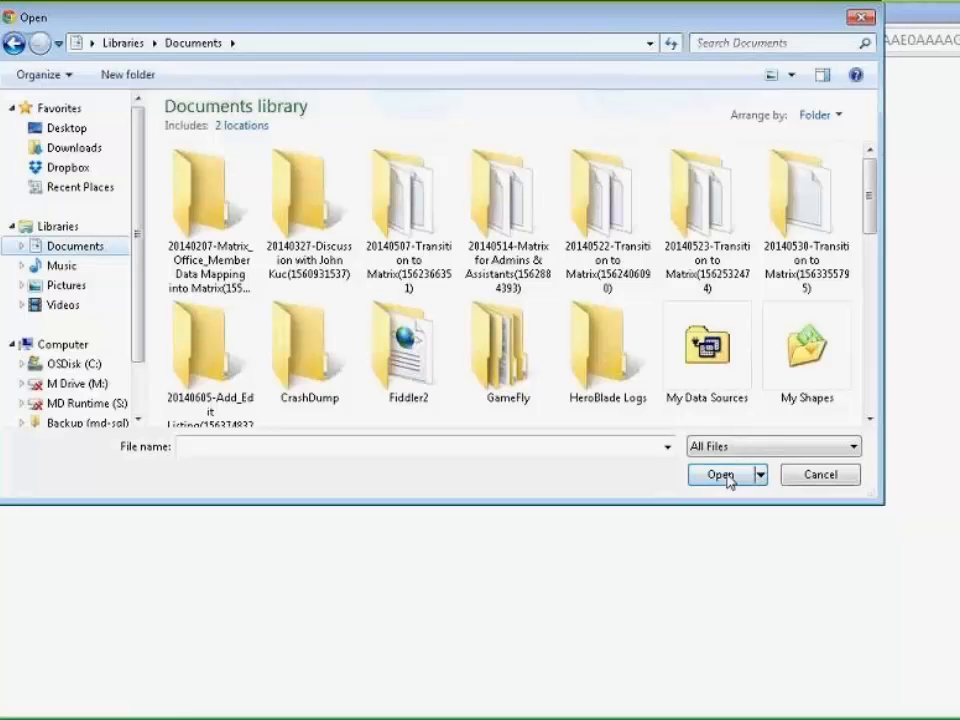
left_click(862, 18)
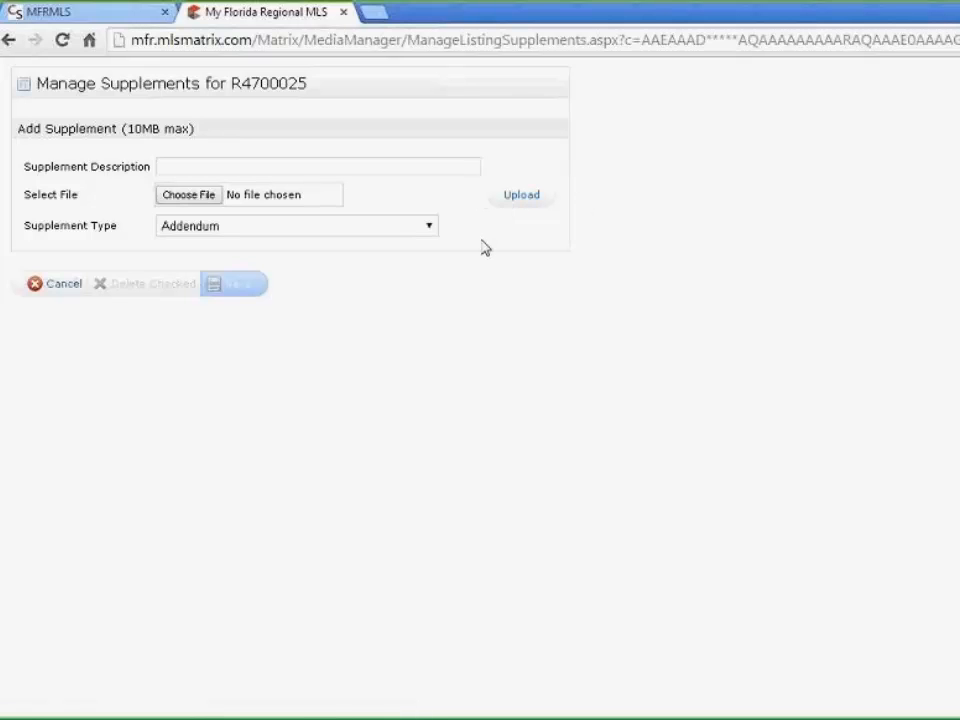
left_click(428, 228)
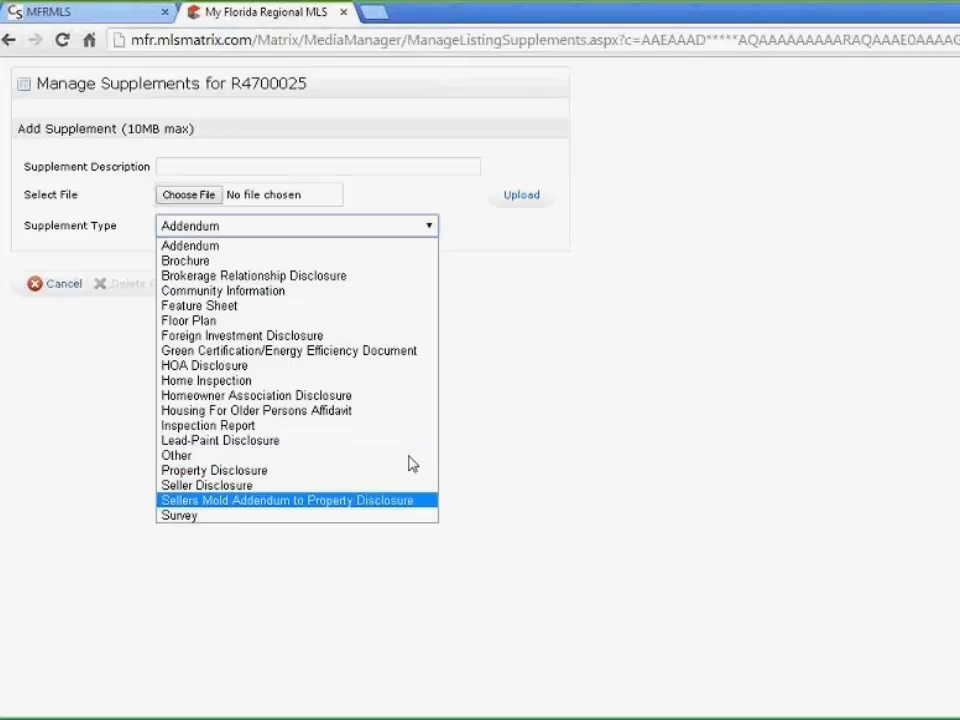
left_click(696, 354)
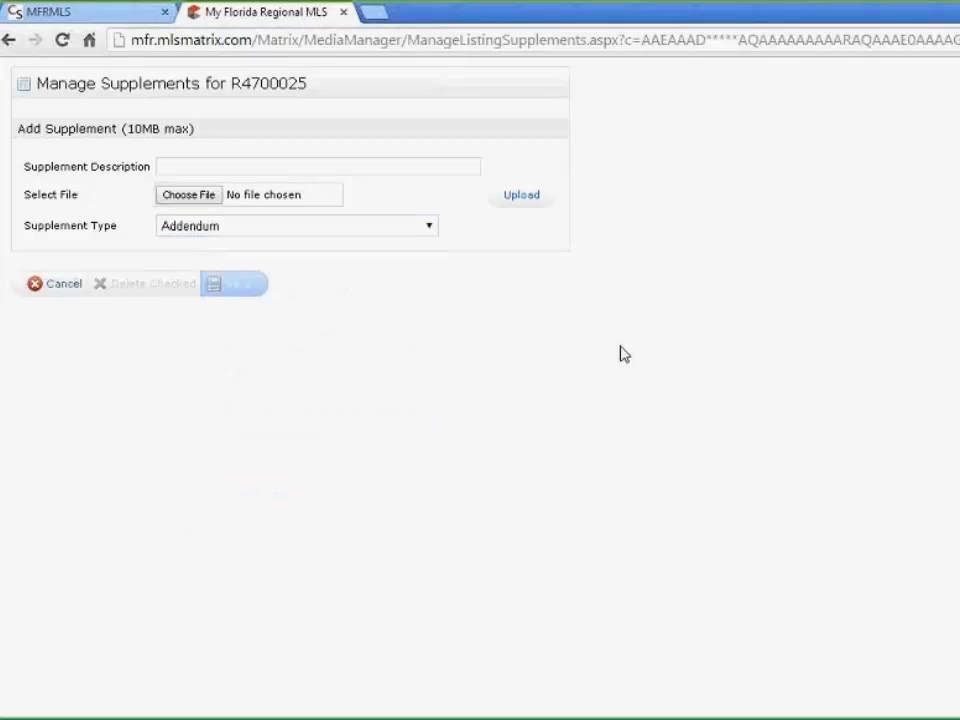